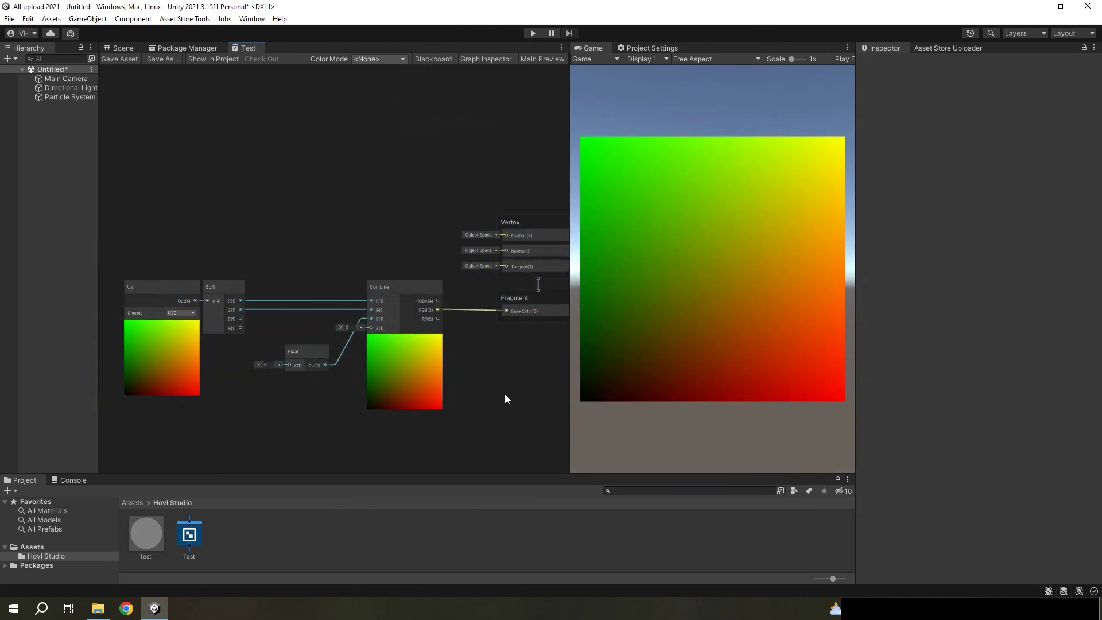
# Select the Particle System and raise the Float node's value to about 1.08, tinting Combine blue
pyautogui.click(69, 97)
pyautogui.scroll(-5, 1024, 433)
pyautogui.scroll(-5, 1011, 432)
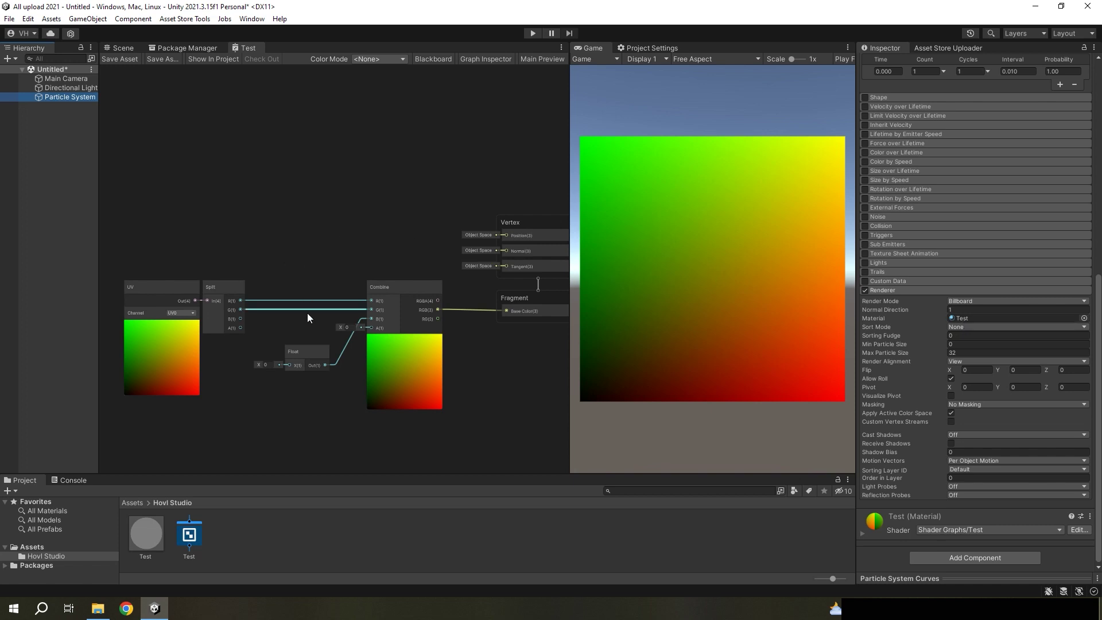
pyautogui.moveTo(257, 366); pyautogui.dragTo(274, 370)
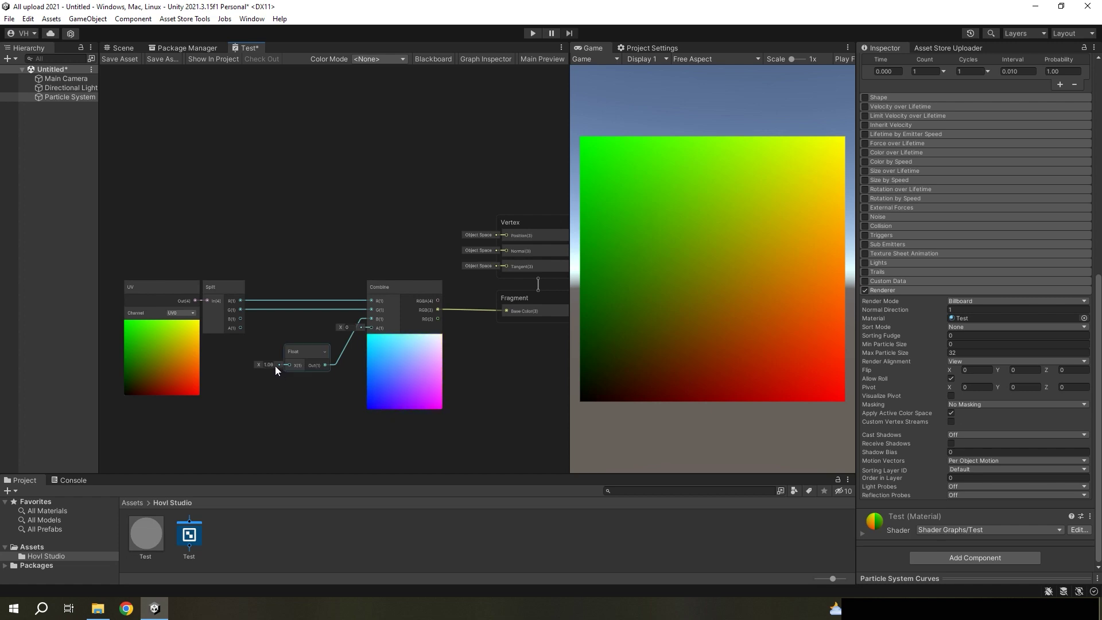
# Reset the Float node's value to 0
pyautogui.click(269, 365)
pyautogui.click(268, 365)
pyautogui.write('0')
pyautogui.press('Return')
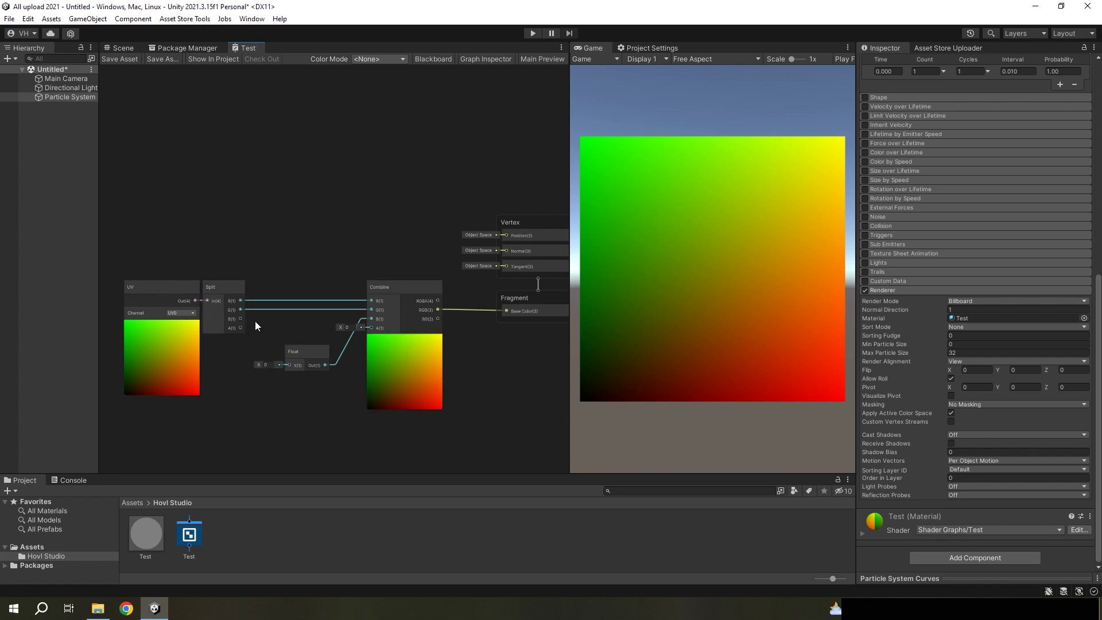
# Connect Split's B output into the Float input and save the shader graph
pyautogui.moveTo(241, 320); pyautogui.dragTo(244, 324)
pyautogui.moveTo(284, 365); pyautogui.dragTo(288, 365)
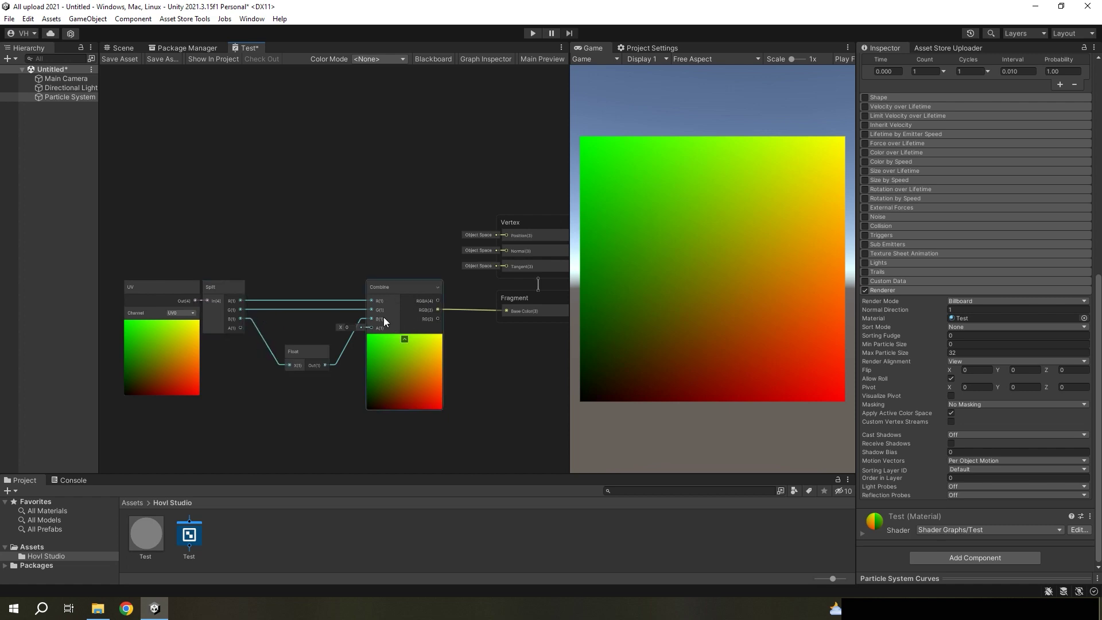
pyautogui.click(113, 63)
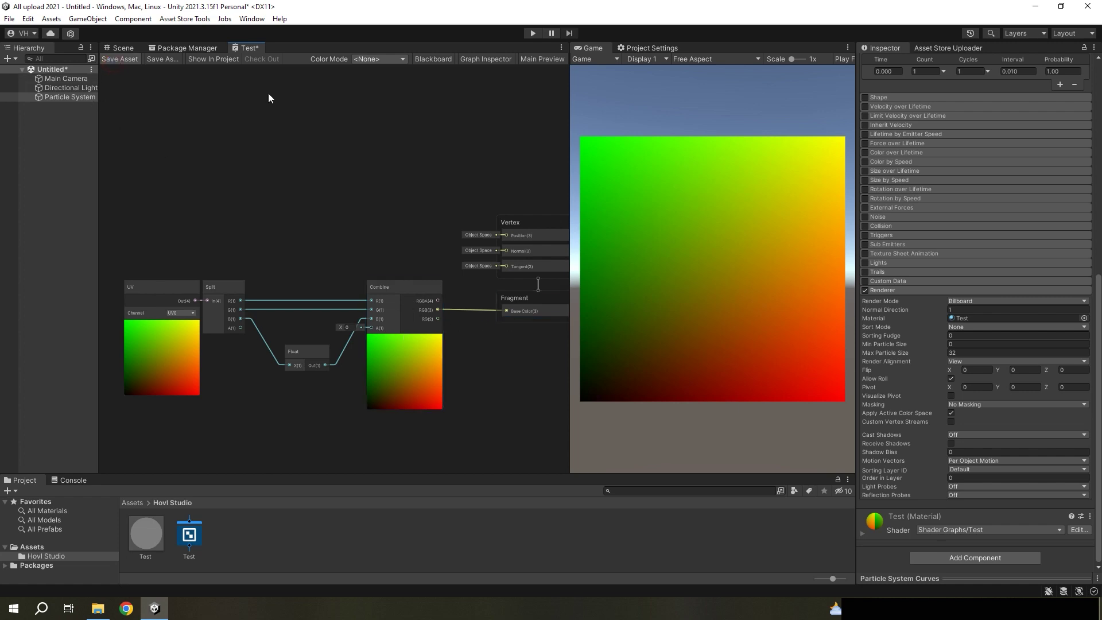
# Enable Custom Vertex Streams in the Renderer and turn on the Custom Data module
pyautogui.click(952, 422)
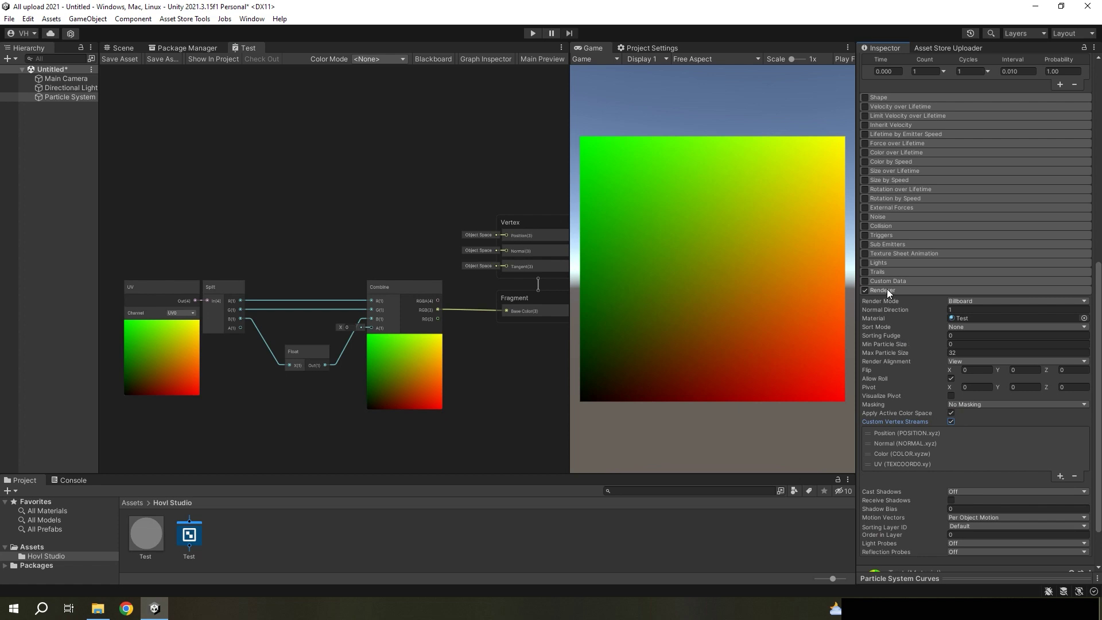
pyautogui.click(866, 281)
pyautogui.scroll(-3, 1037, 409)
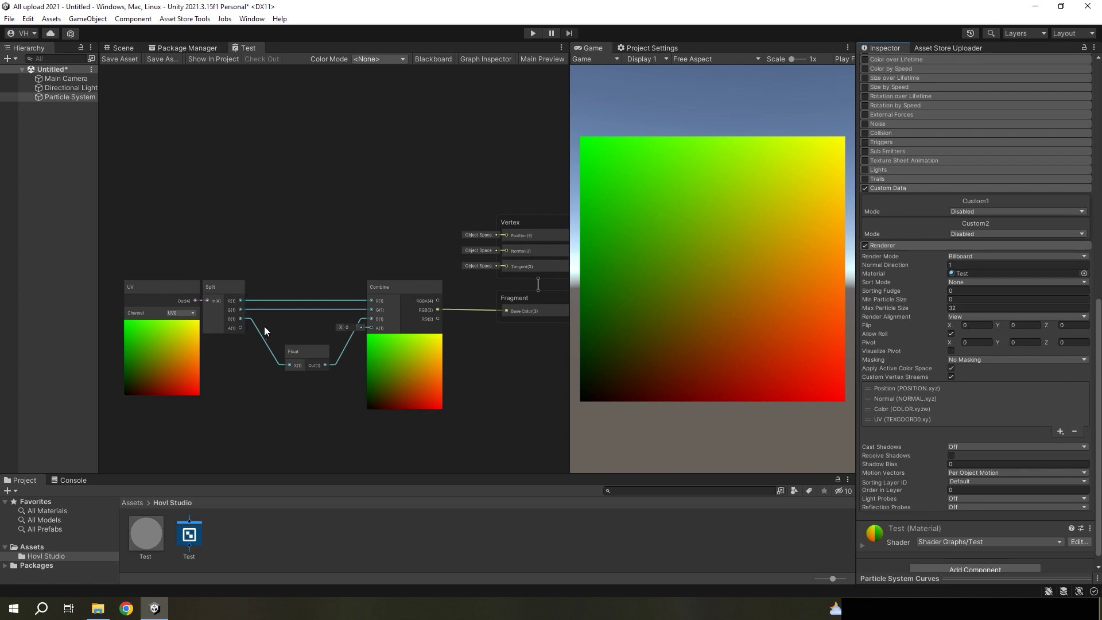
# Try adding a UV2 vertex stream after UV, then remove it again
pyautogui.click(890, 420)
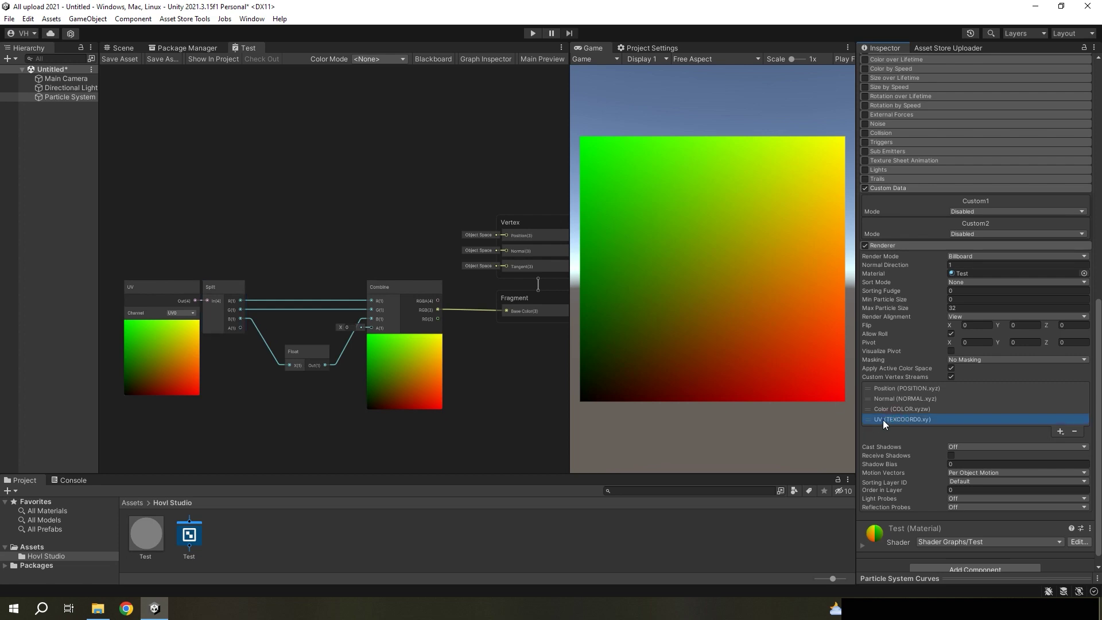
pyautogui.click(1062, 431)
pyautogui.moveTo(1042, 283)
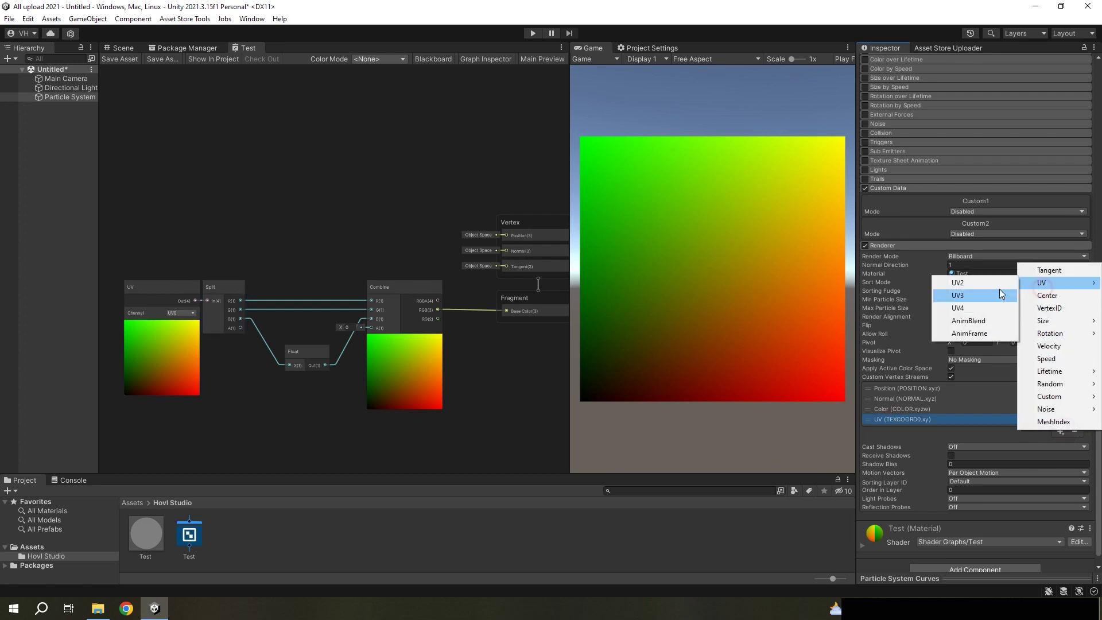
pyautogui.click(982, 287)
pyautogui.click(1075, 444)
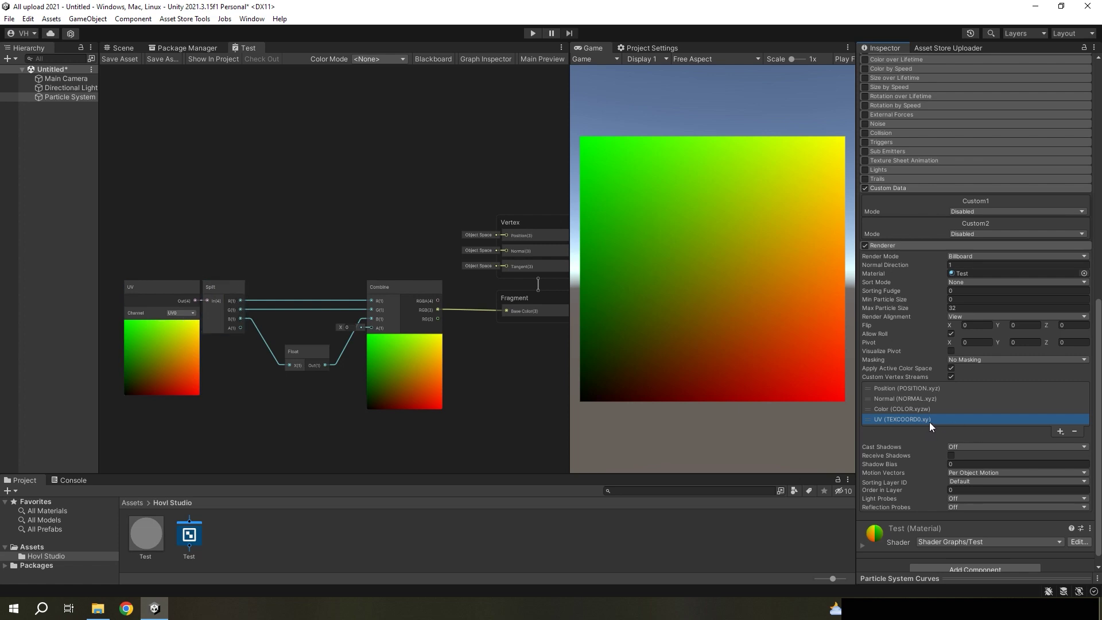
# Add the Custom1.x vertex stream, mapped to TEXCOORD0.z
pyautogui.click(1058, 432)
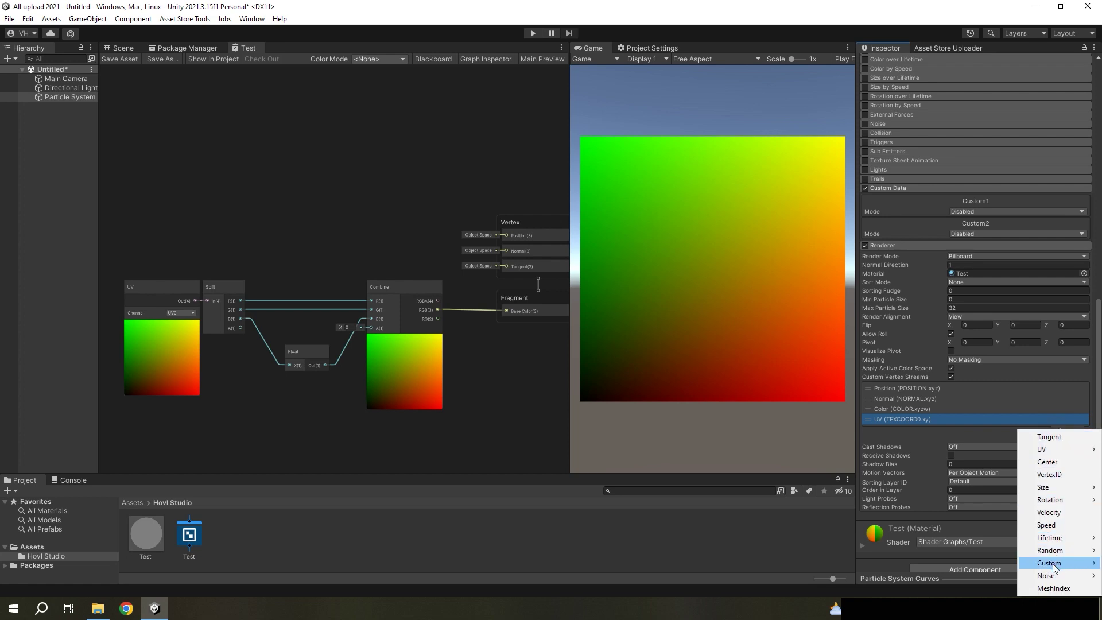
pyautogui.moveTo(1053, 564)
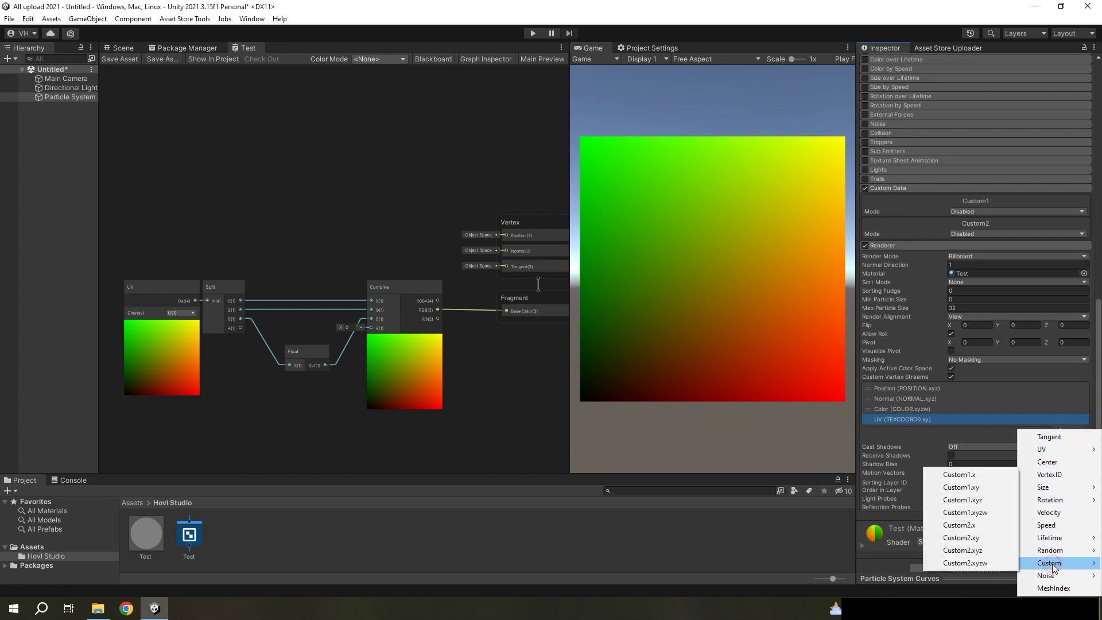
pyautogui.click(975, 478)
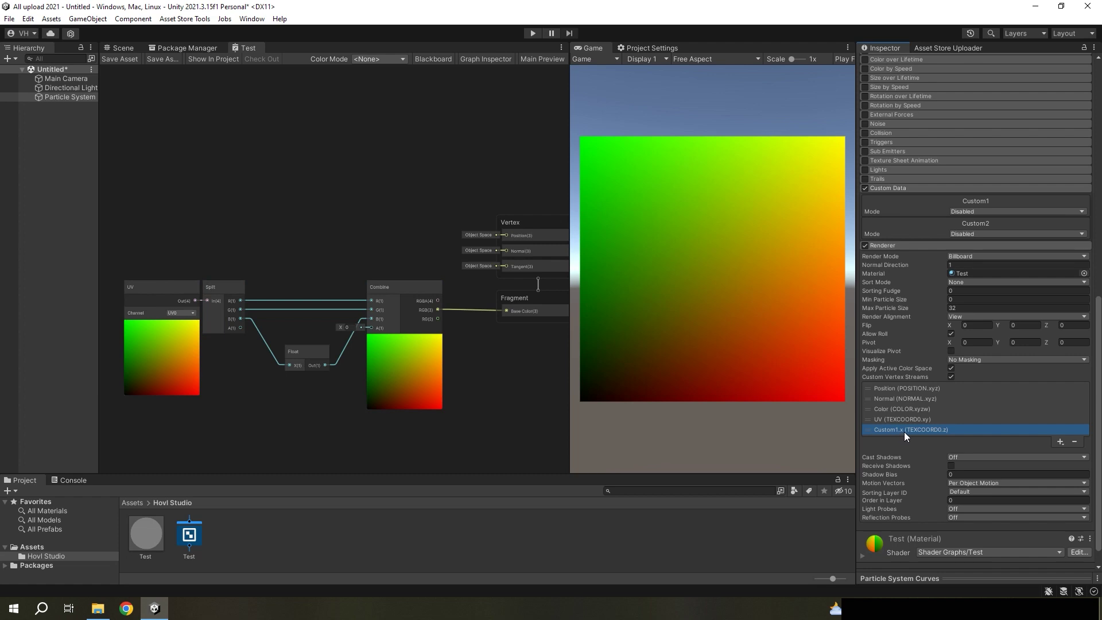
# Set the Custom Data module's Custom1 mode to Vector
pyautogui.click(976, 212)
pyautogui.click(965, 236)
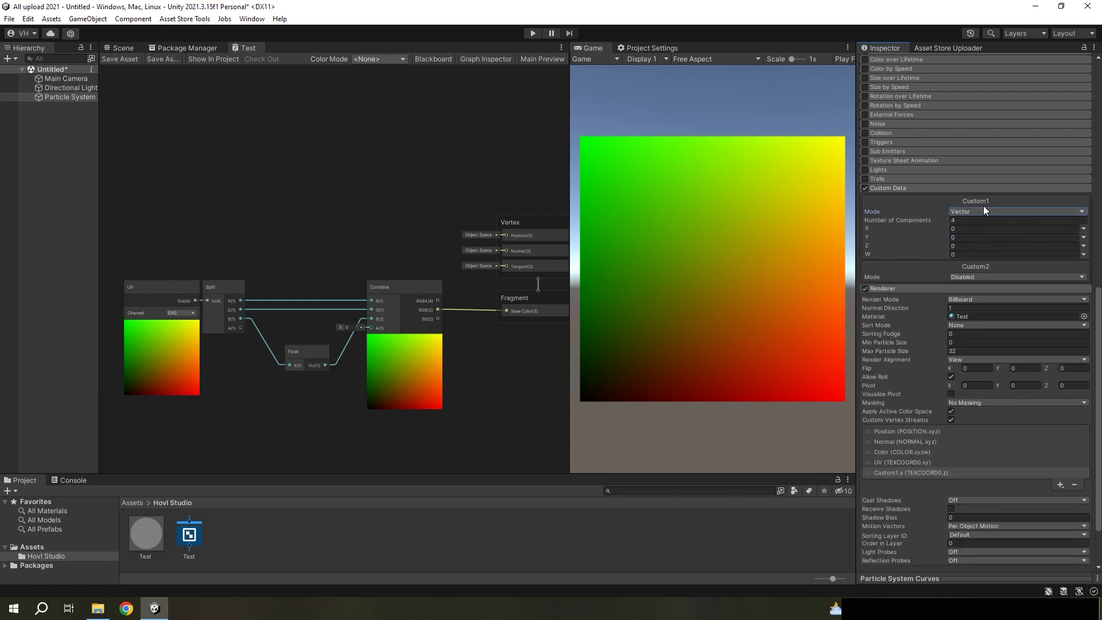
pyautogui.scroll(-3, 983, 201)
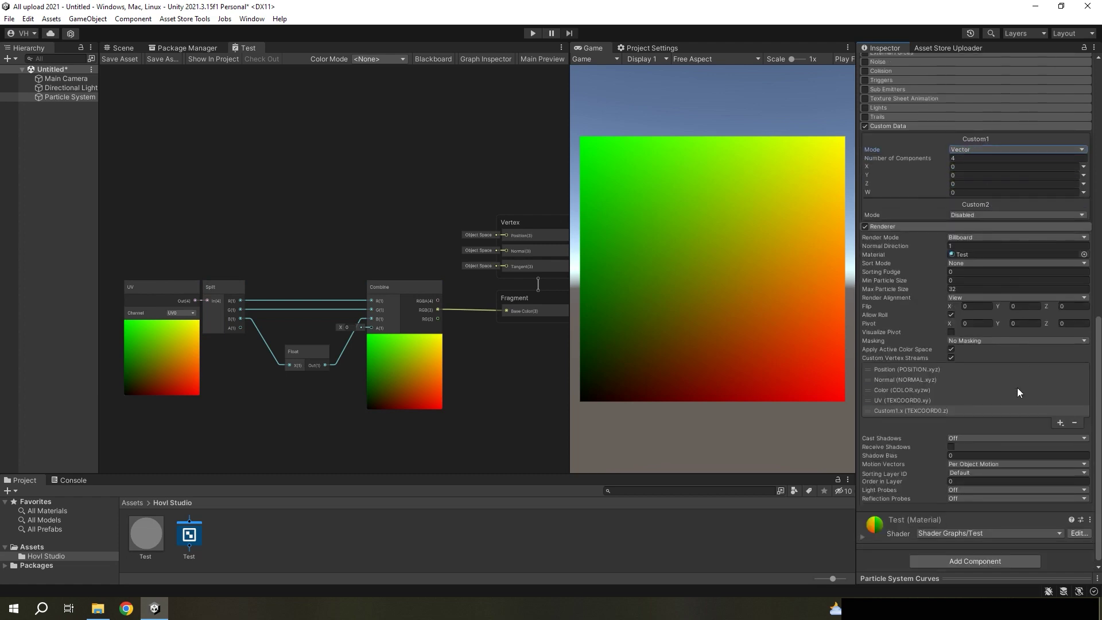
# Try adding a Custom2.x vertex stream, then remove it again
pyautogui.click(1060, 423)
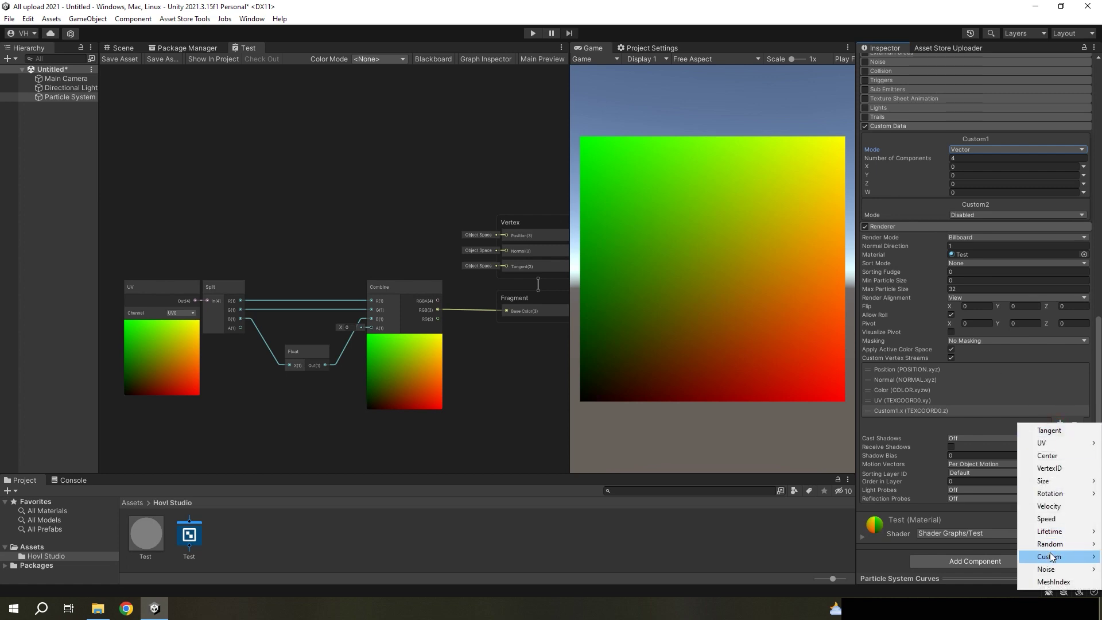
pyautogui.moveTo(1049, 556)
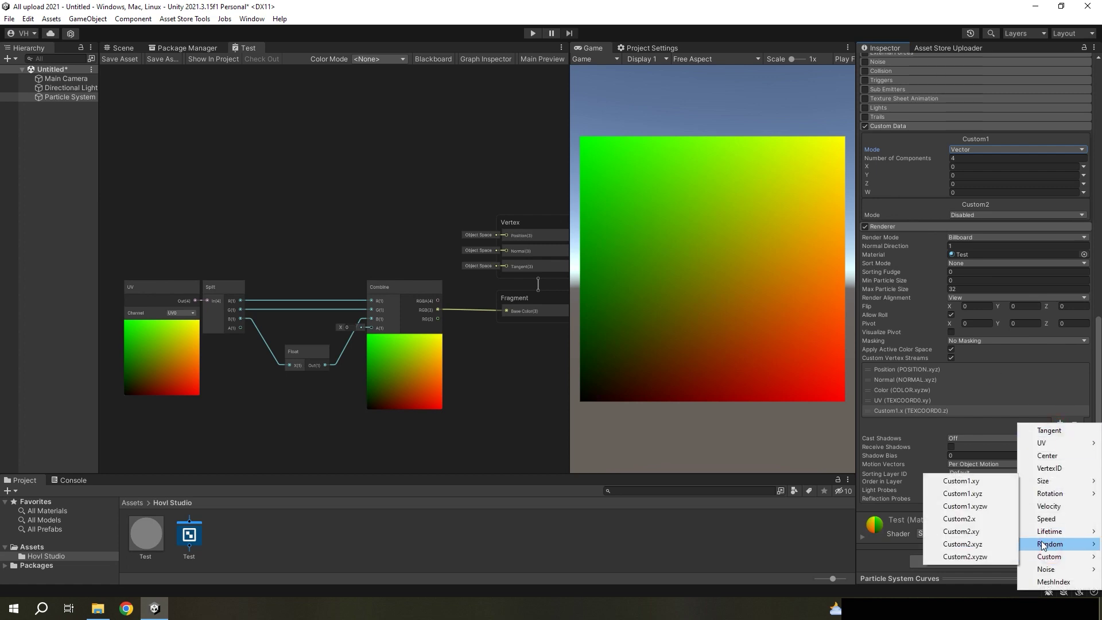
pyautogui.click(980, 519)
pyautogui.click(1075, 433)
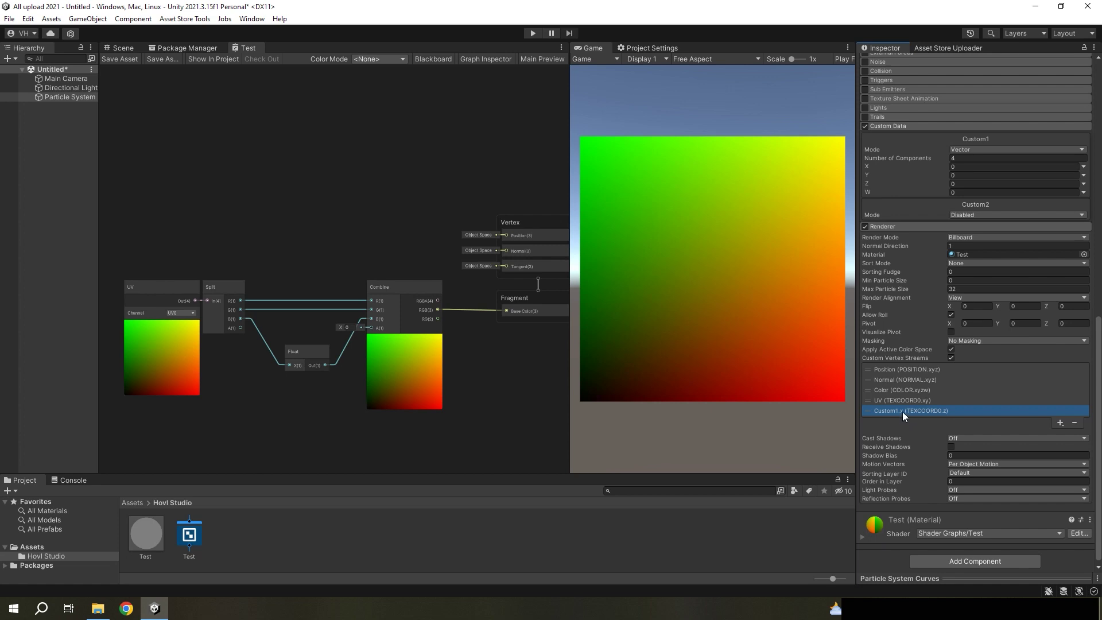
# Test Custom1 X values of 0.81, 1 and 1.75, finally setting it to 0
pyautogui.moveTo(924, 170); pyautogui.dragTo(951, 170)
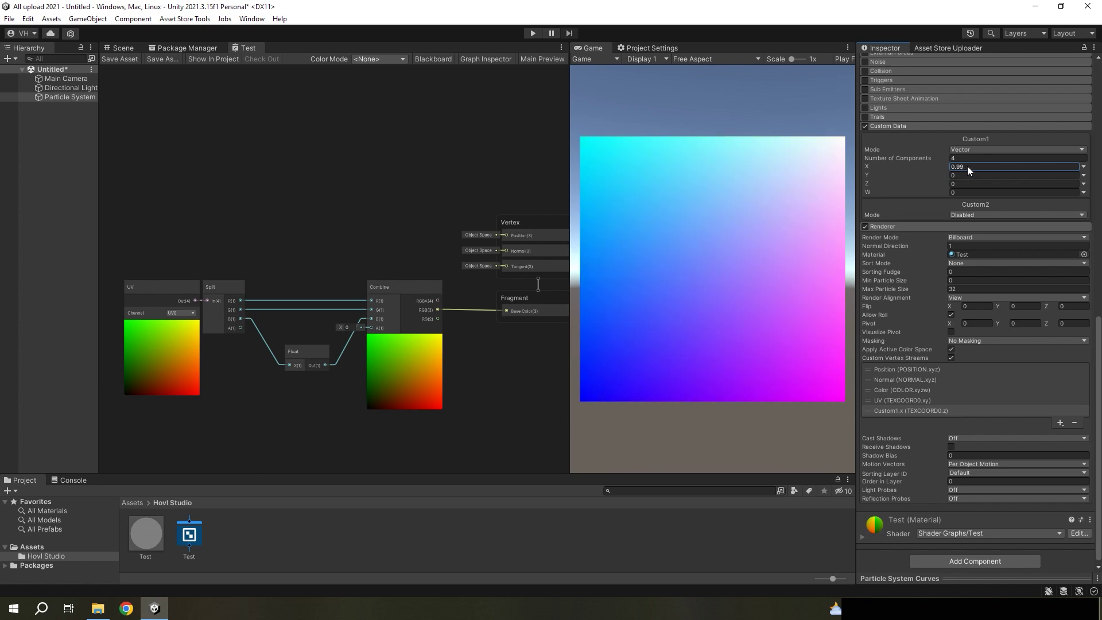
pyautogui.press('BackSpace')
pyautogui.press('BackSpace')
pyautogui.write('81')
pyautogui.press('BackSpace')
pyautogui.press('BackSpace')
pyautogui.press('BackSpace')
pyautogui.write('1')
pyautogui.press('BackSpace')
pyautogui.press('BackSpace')
pyautogui.write('75')
pyautogui.click(978, 167)
pyautogui.write('0')
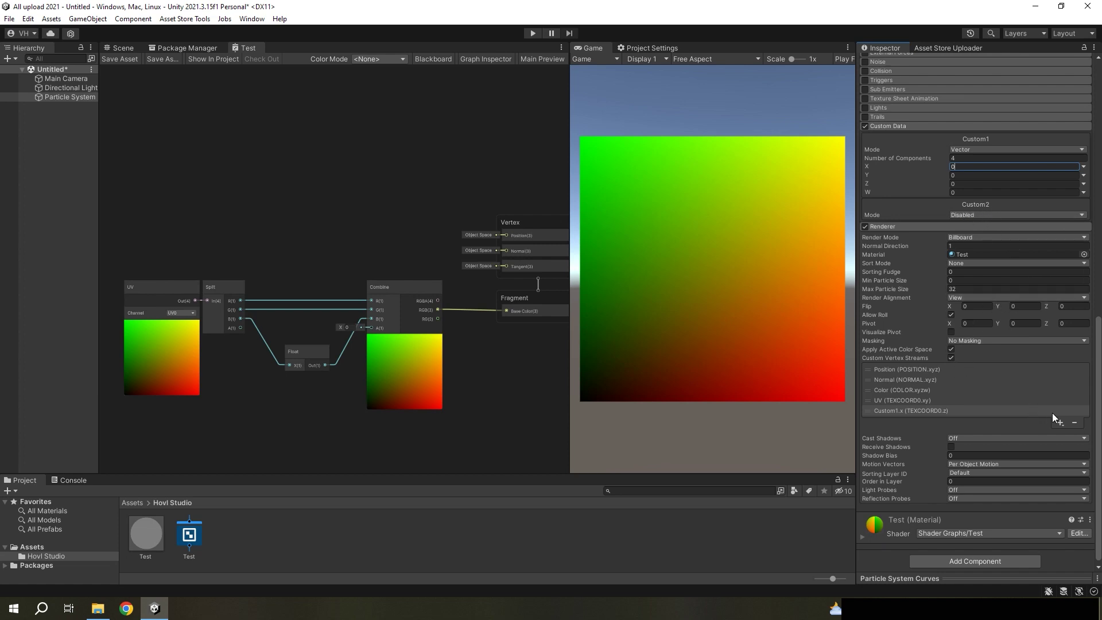
# Replace the Custom1.x vertex stream with Custom2.x
pyautogui.click(916, 411)
pyautogui.click(1075, 422)
pyautogui.click(1061, 423)
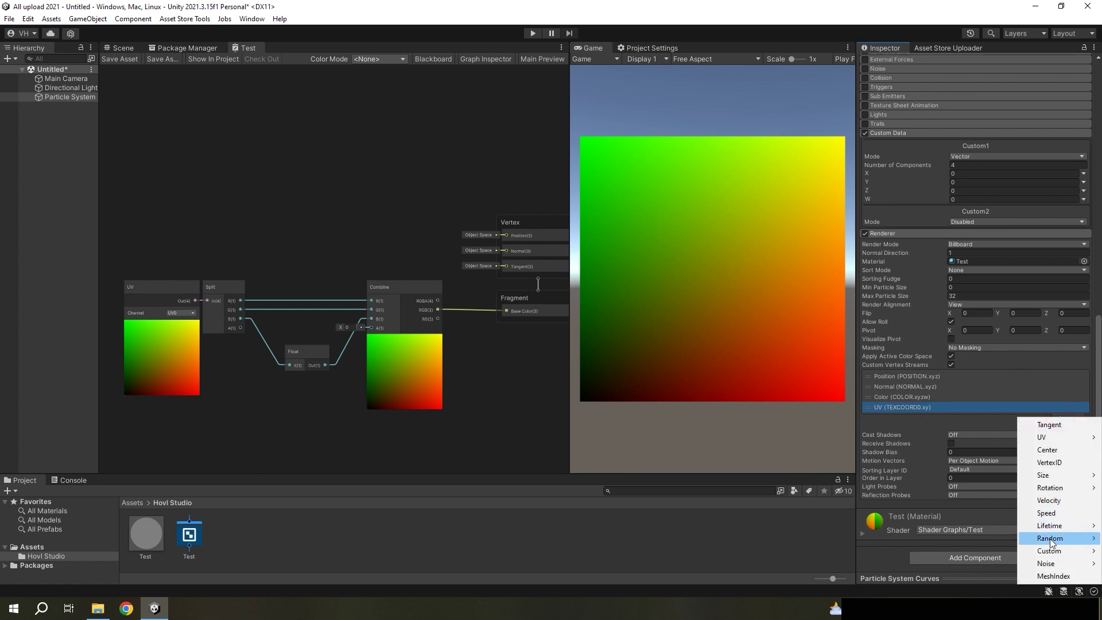
pyautogui.moveTo(1048, 546)
pyautogui.click(971, 513)
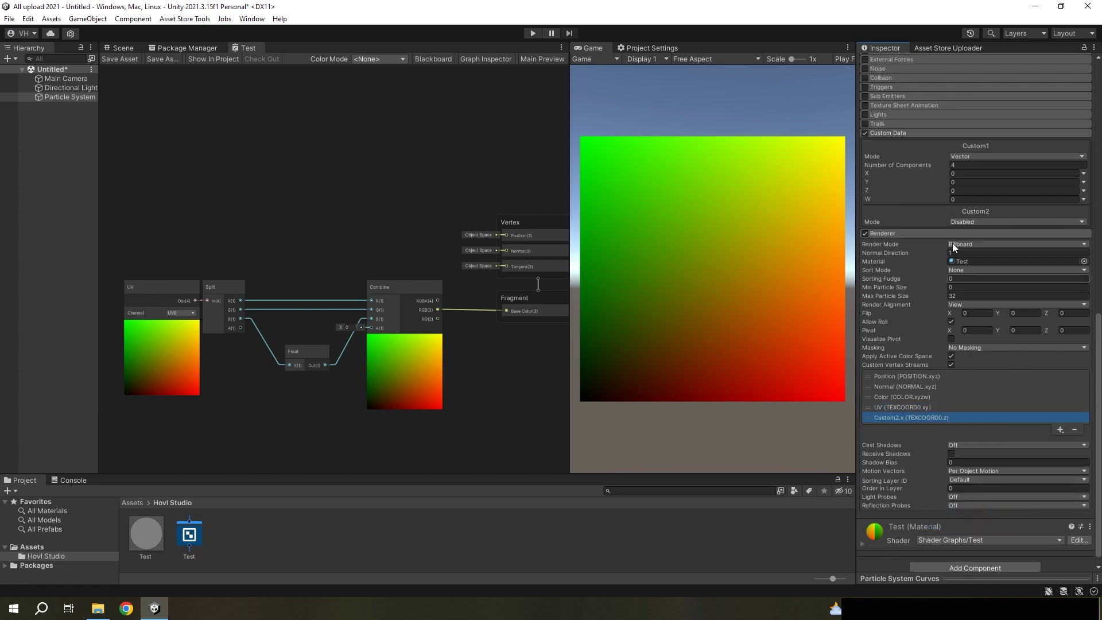
# Adjust Custom1's X value to 8 to test the preview
pyautogui.moveTo(948, 174); pyautogui.dragTo(967, 180)
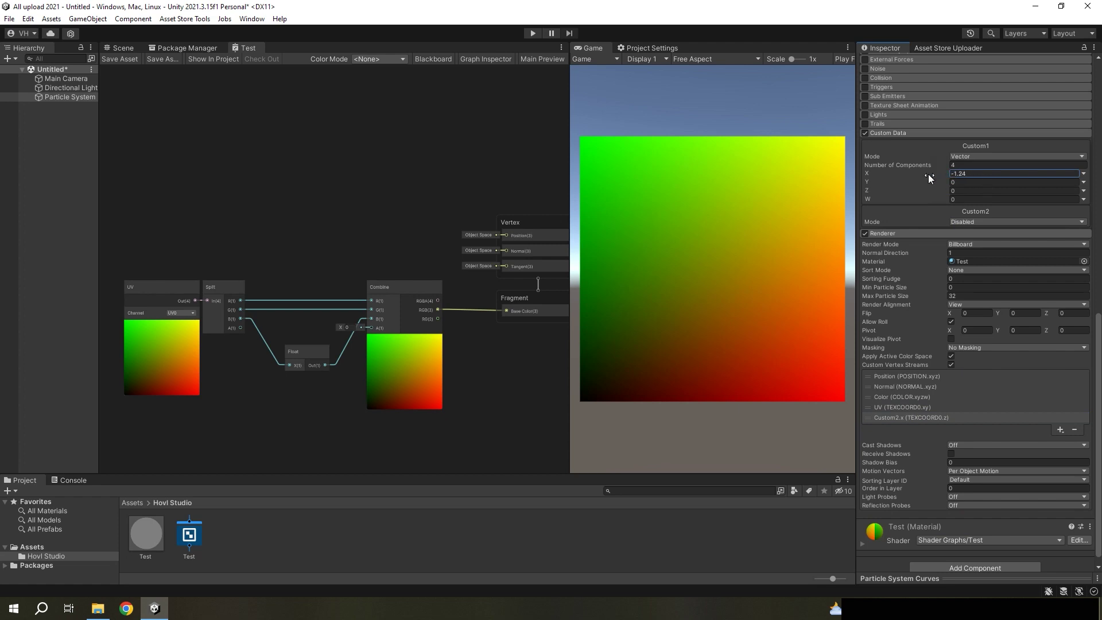
pyautogui.press('BackSpace')
pyautogui.write('8')
pyautogui.press('Return')
# Set Custom2 to Vector mode and try X values of 1 and 0
pyautogui.click(970, 221)
pyautogui.click(976, 246)
pyautogui.write('0.6')
pyautogui.moveTo(949, 240); pyautogui.dragTo(965, 241)
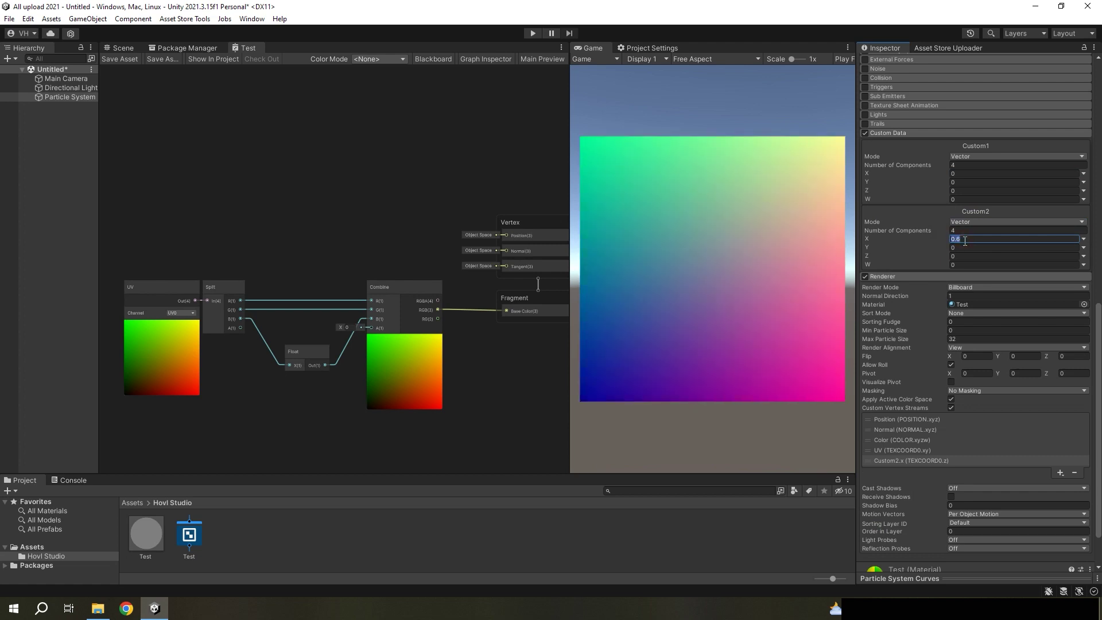
pyautogui.write('1')
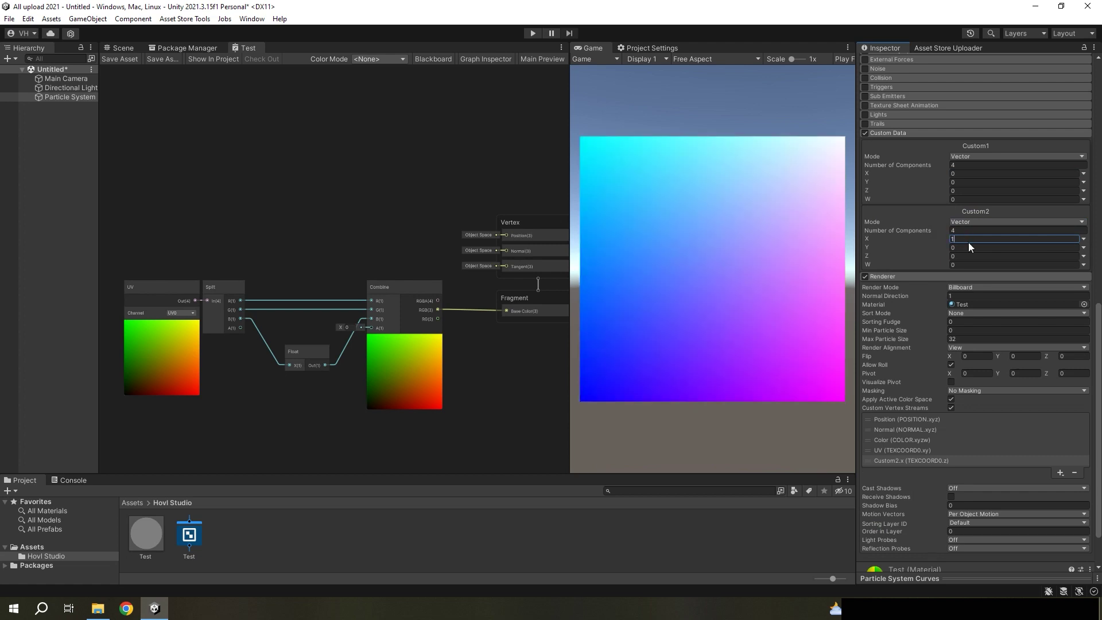
pyautogui.write('0')
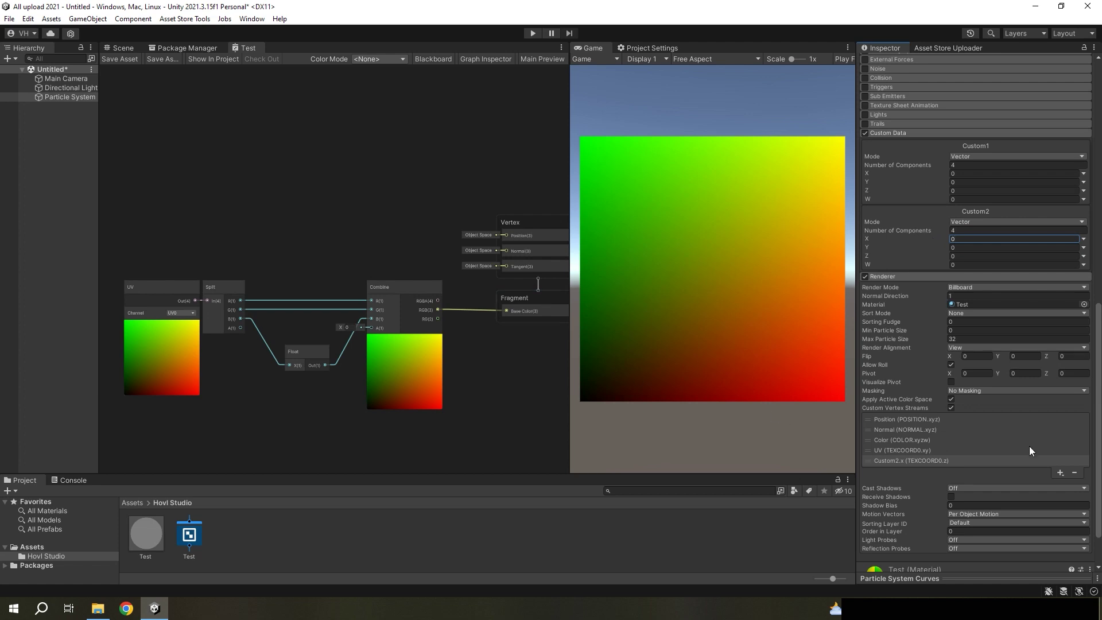
# Swap the Custom2.x stream for the particle's Size.x stream at TEXCOORD0.z
pyautogui.click(964, 462)
pyautogui.click(1076, 477)
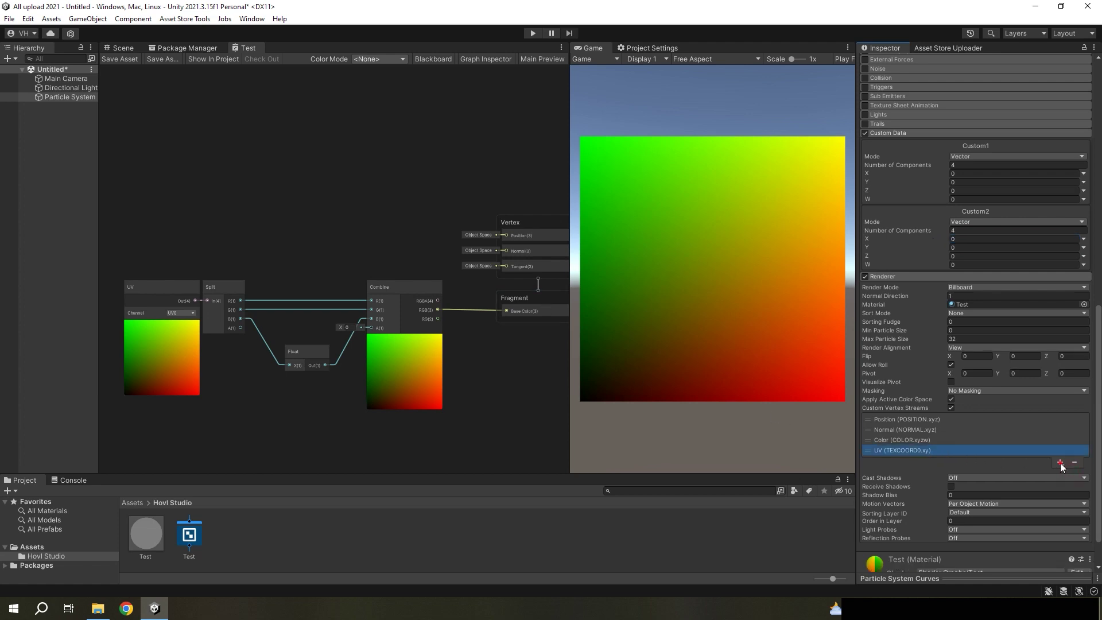
pyautogui.click(1060, 462)
pyautogui.moveTo(1049, 441)
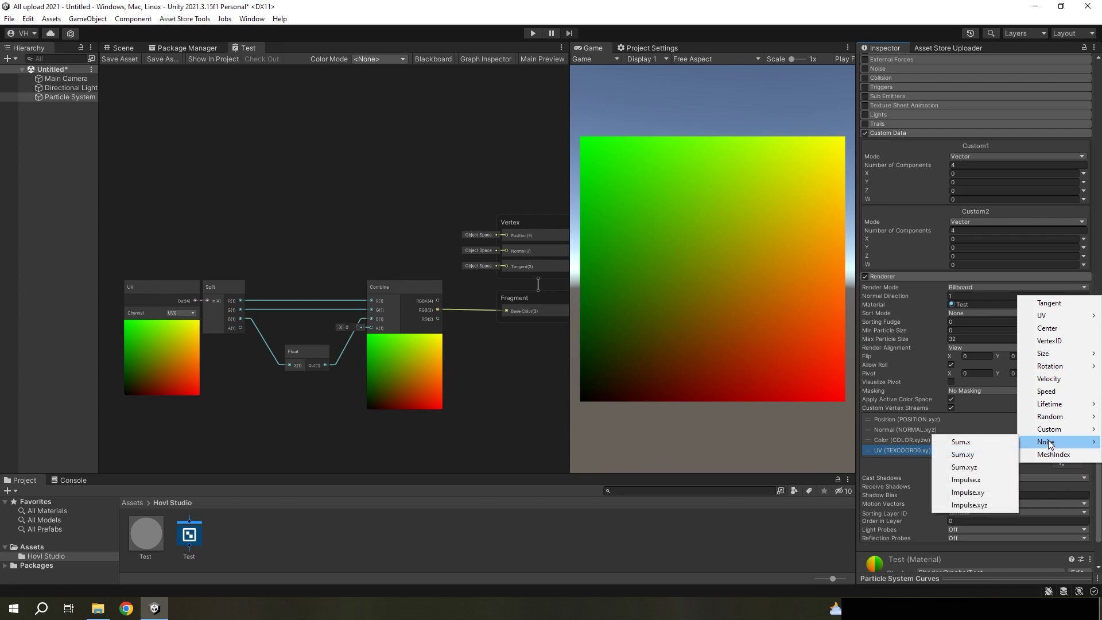
pyautogui.moveTo(1053, 418)
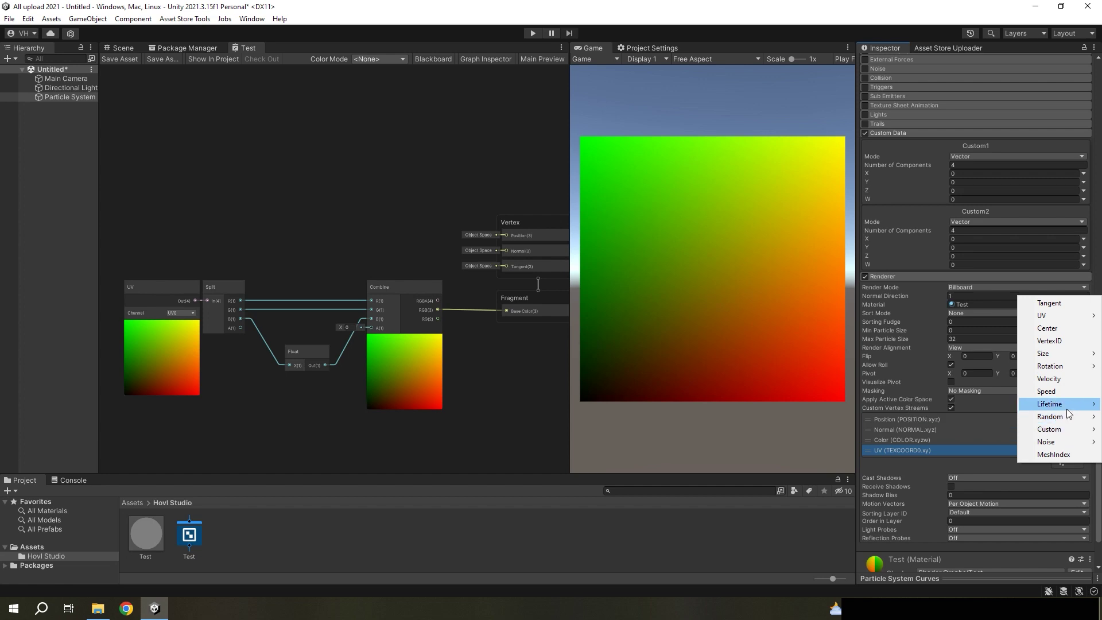
pyautogui.moveTo(1053, 356)
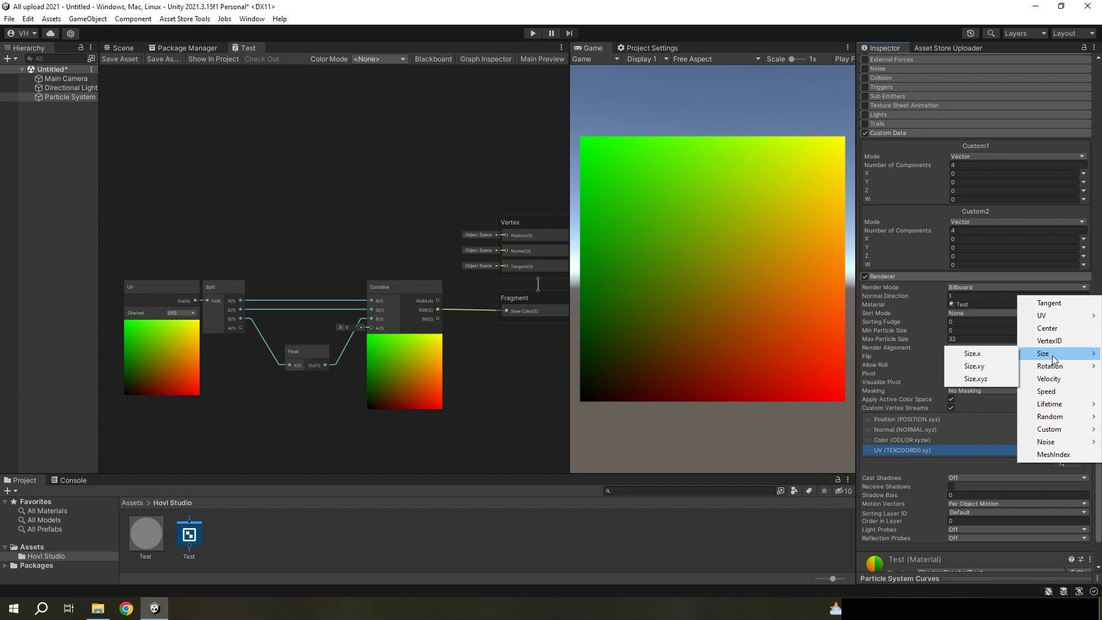
pyautogui.click(991, 355)
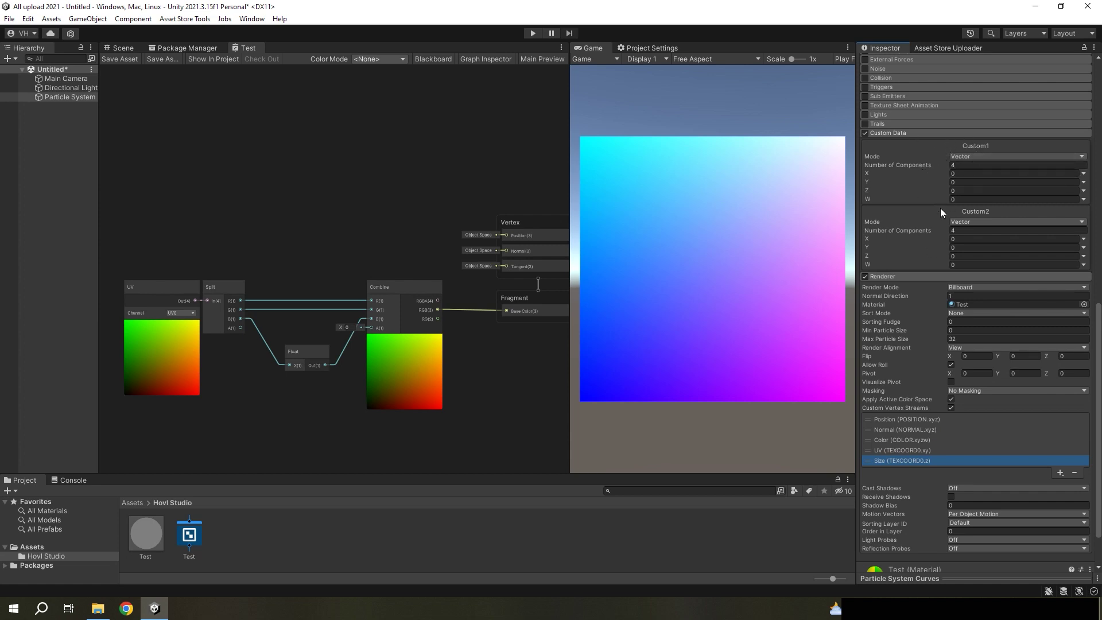
# Enable the Size over Lifetime module and reselect the Particle System in the Hierarchy
pyautogui.scroll(3, 930, 412)
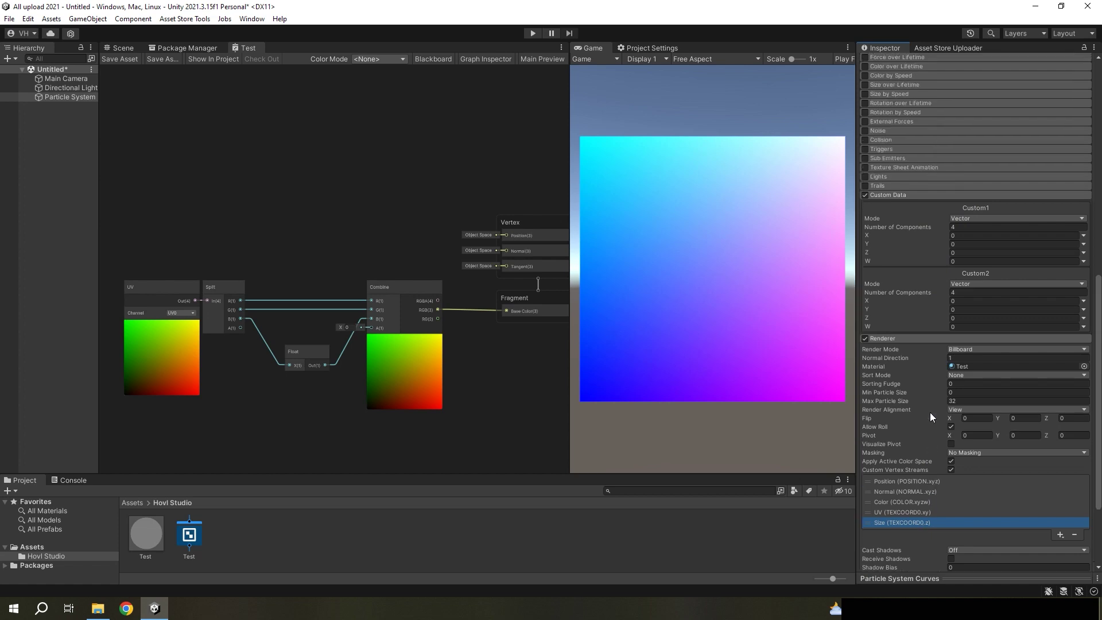
pyautogui.scroll(4, 931, 412)
pyautogui.scroll(1, 907, 267)
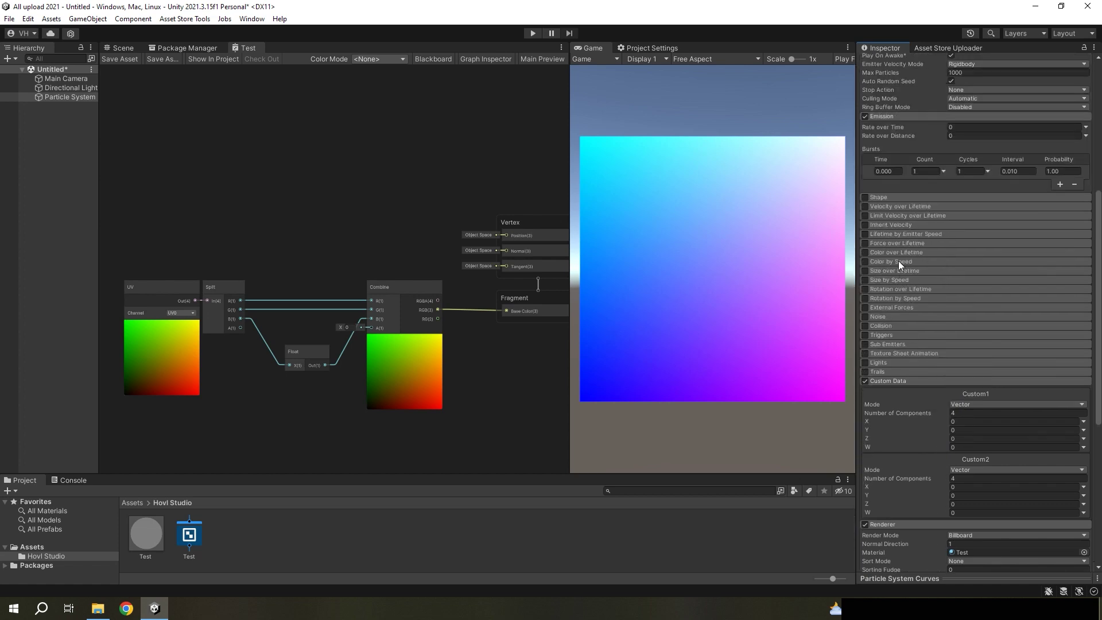
pyautogui.scroll(-2, 919, 266)
pyautogui.scroll(-3, 925, 344)
pyautogui.scroll(-2, 935, 505)
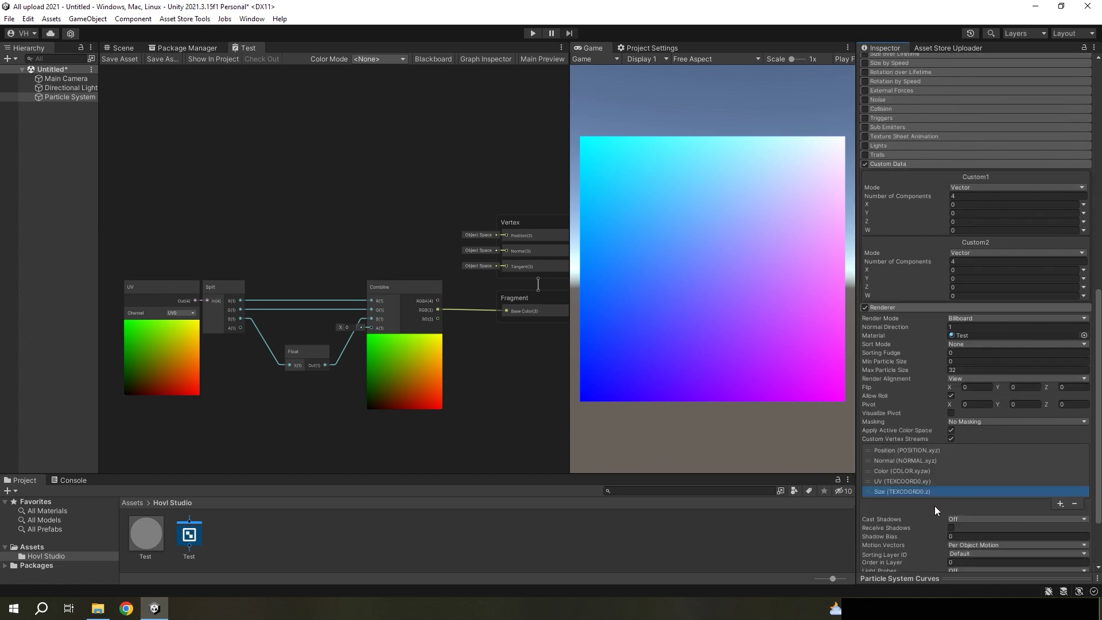
pyautogui.scroll(8, 922, 459)
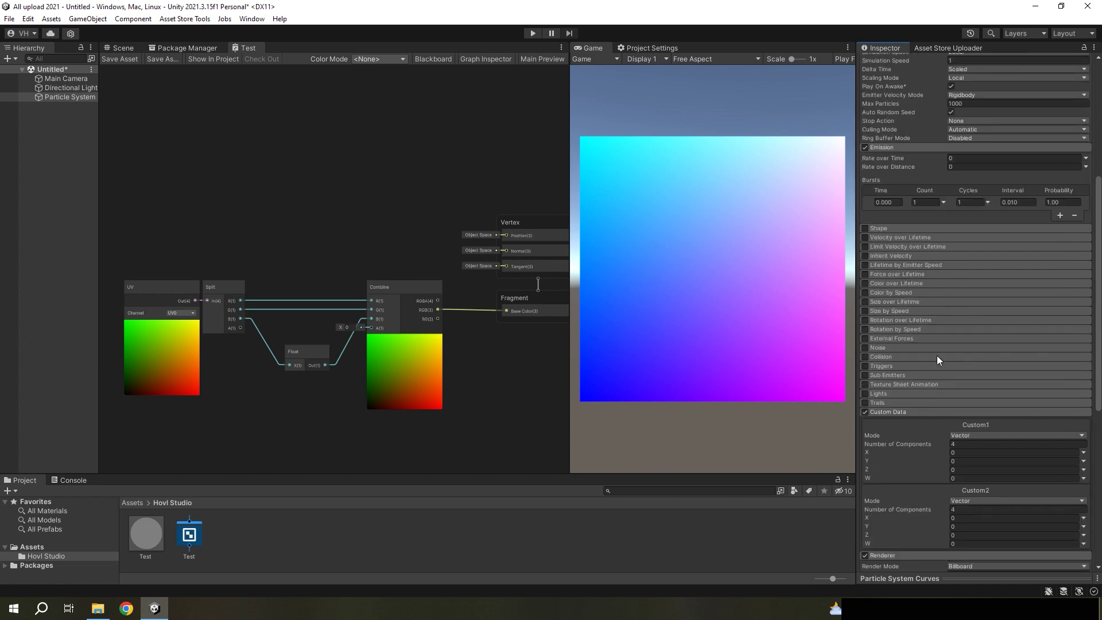
pyautogui.scroll(1, 930, 351)
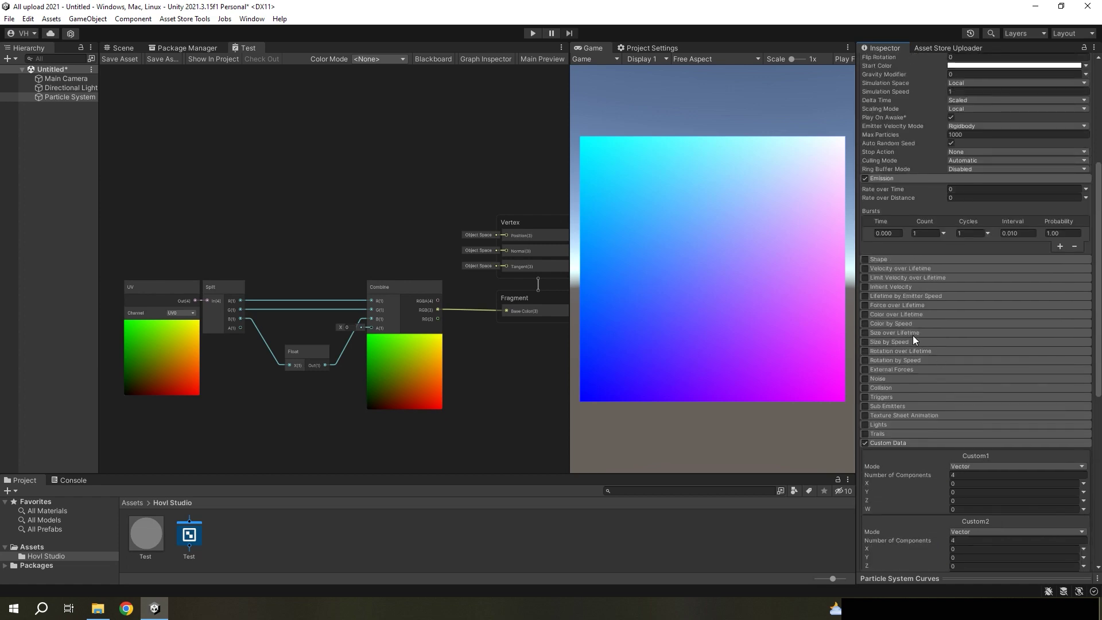
pyautogui.click(866, 333)
pyautogui.click(71, 103)
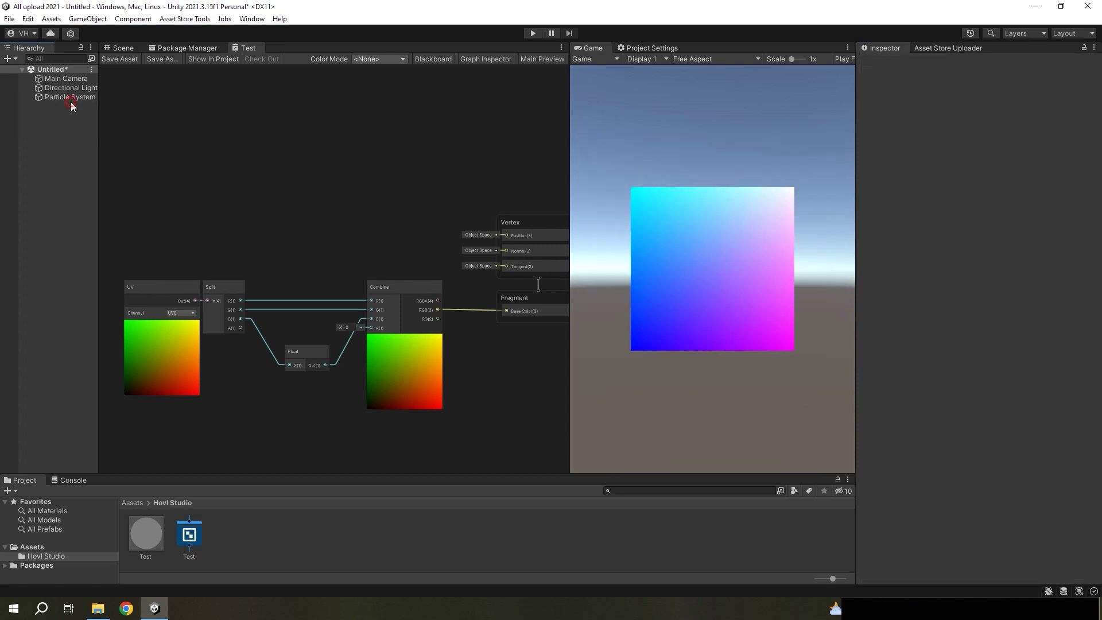
pyautogui.click(72, 97)
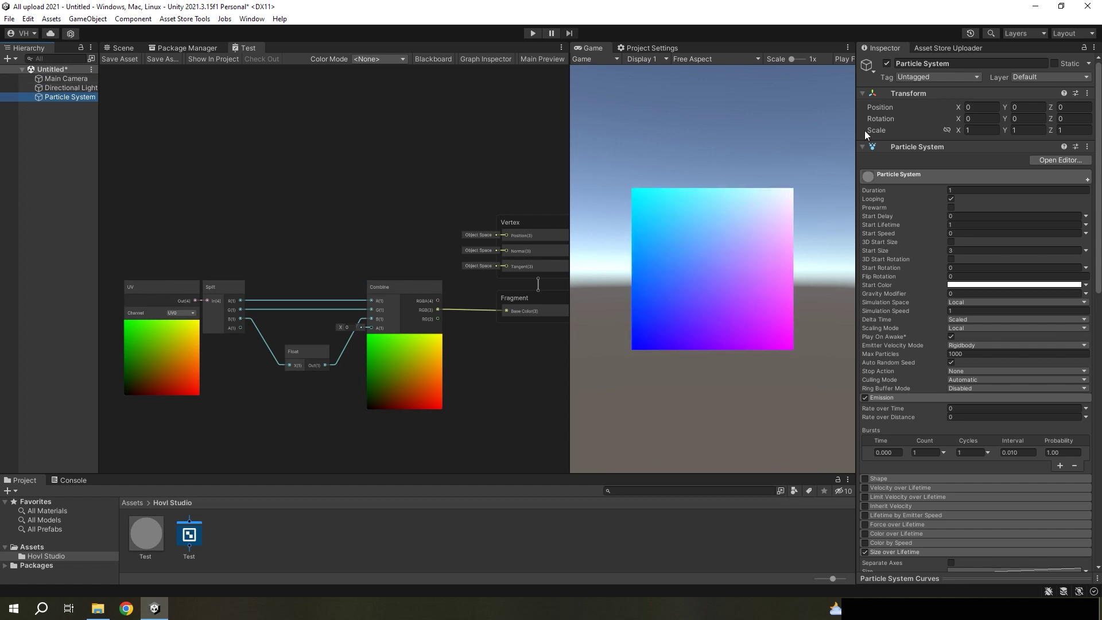
# In the Scene view, pause the particle at playback time 0.19 and set Start Size to 1
pyautogui.click(132, 48)
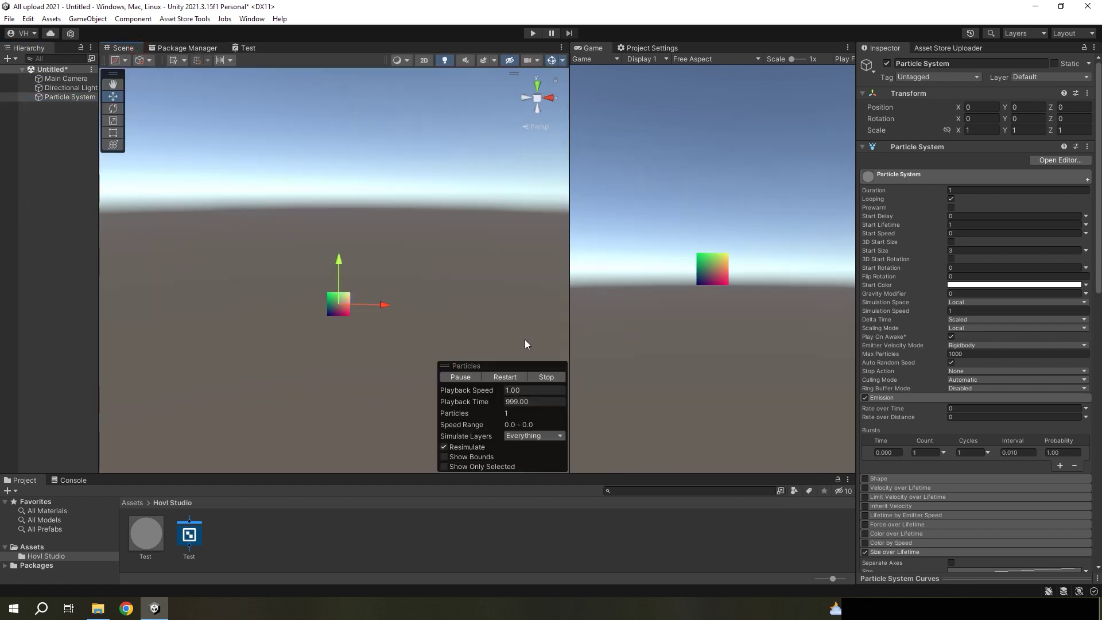
pyautogui.click(478, 376)
pyautogui.moveTo(495, 404); pyautogui.dragTo(381, 414)
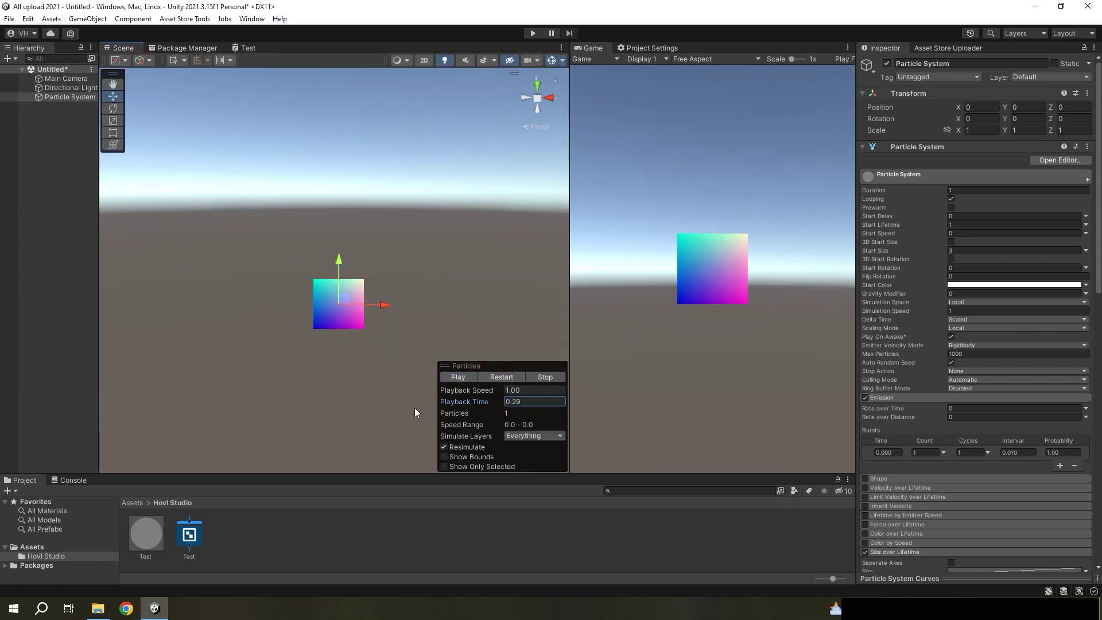
pyautogui.click(967, 251)
pyautogui.write('1')
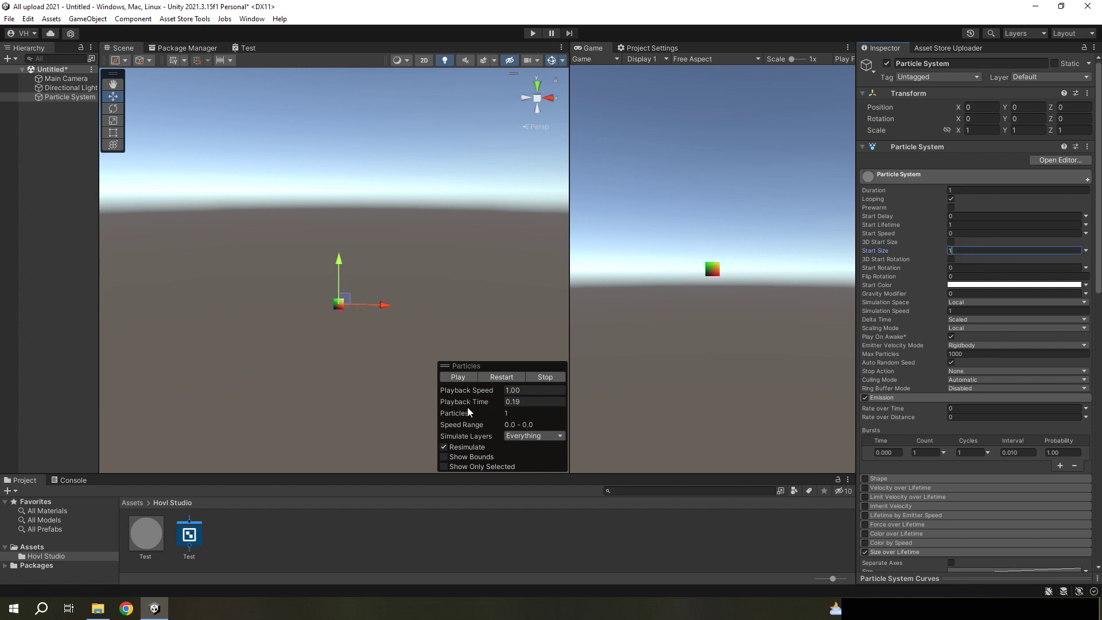
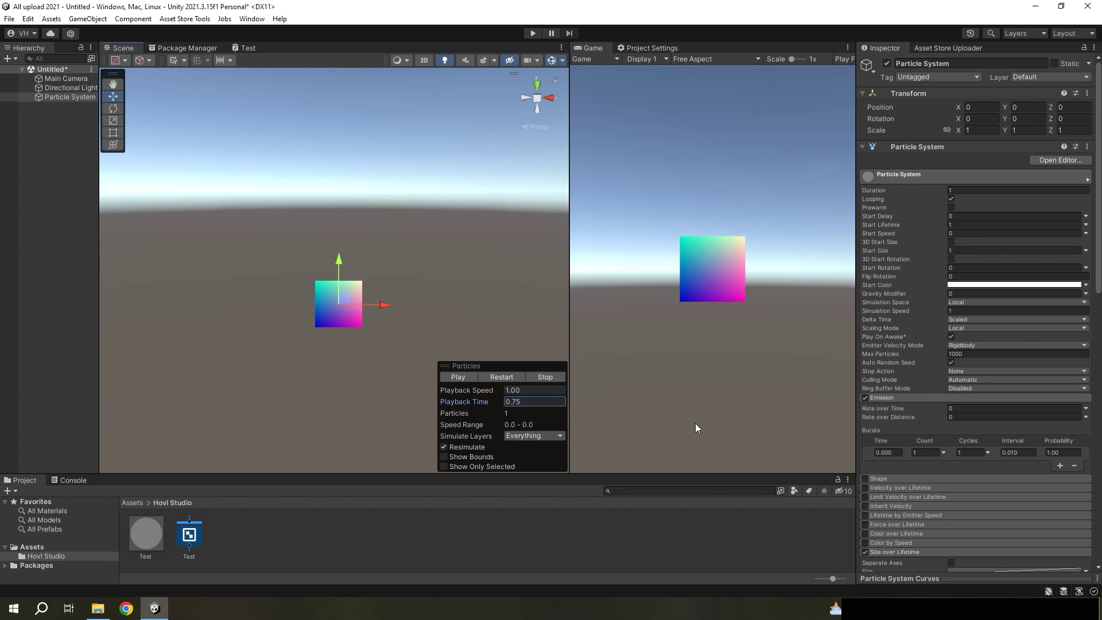
# Set the particle Start Size to 3, loop the preview, and switch to the Test shader graph
pyautogui.click(502, 376)
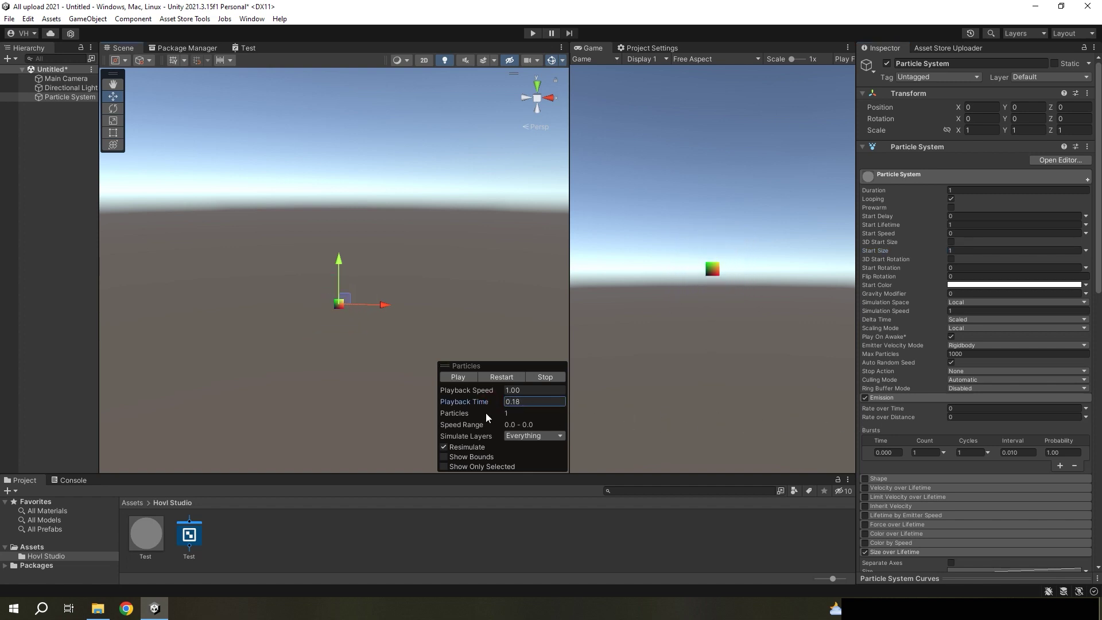
pyautogui.click(962, 251)
pyautogui.write('3')
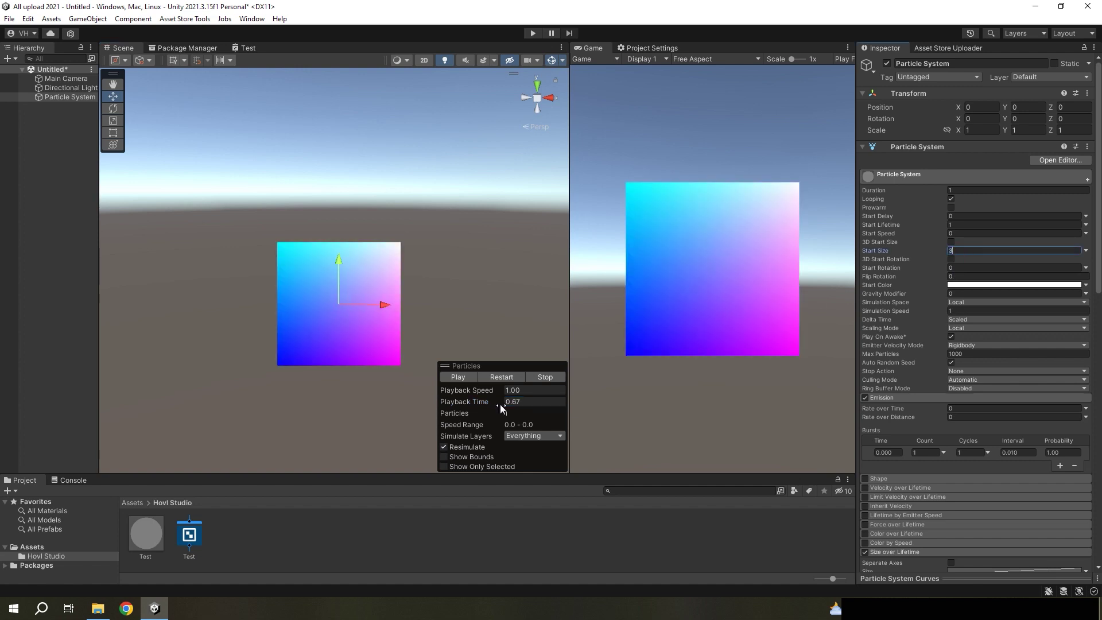
pyautogui.click(498, 405)
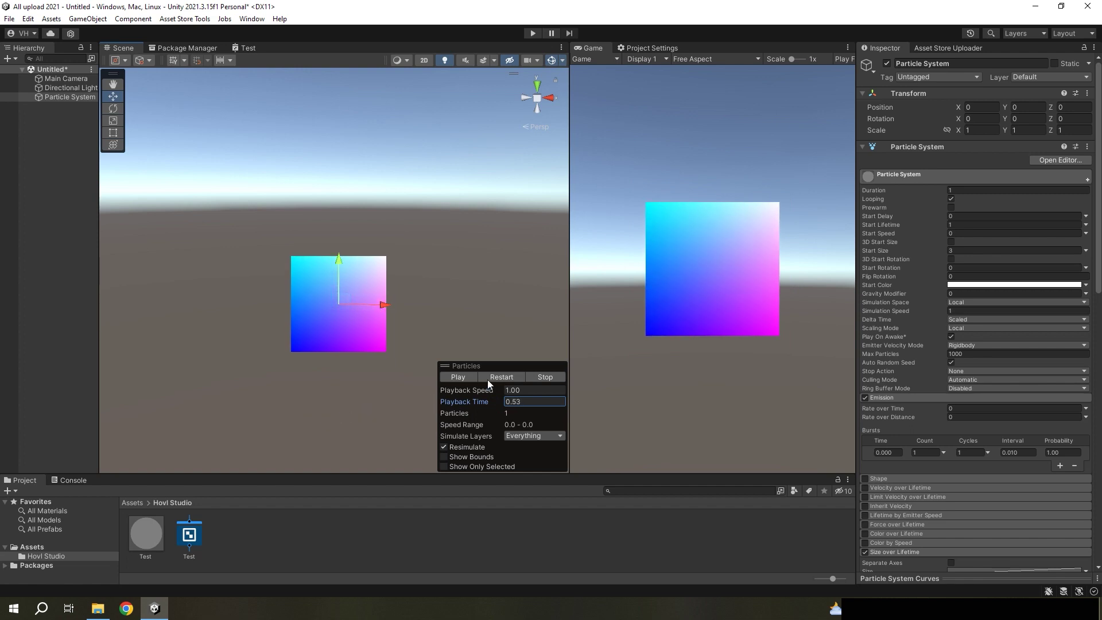
pyautogui.click(508, 379)
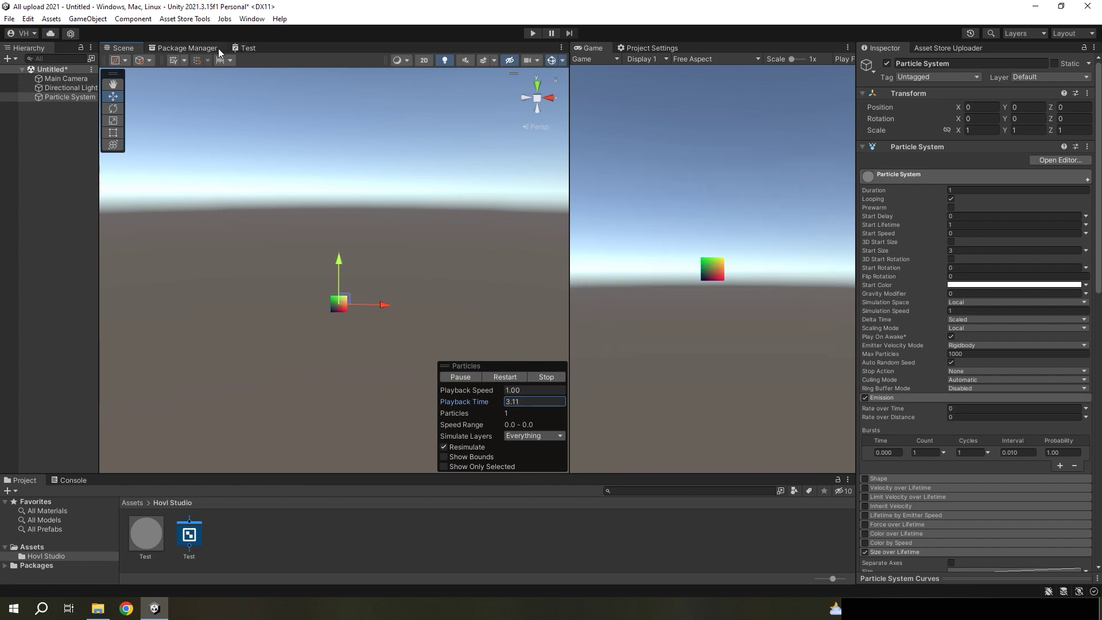
pyautogui.click(241, 48)
# Remove the Size custom vertex stream and disable the Size over Lifetime module
pyautogui.scroll(-4, 1072, 445)
pyautogui.scroll(-5, 1059, 426)
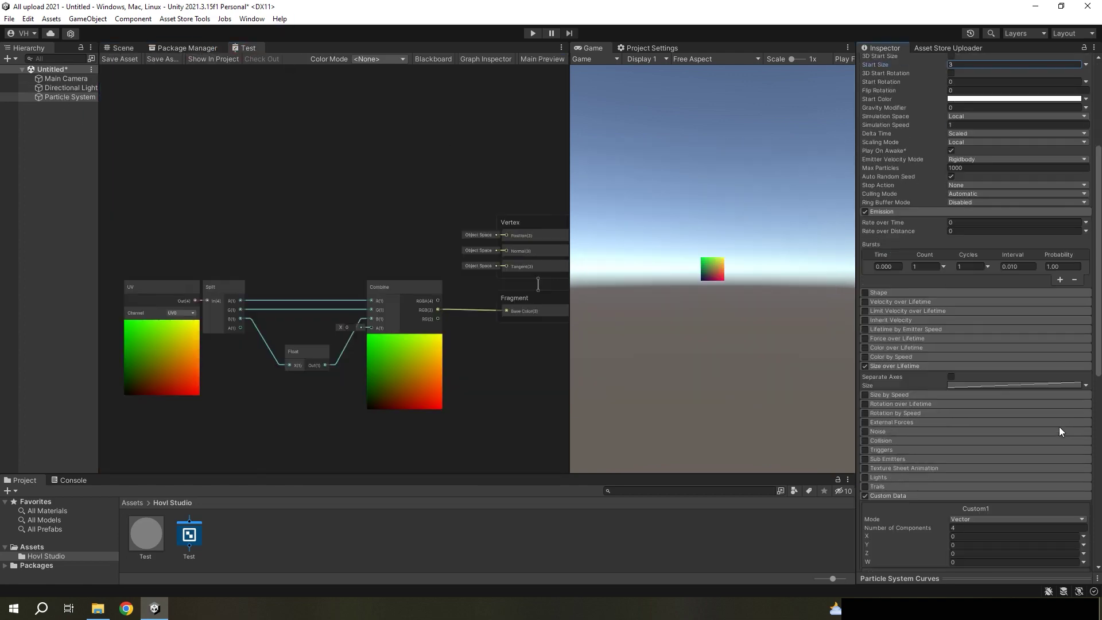
pyautogui.scroll(-5, 1059, 426)
pyautogui.scroll(-4, 1059, 432)
pyautogui.click(911, 481)
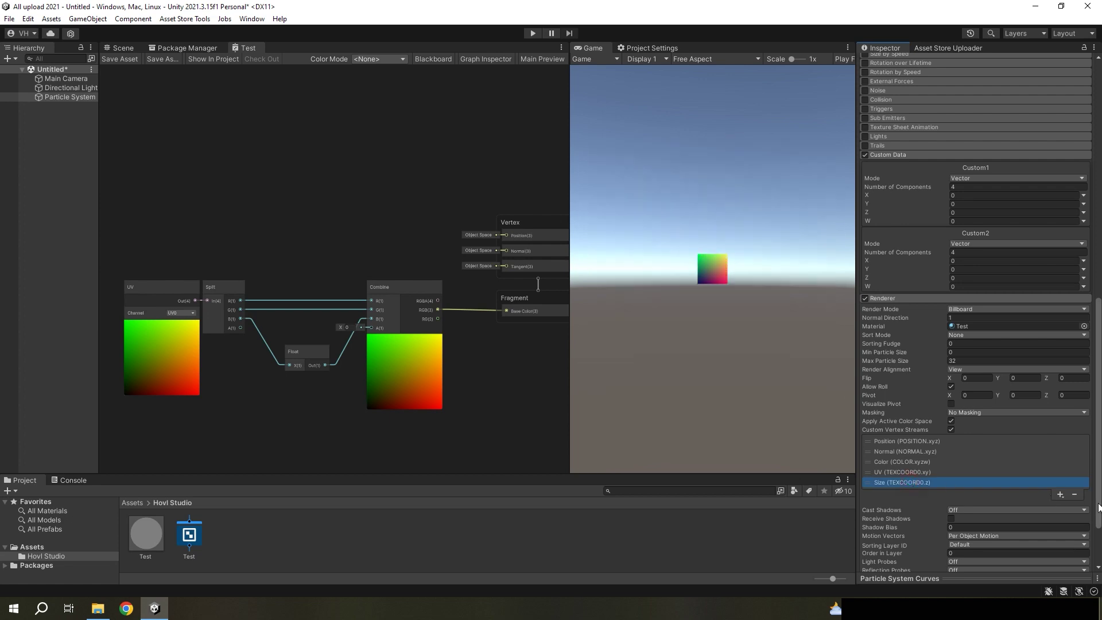
pyautogui.click(1075, 495)
pyautogui.scroll(6, 1006, 299)
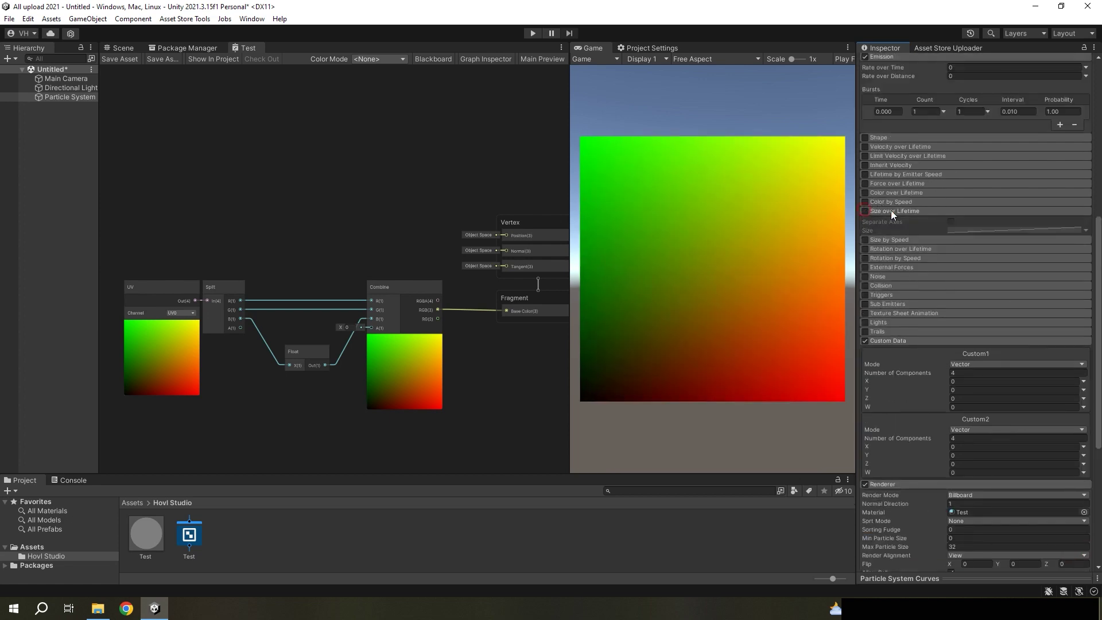
pyautogui.click(913, 212)
# Add the Noise Impulse.x custom vertex stream, placed in TEXCOORD0.z
pyautogui.scroll(-7, 1021, 408)
pyautogui.scroll(-1, 1013, 416)
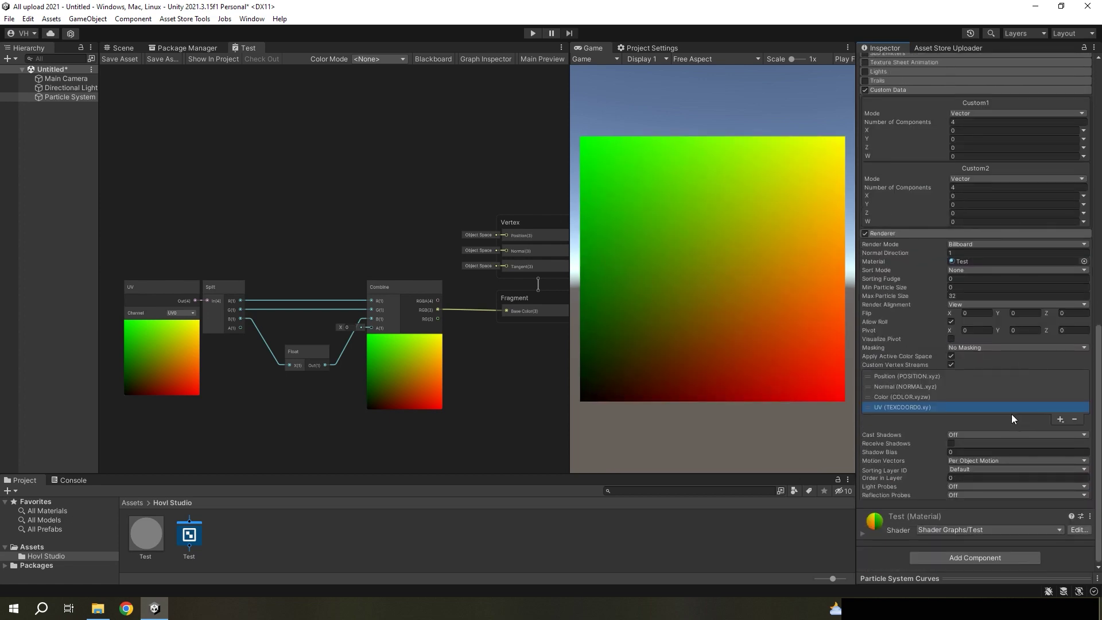
pyautogui.click(1061, 421)
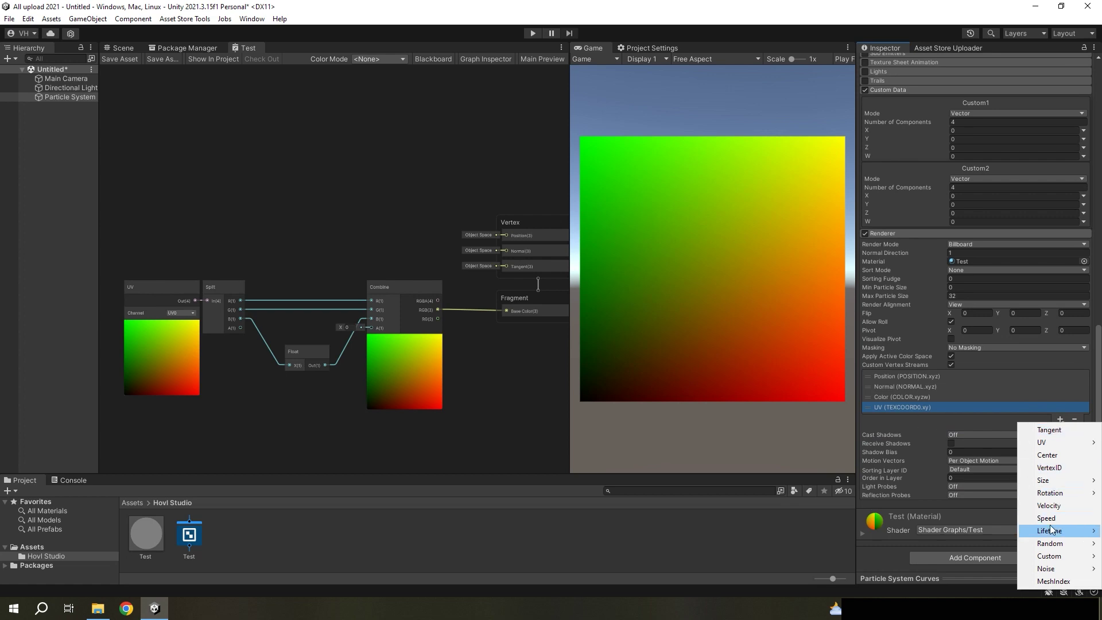
pyautogui.moveTo(1049, 531)
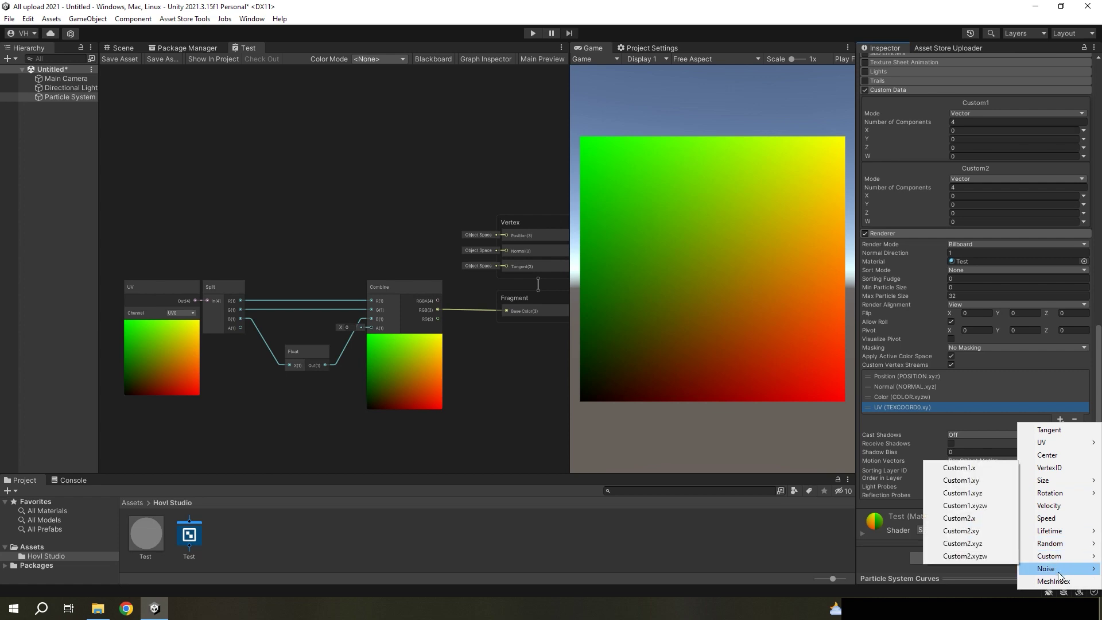
pyautogui.moveTo(1059, 570)
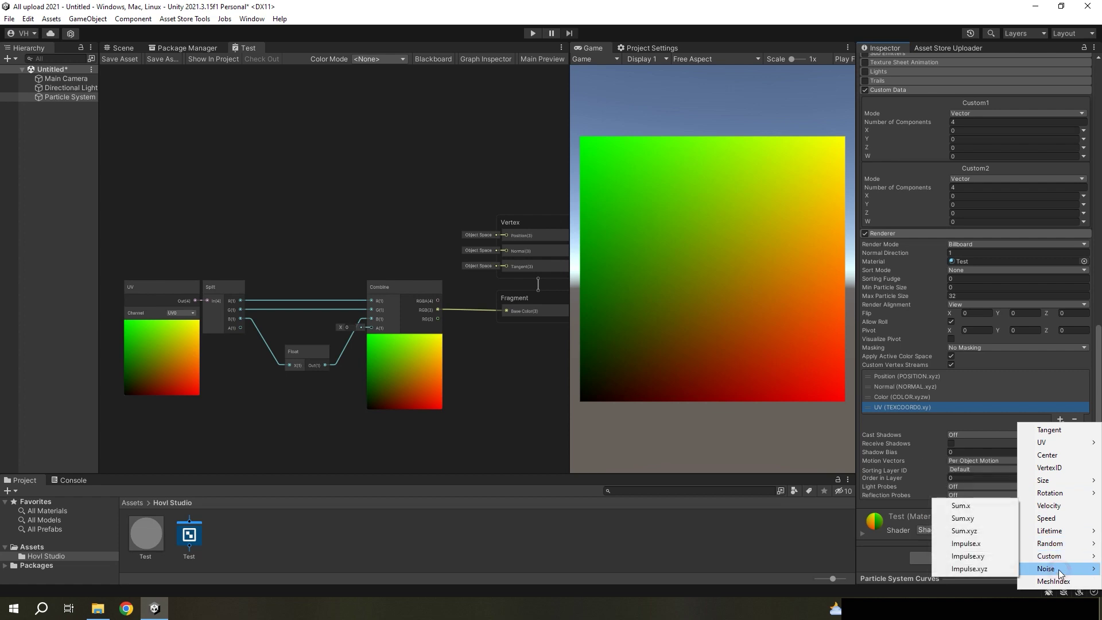
pyautogui.click(987, 546)
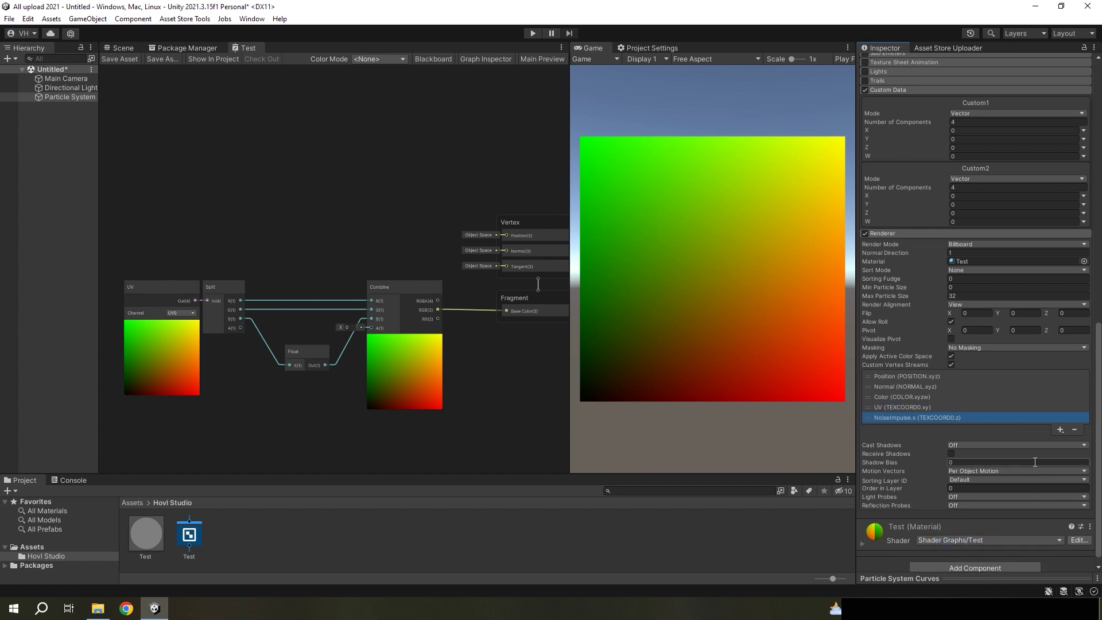
pyautogui.scroll(3, 1014, 426)
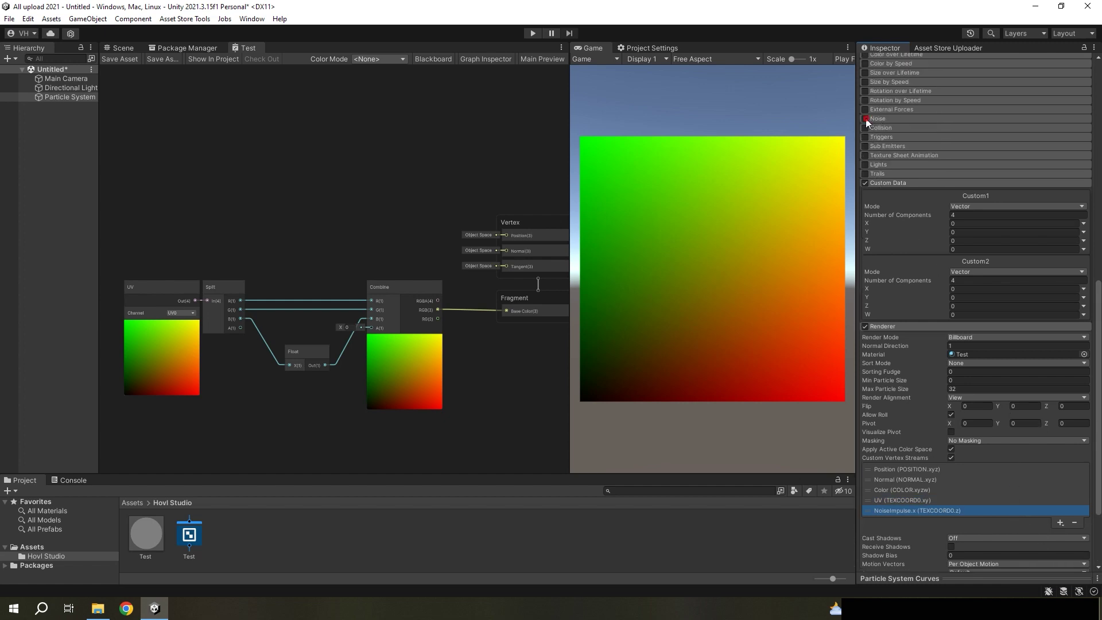
# Enable the Noise module and set its Position Amount to 0
pyautogui.click(867, 119)
pyautogui.click(965, 226)
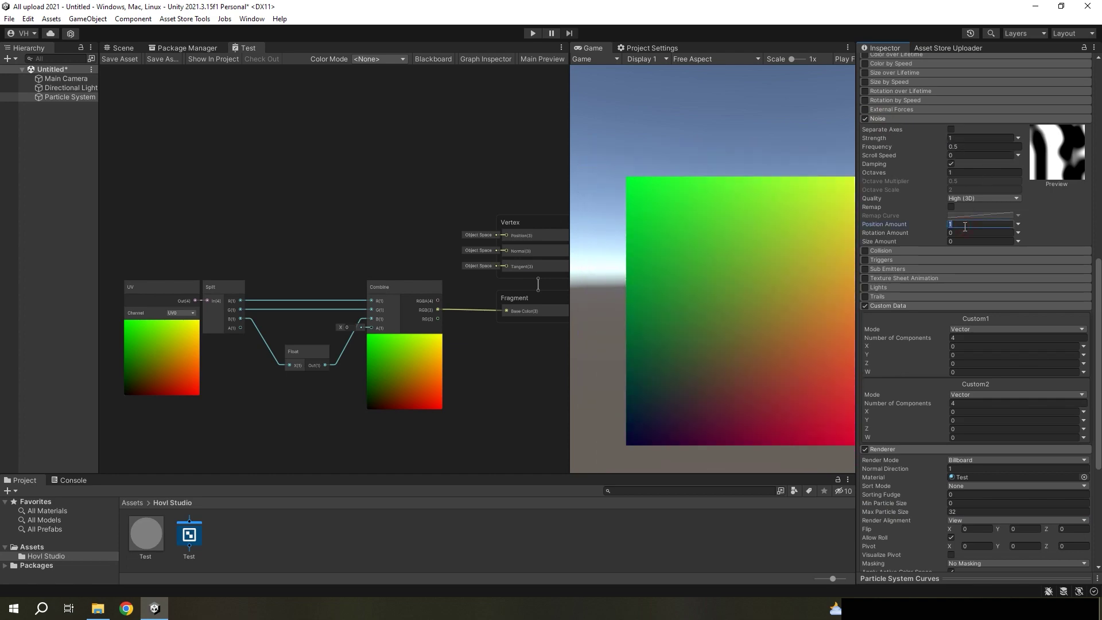
pyautogui.write('0')
pyautogui.scroll(-2, 1030, 270)
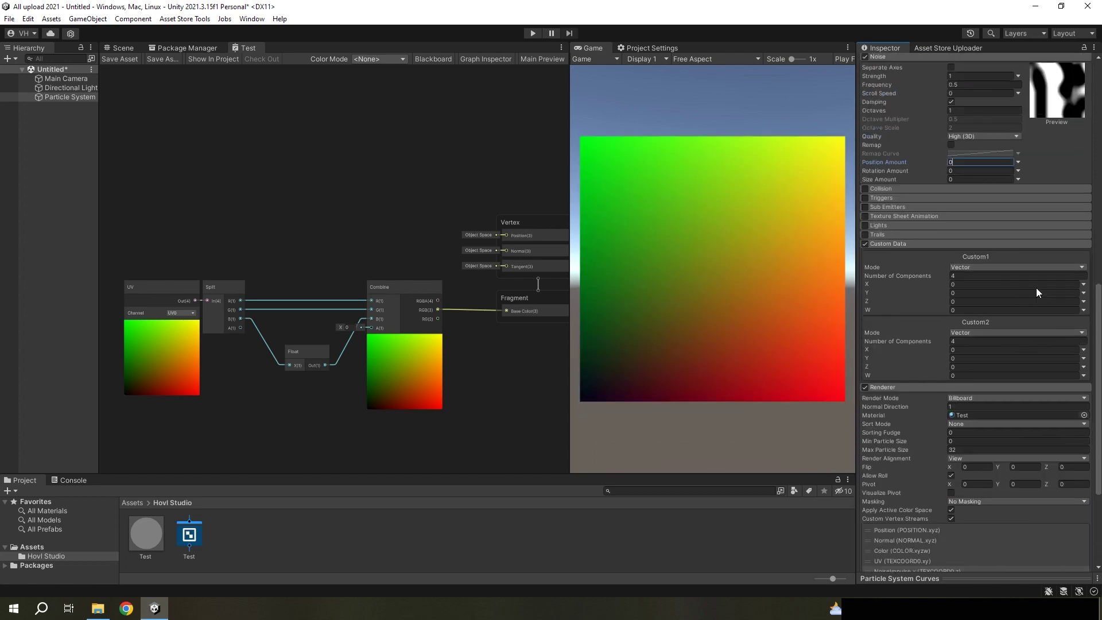
pyautogui.scroll(2, 1036, 288)
pyautogui.scroll(5, 1035, 322)
pyautogui.scroll(8, 1037, 317)
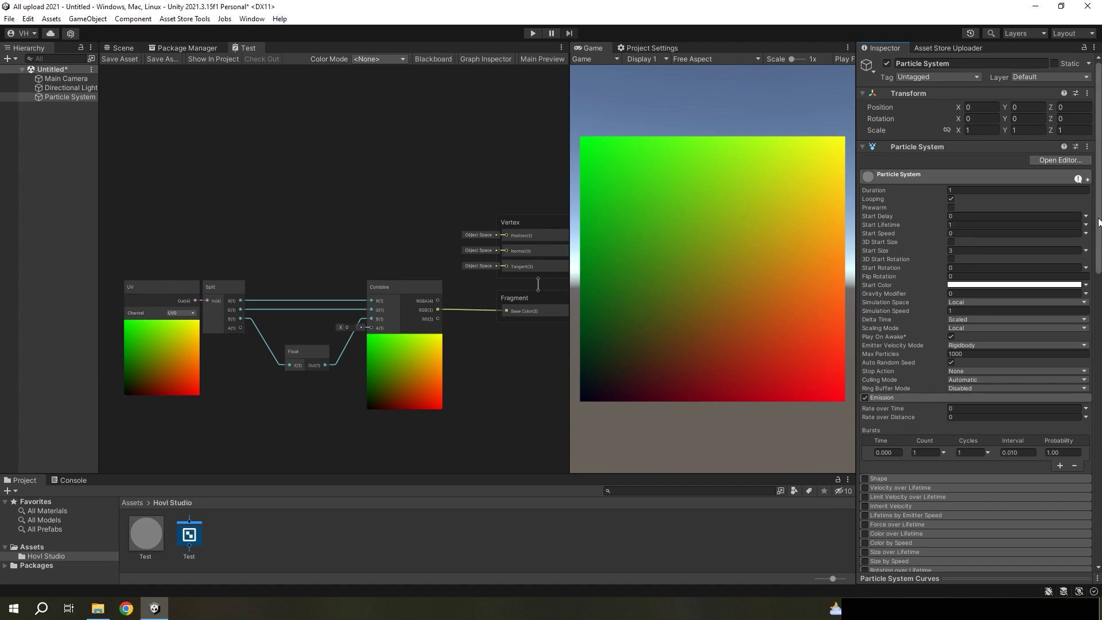
pyautogui.scroll(-5, 976, 310)
pyautogui.scroll(-5, 977, 311)
pyautogui.scroll(-5, 976, 310)
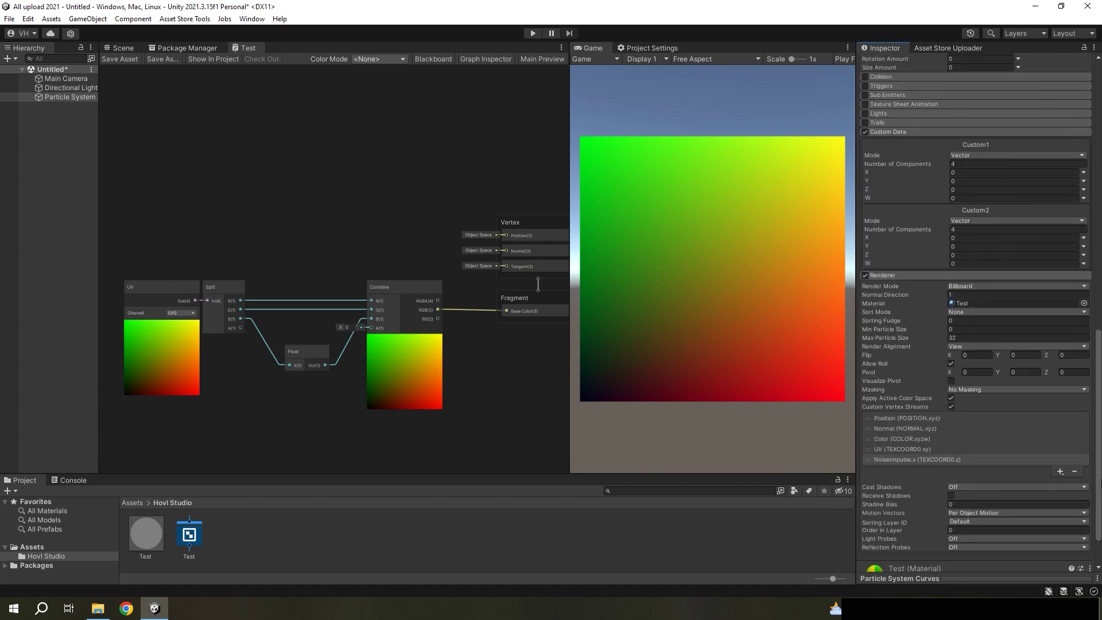
pyautogui.scroll(-4, 976, 311)
pyautogui.scroll(3, 1092, 385)
pyautogui.scroll(4, 1092, 384)
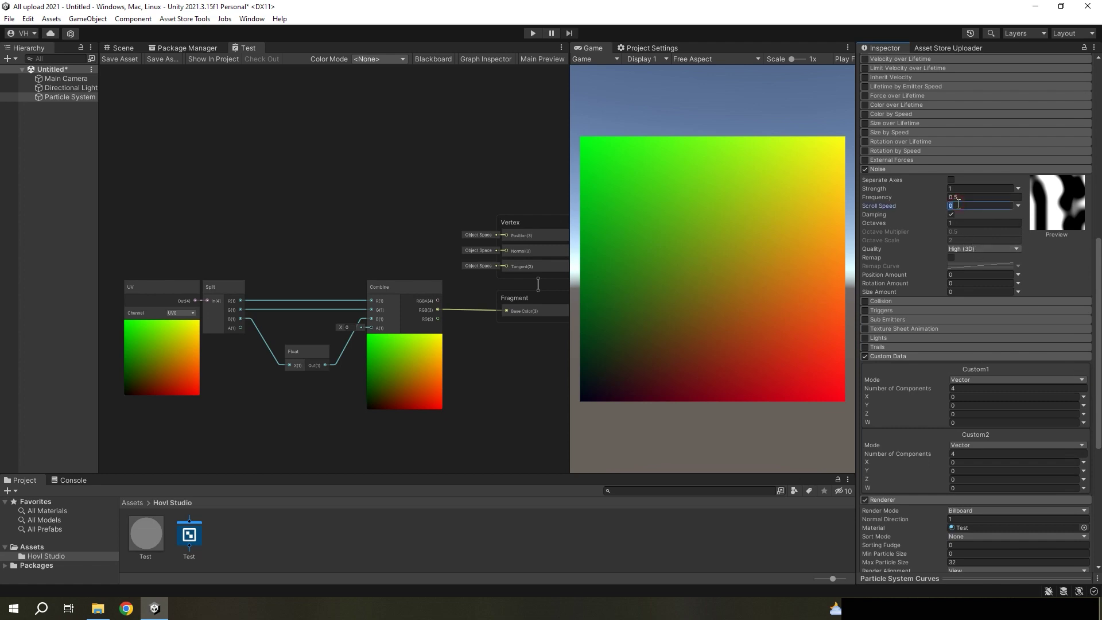
# Set Noise Scroll Speed to 2, Frequency to 3 and Quality to Low (1D)
pyautogui.write('2')
pyautogui.click(963, 198)
pyautogui.write('2')
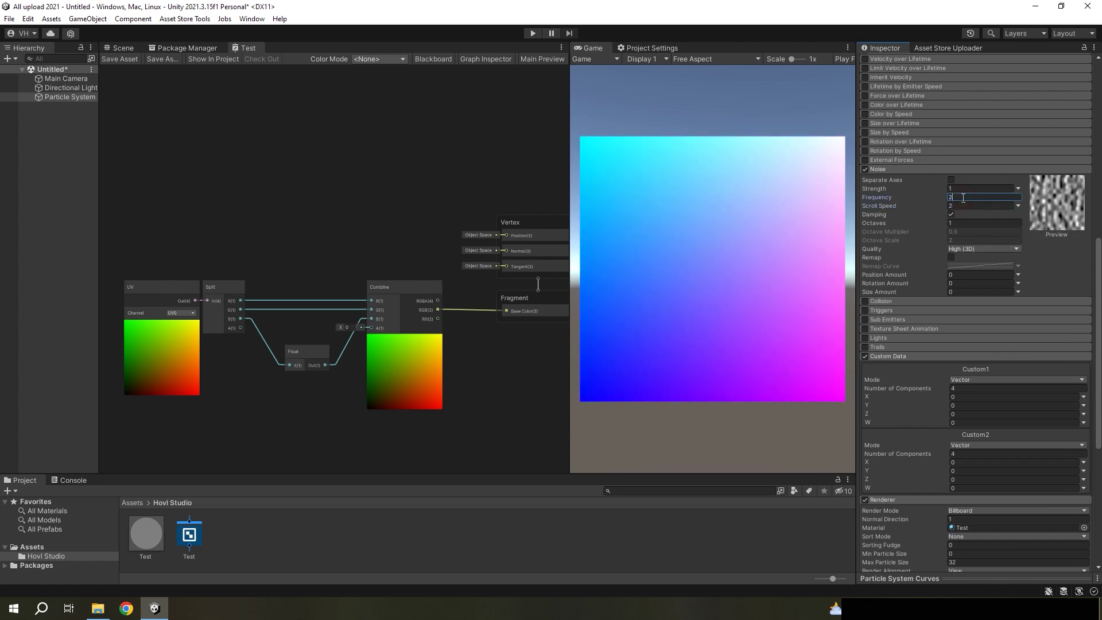
pyautogui.press('BackSpace')
pyautogui.write('3')
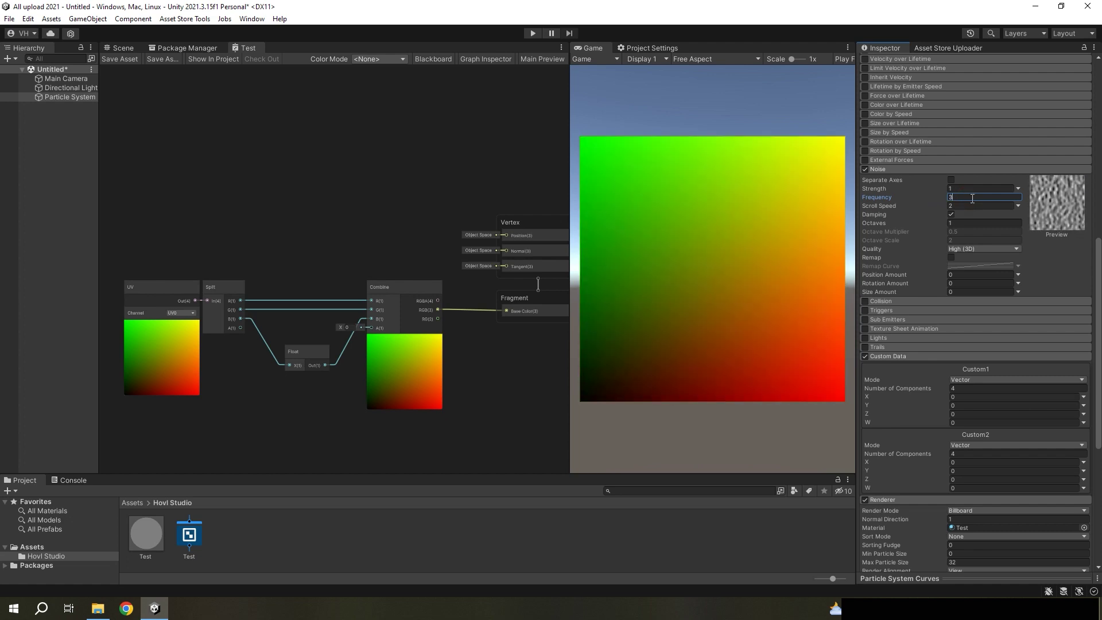
pyautogui.scroll(-4, 1015, 258)
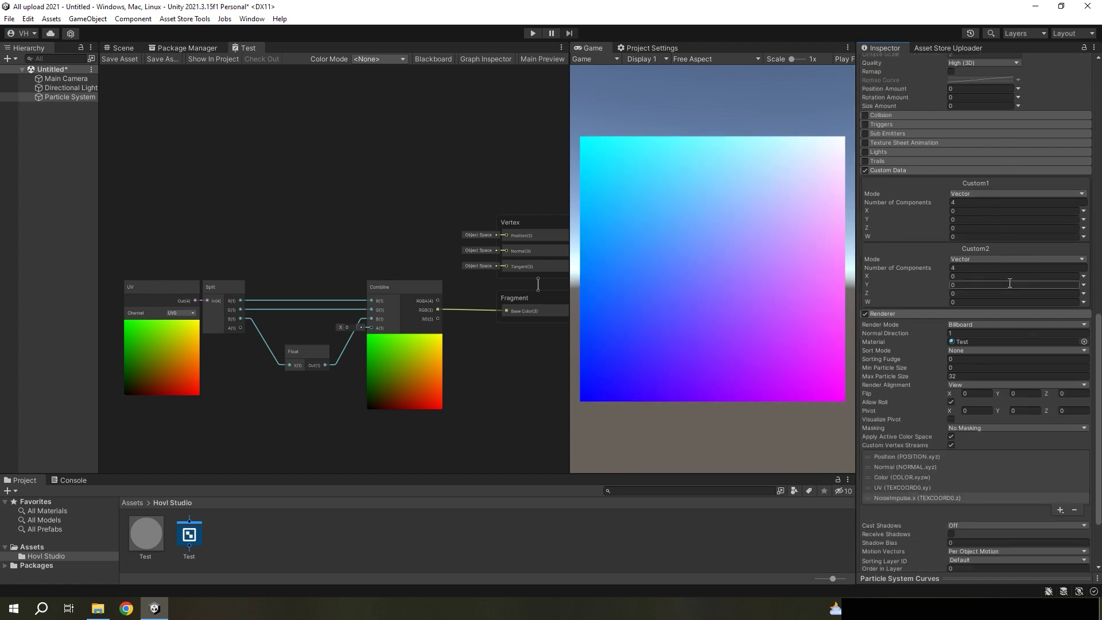
pyautogui.scroll(-3, 1018, 312)
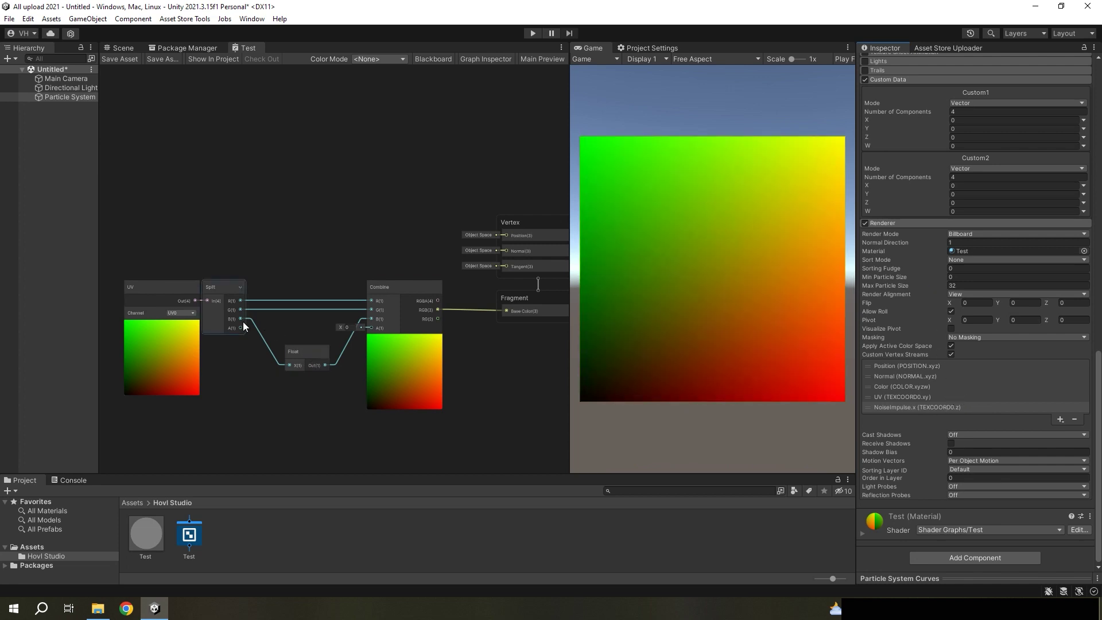
pyautogui.scroll(8, 1013, 336)
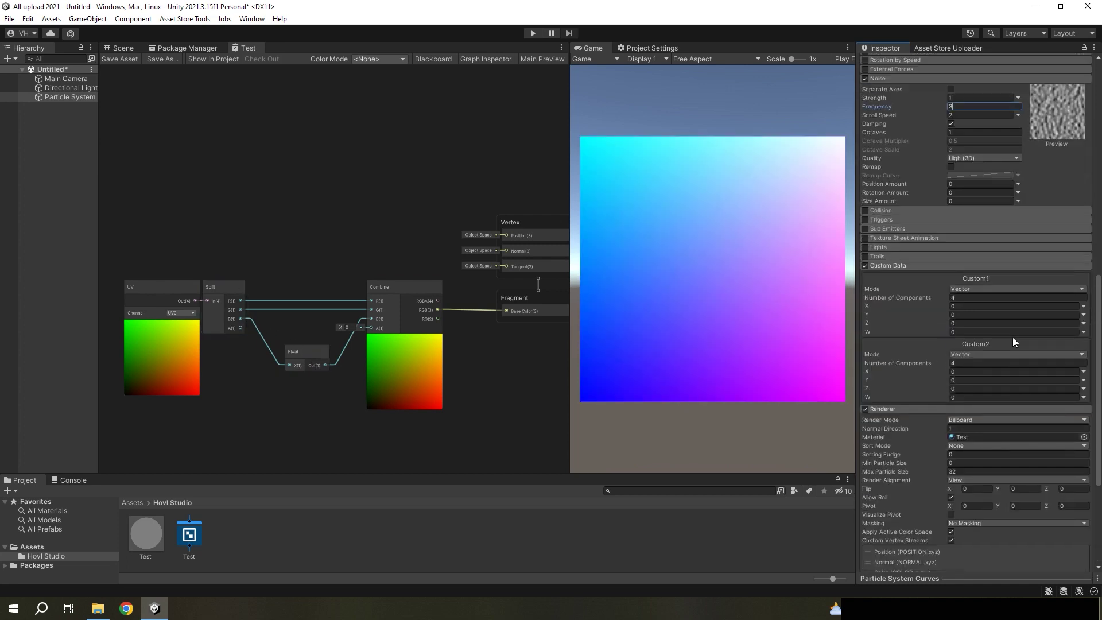
pyautogui.click(980, 282)
pyautogui.click(983, 292)
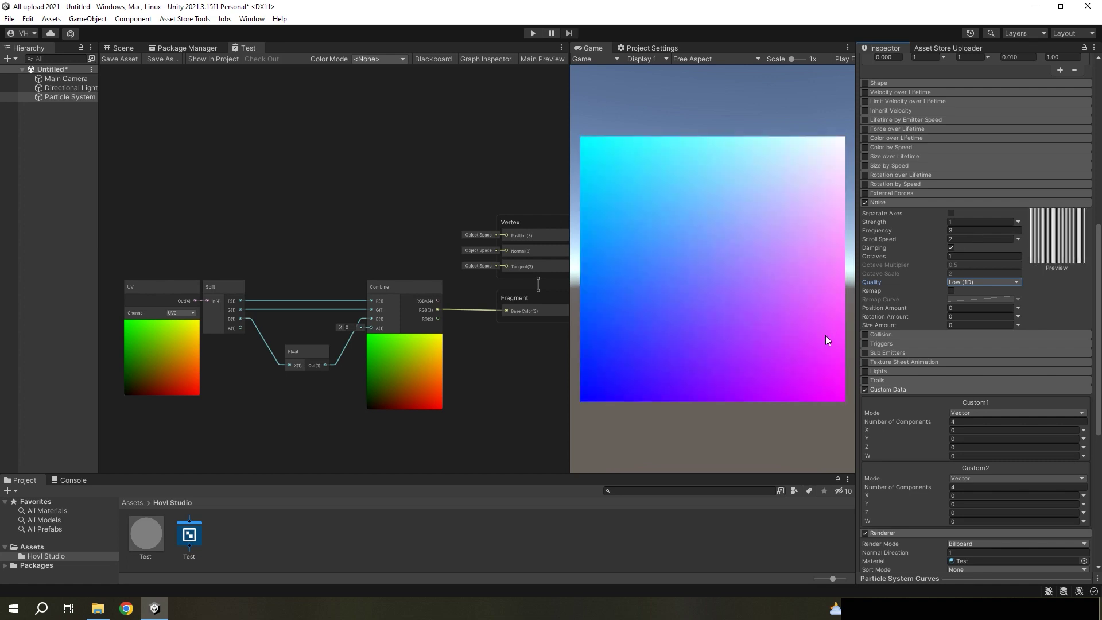
pyautogui.scroll(-5, 1029, 363)
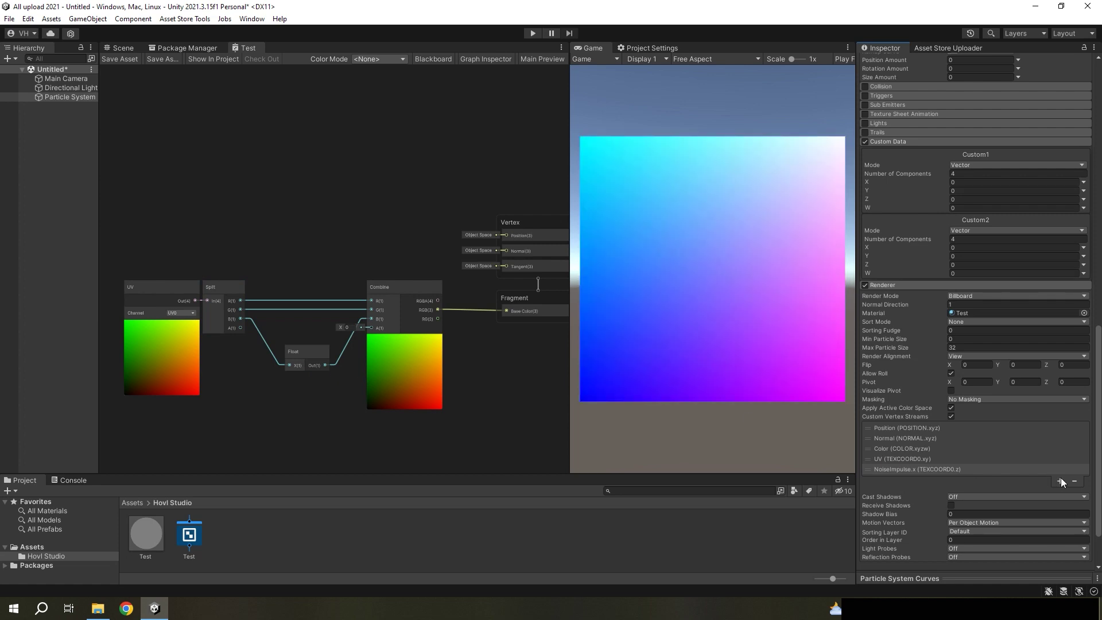
# Replace the NoiseImpulse.x vertex stream with Lifetime AgePercent
pyautogui.click(1074, 481)
pyautogui.click(1060, 473)
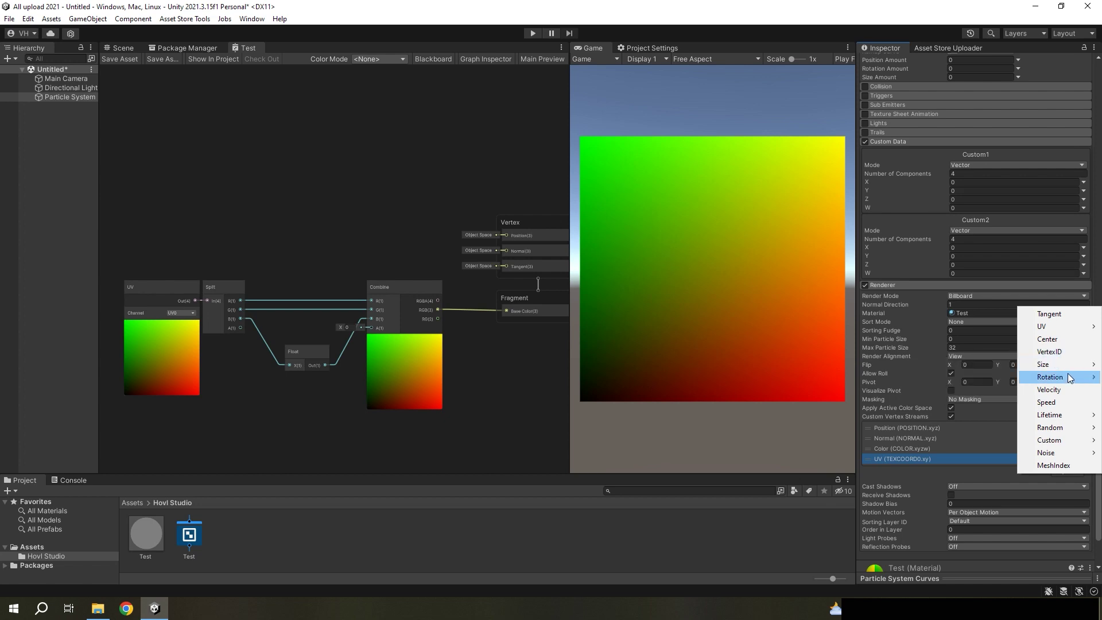
pyautogui.moveTo(1072, 368)
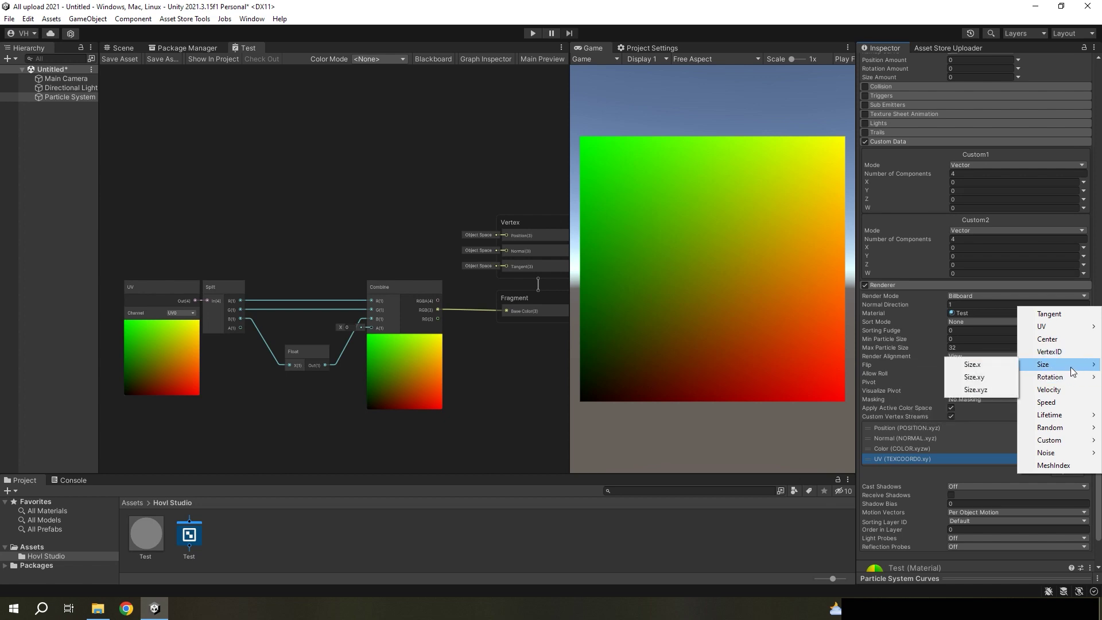
pyautogui.moveTo(1061, 415)
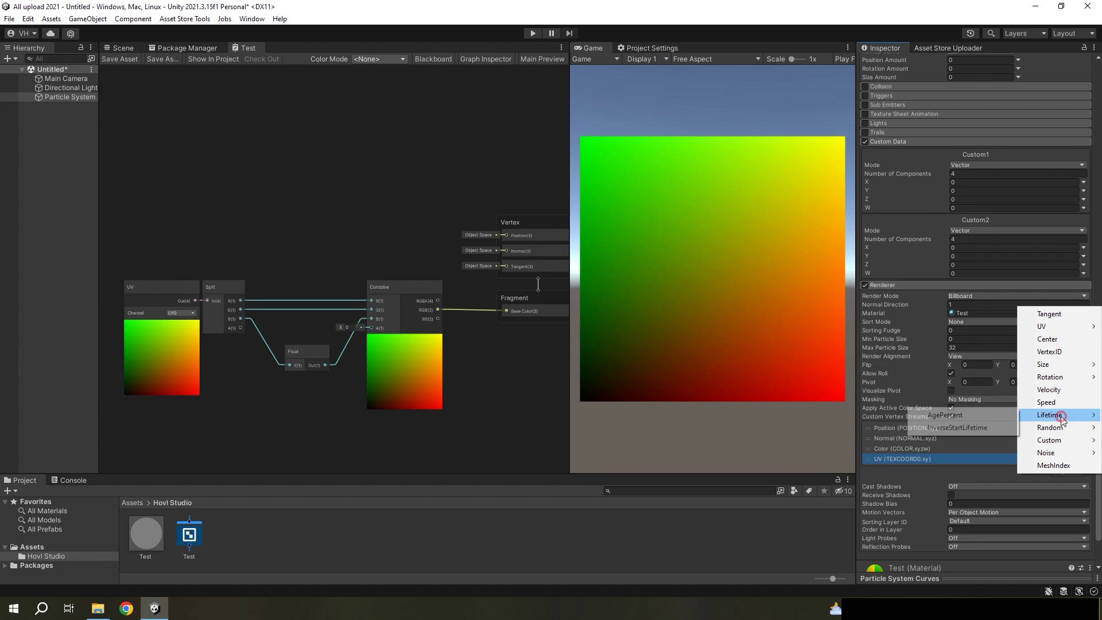
pyautogui.click(964, 416)
pyautogui.scroll(15, 991, 384)
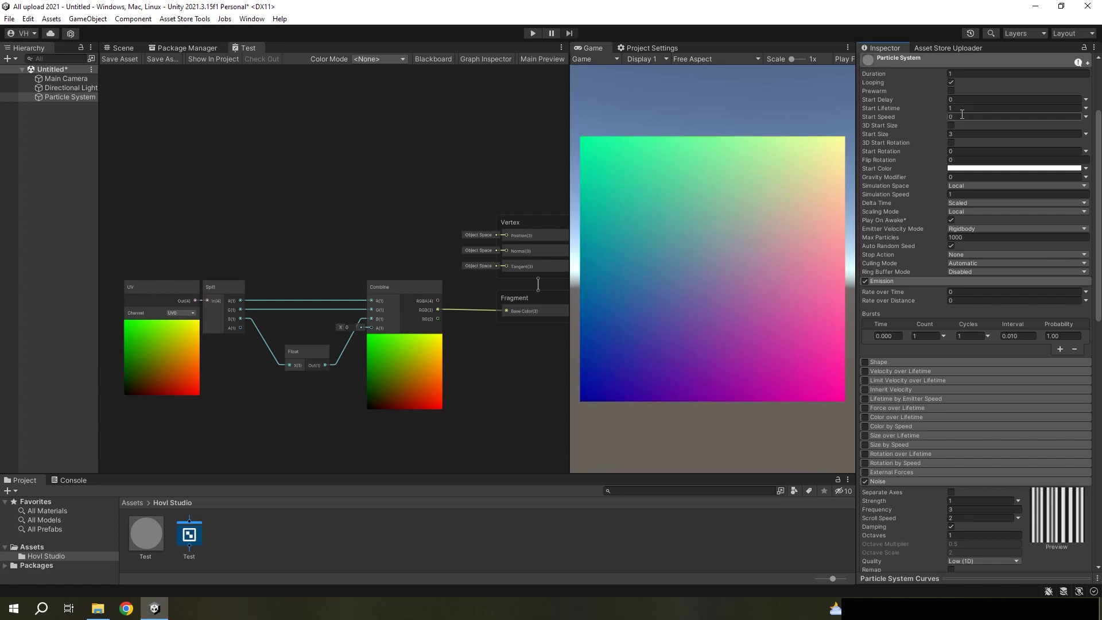
pyautogui.scroll(-3, 980, 136)
pyautogui.scroll(-4, 1011, 321)
pyautogui.scroll(-4, 1038, 349)
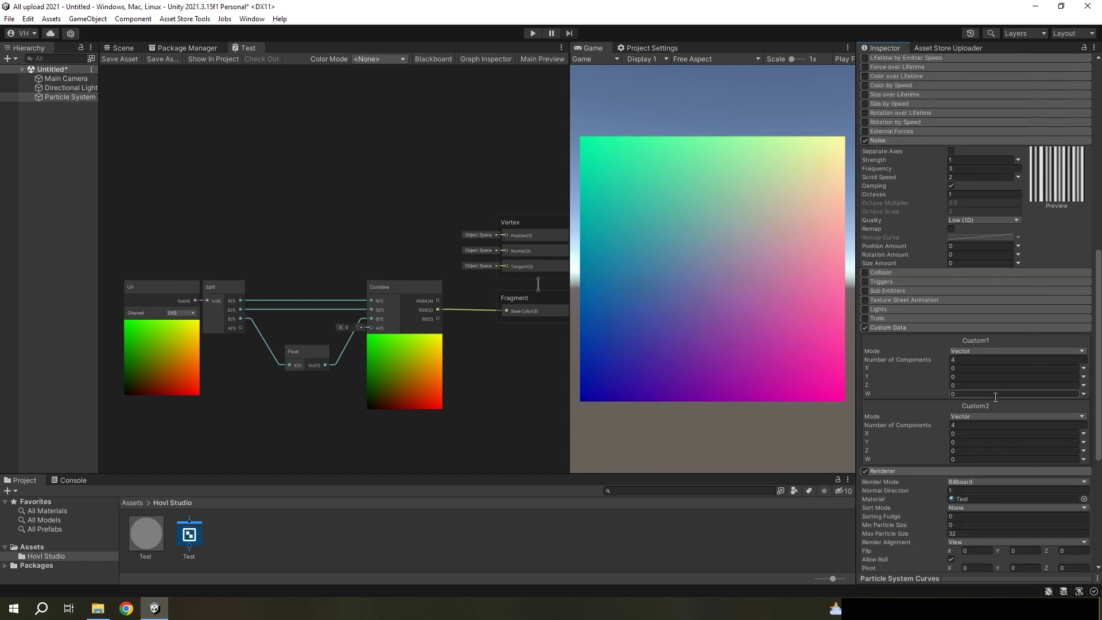
# Add UV2 and Custom1.xyzw to the particle custom vertex streams
pyautogui.scroll(-3, 1044, 442)
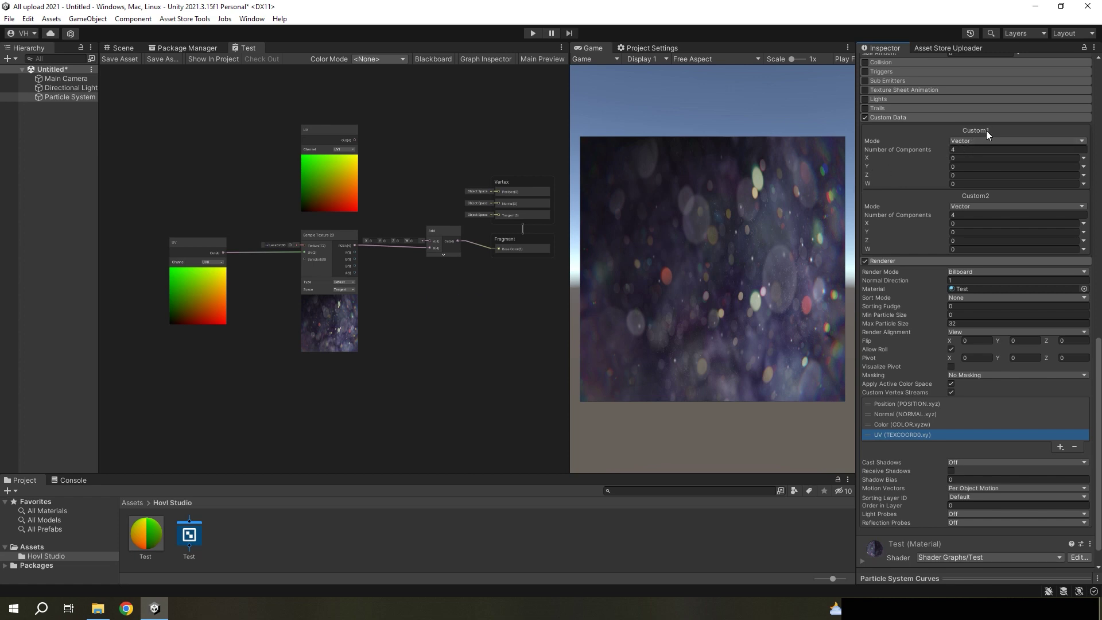
pyautogui.scroll(3, 344, 187)
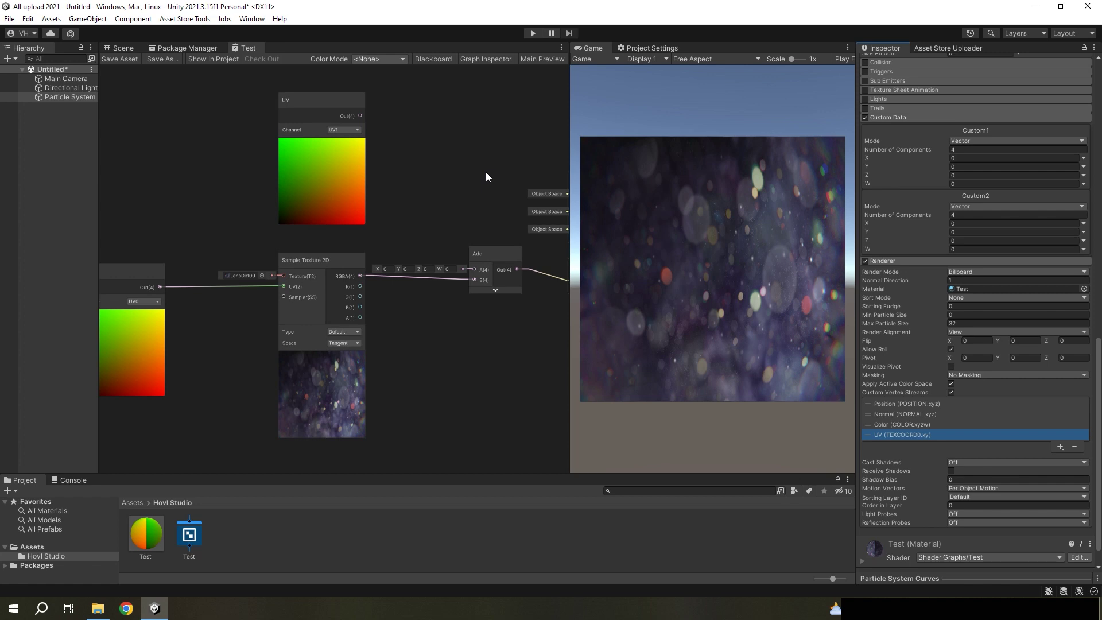
pyautogui.moveTo(460, 186); pyautogui.dragTo(485, 185, button='middle')
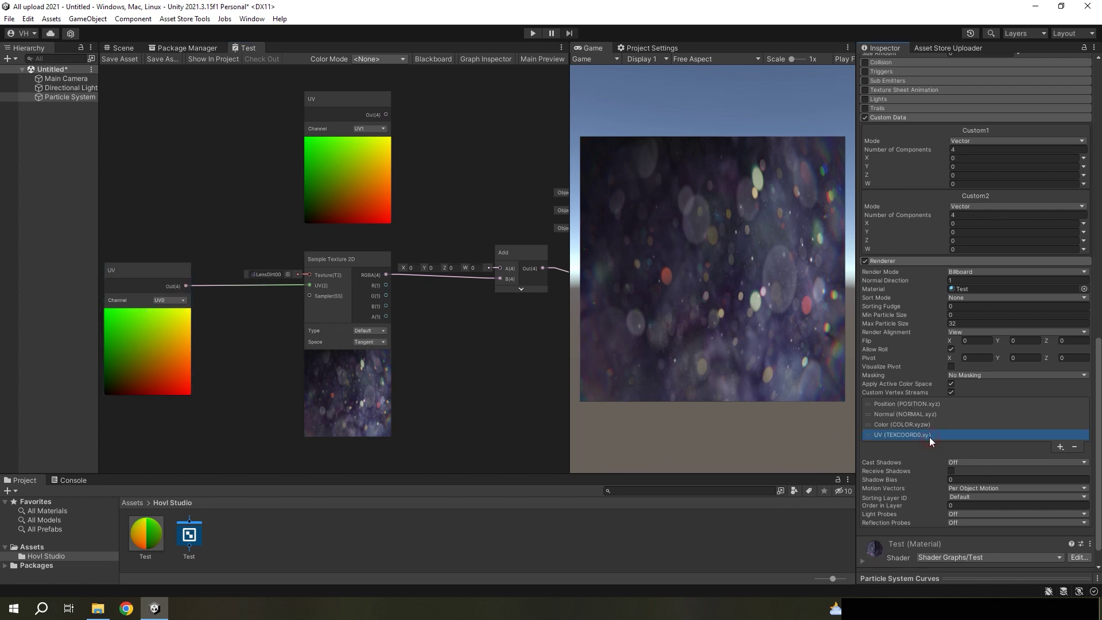
pyautogui.click(1060, 447)
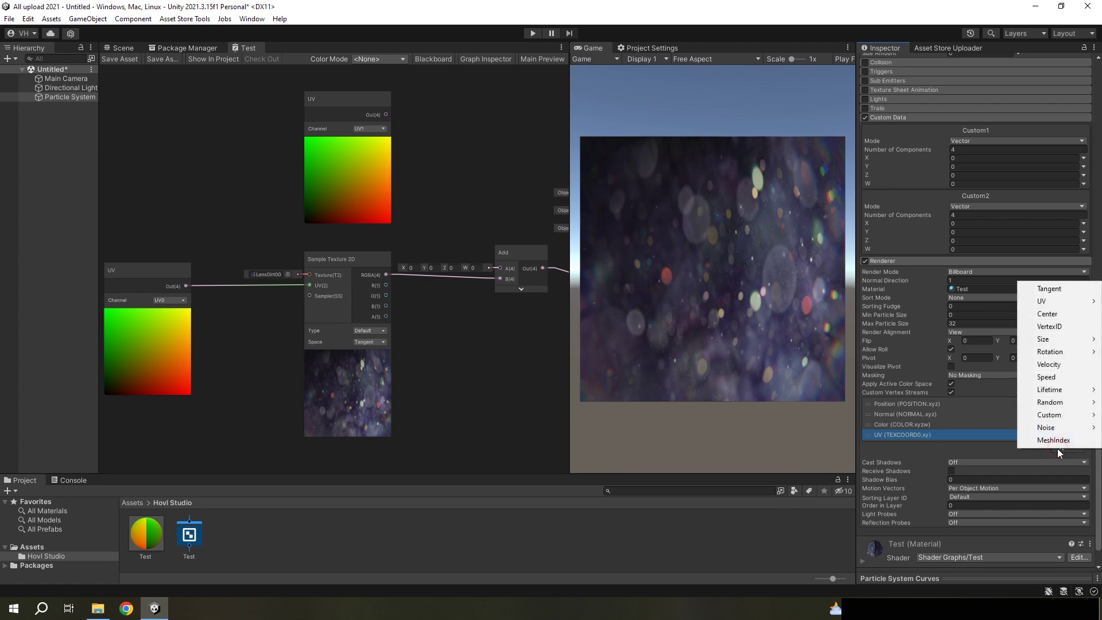
pyautogui.moveTo(1045, 301)
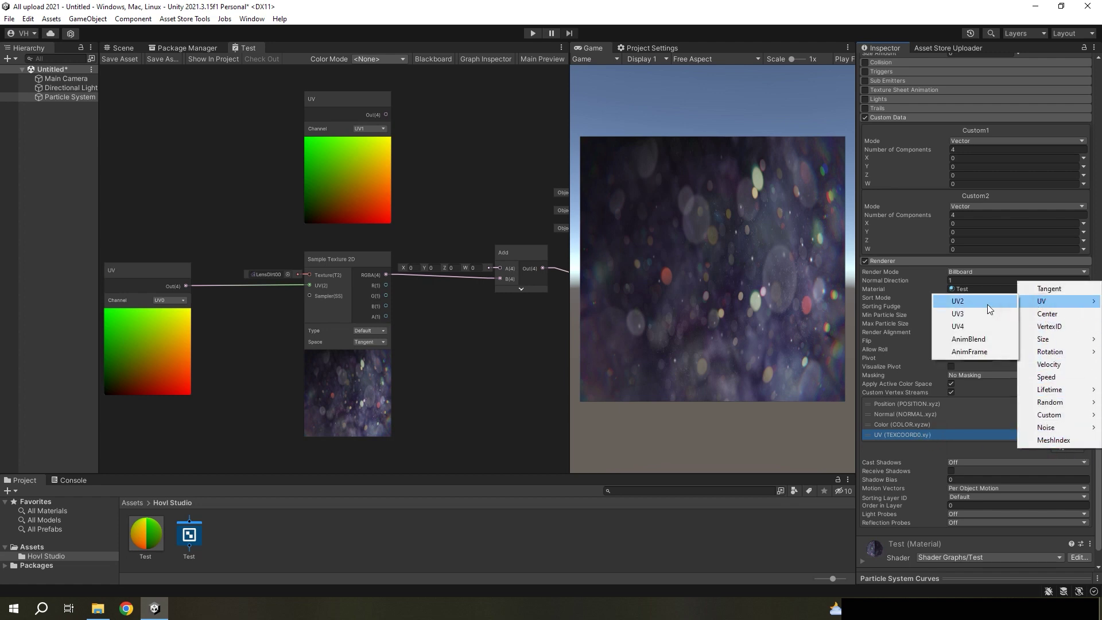
pyautogui.click(976, 314)
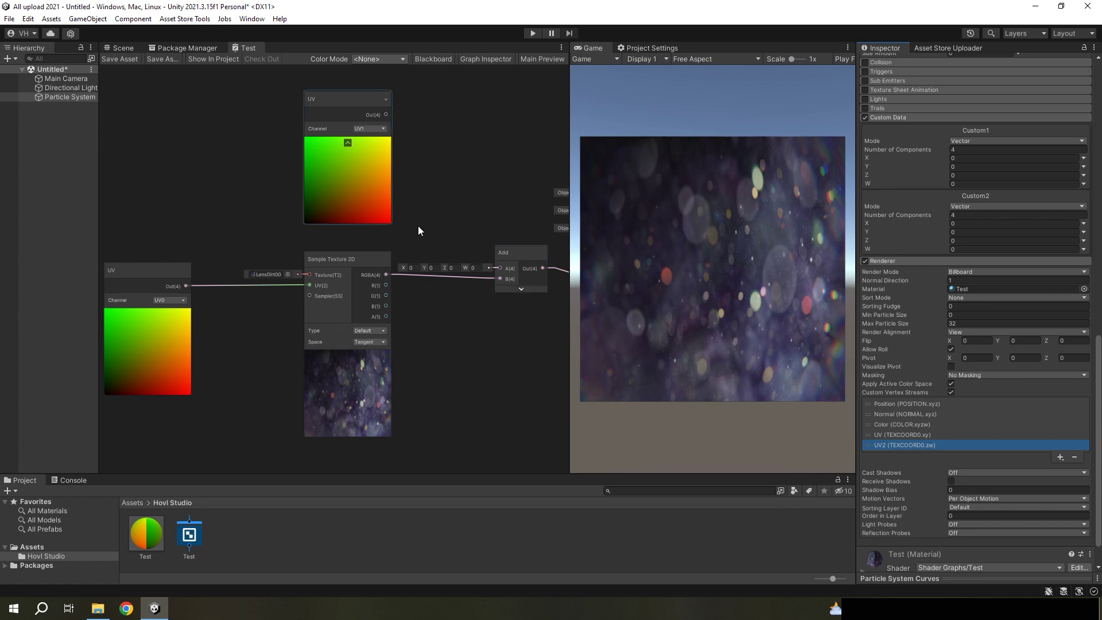
pyautogui.click(1060, 458)
pyautogui.moveTo(1051, 426)
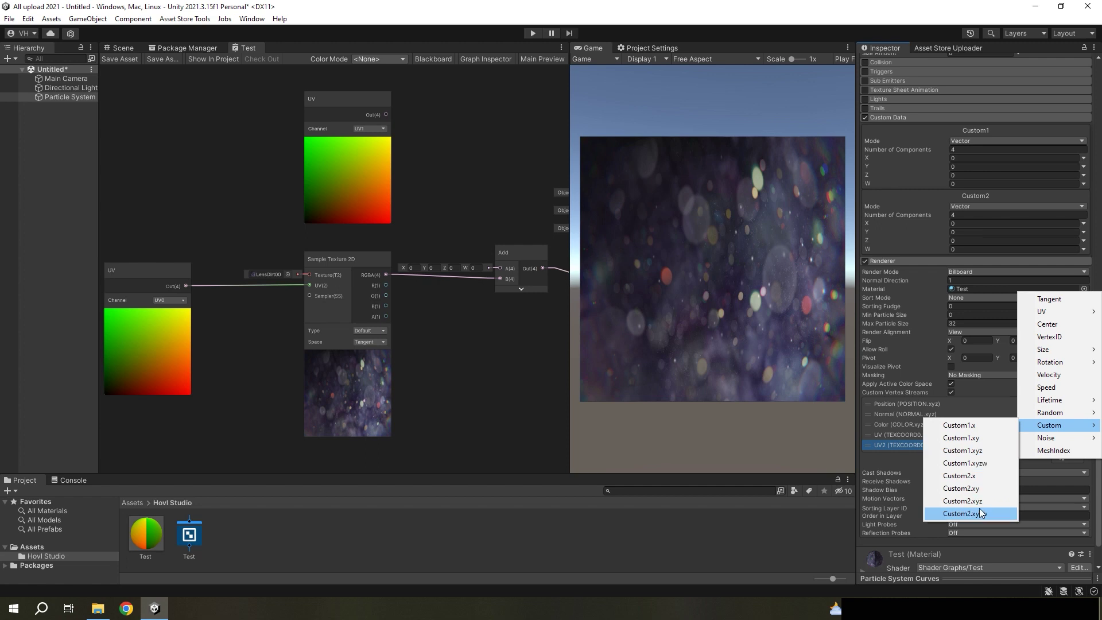
pyautogui.click(987, 463)
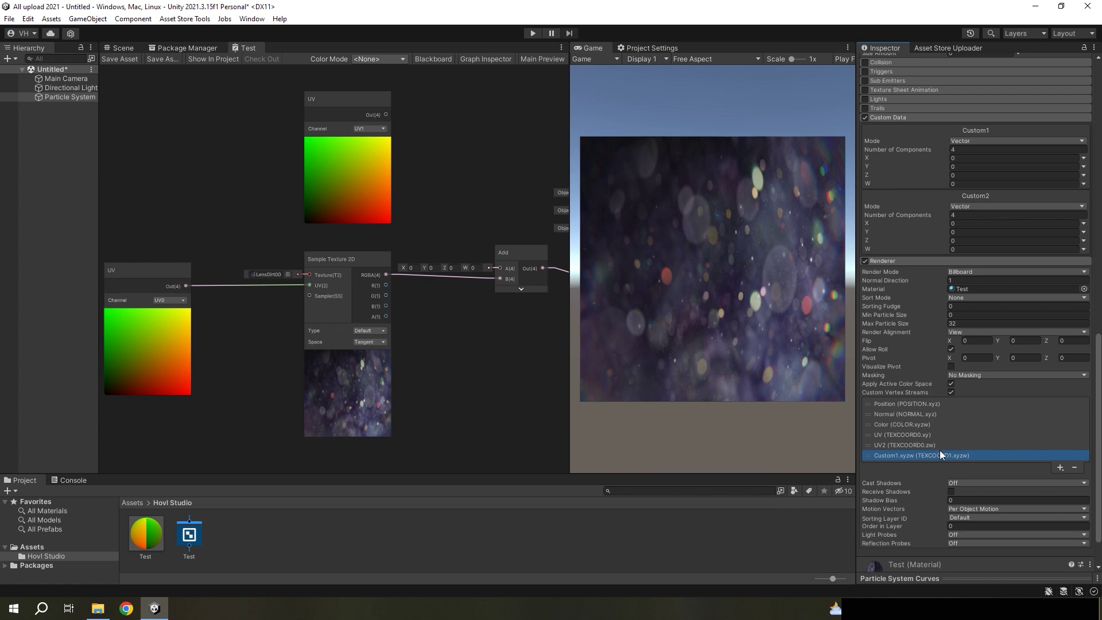
# Keep the UV node on channel UV1 and connect its output to Add input A
pyautogui.click(369, 129)
pyautogui.click(380, 150)
pyautogui.moveTo(459, 200); pyautogui.dragTo(343, 241, button='middle')
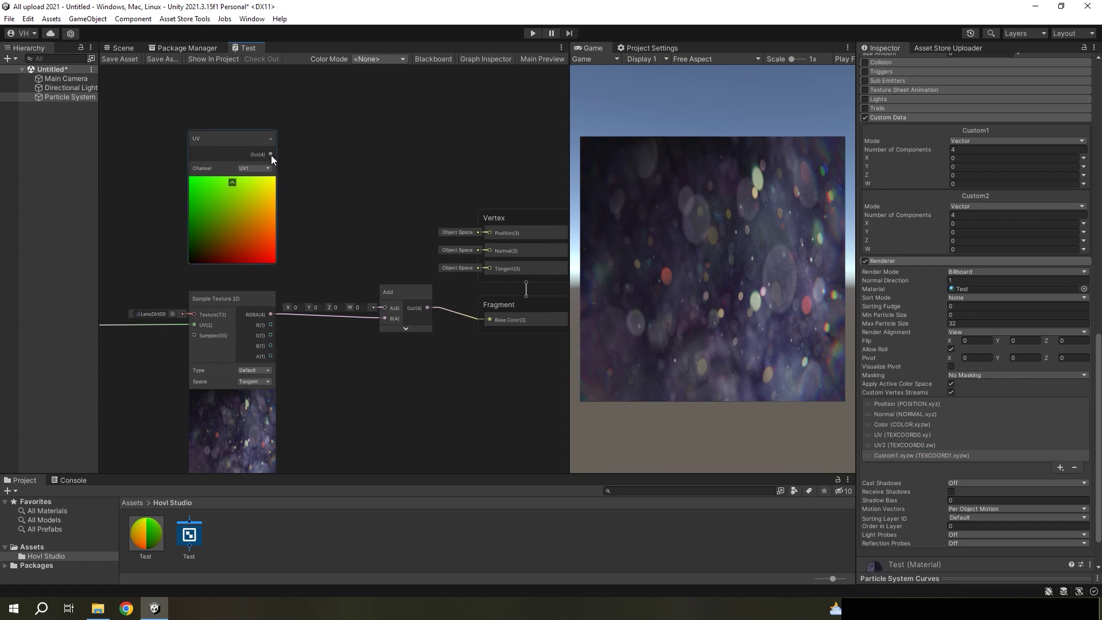
pyautogui.moveTo(271, 154); pyautogui.dragTo(389, 308)
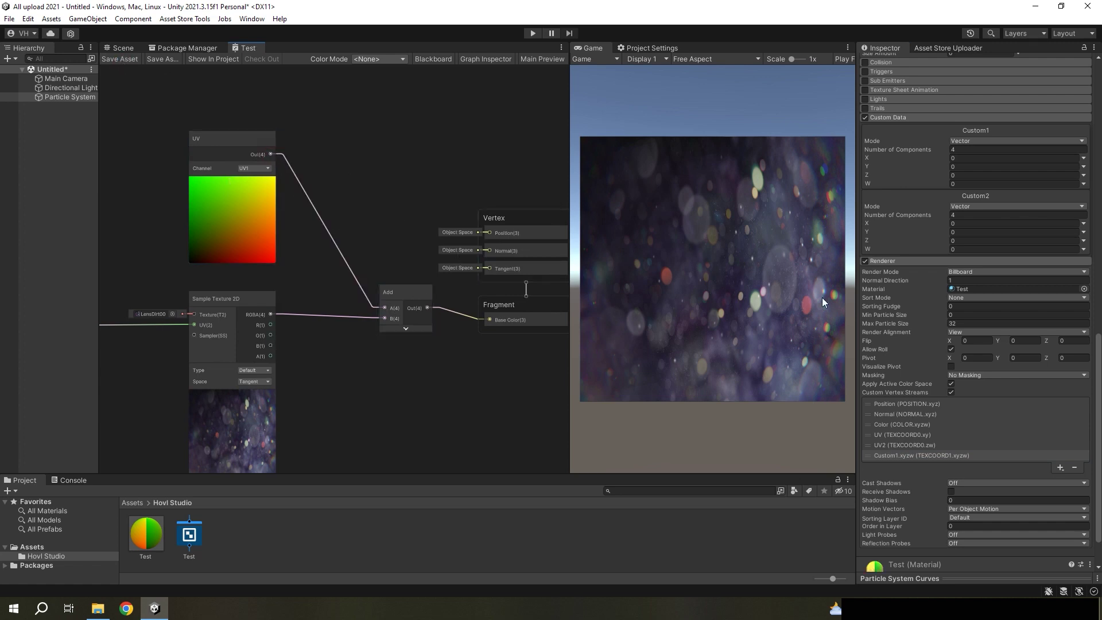
# Set the Custom1 vector's X to 0.66 and Z to 0
pyautogui.scroll(3, 944, 296)
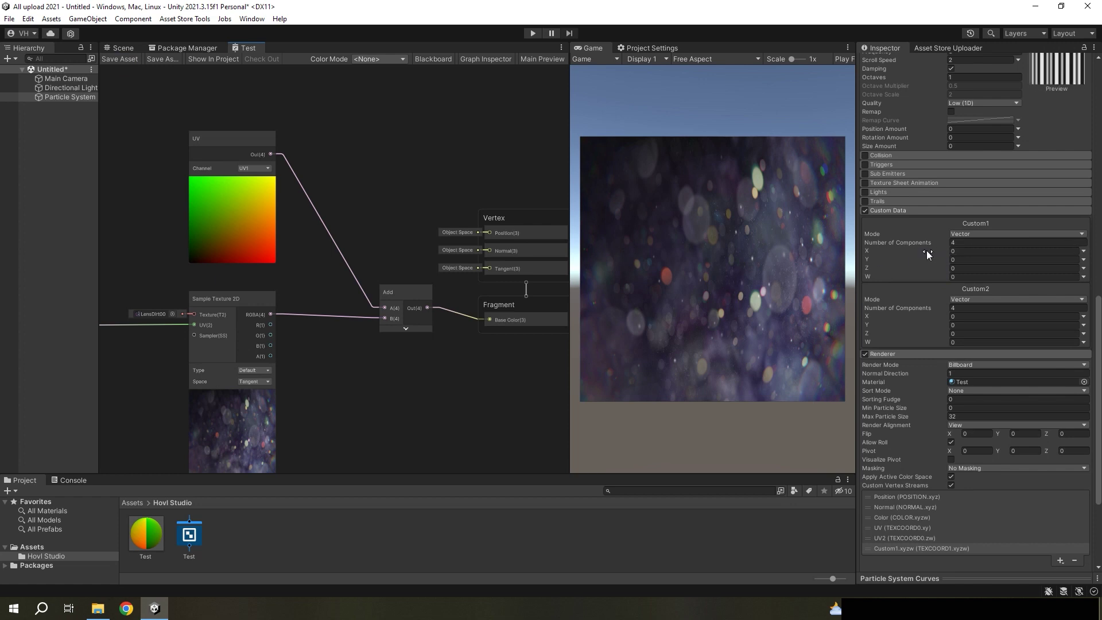
pyautogui.scroll(-3, 997, 432)
pyautogui.scroll(-1, 926, 421)
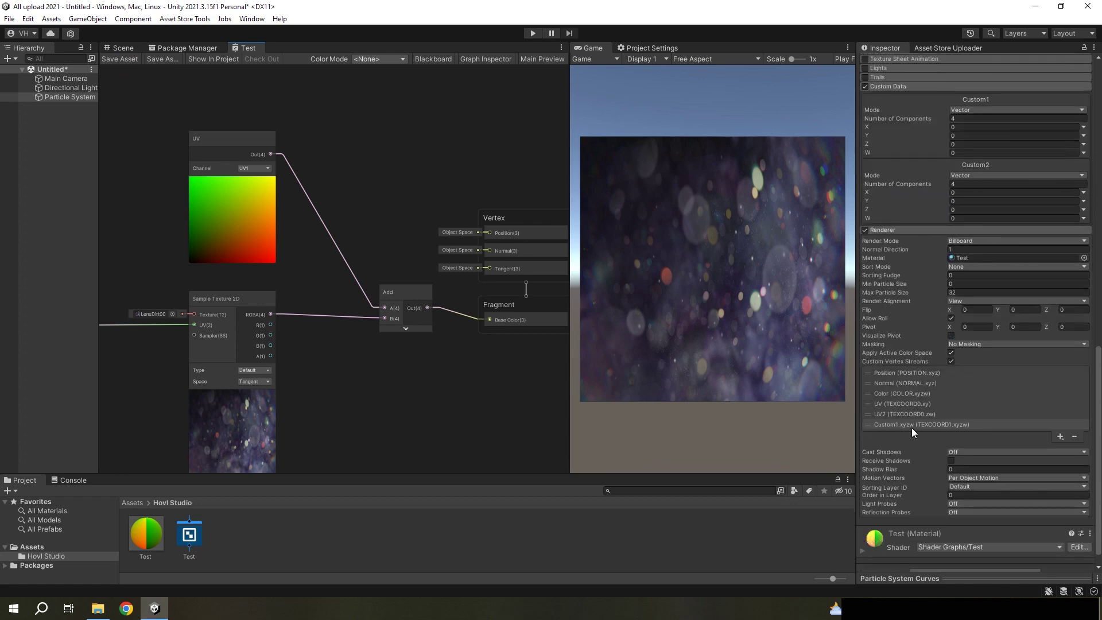
pyautogui.scroll(4, 934, 442)
pyautogui.click(953, 252)
pyautogui.write('.23')
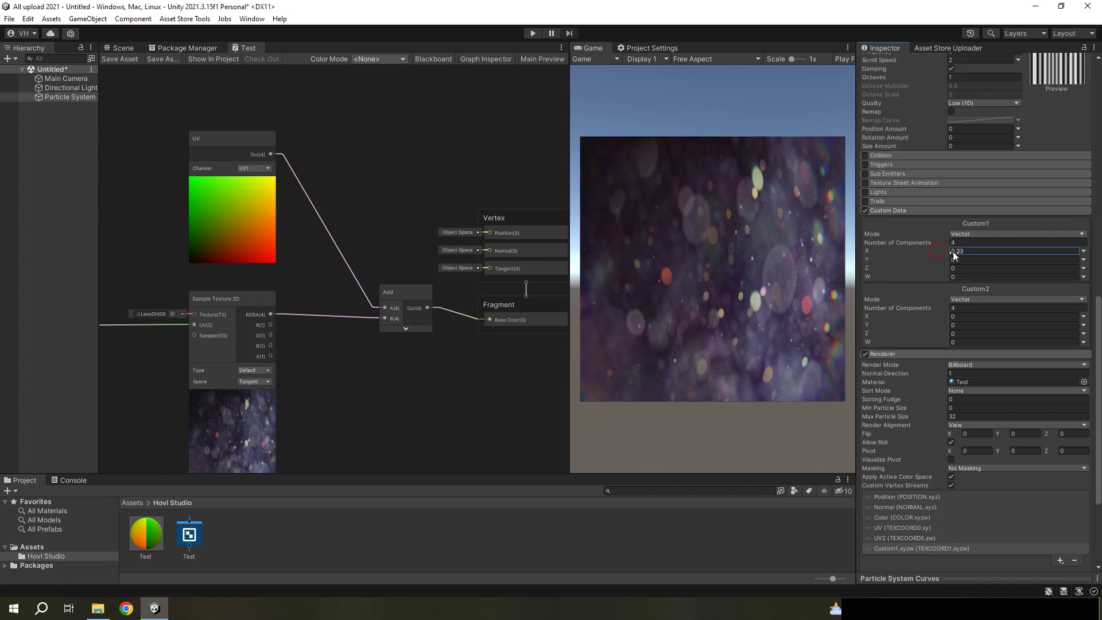
pyautogui.write('0.66')
pyautogui.moveTo(945, 260)
pyautogui.mouseDown()
pyautogui.moveTo(960, 260)
pyautogui.moveTo(959, 276)
pyautogui.mouseUp()
pyautogui.write('0')
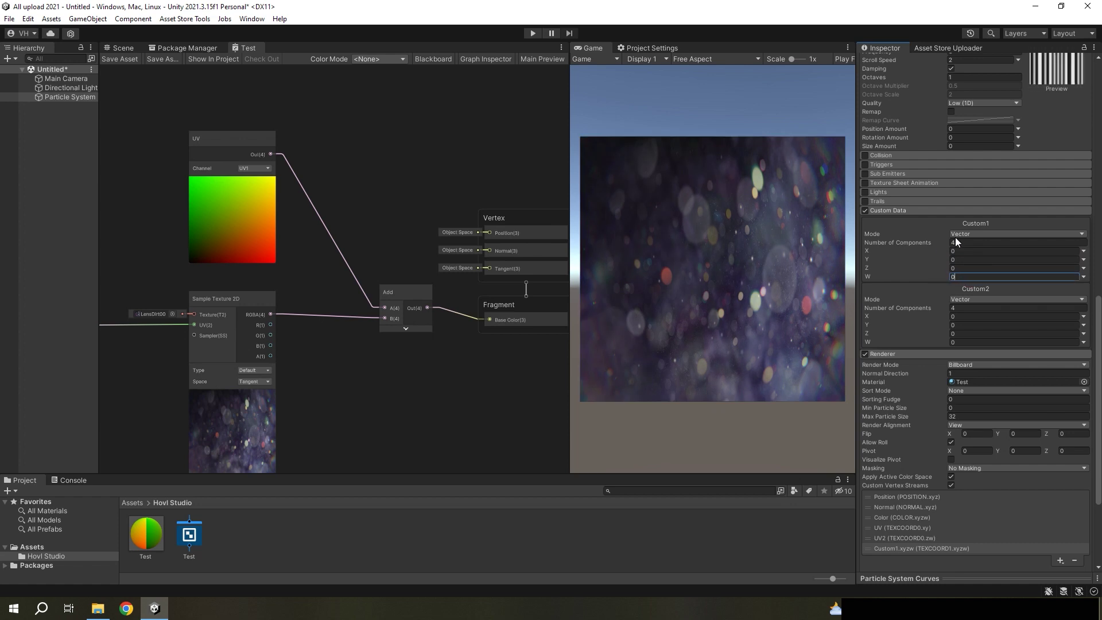
# Switch Custom1 to Color mode and try pink and purple tints in the HDR picker
pyautogui.click(962, 233)
pyautogui.click(971, 270)
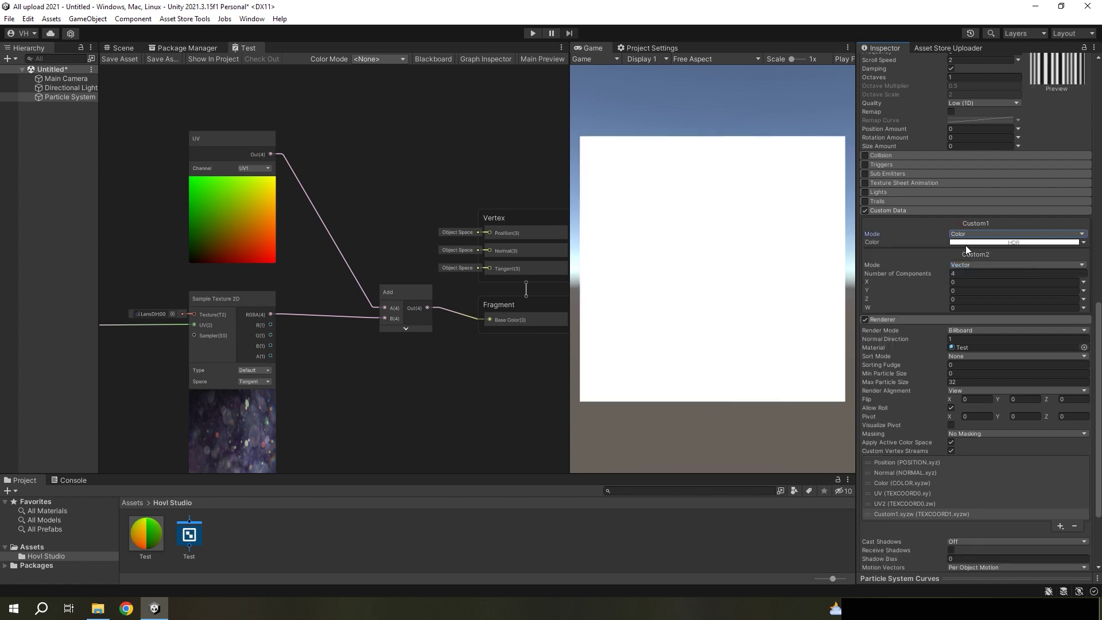
pyautogui.click(965, 242)
pyautogui.moveTo(1018, 326); pyautogui.dragTo(1032, 324)
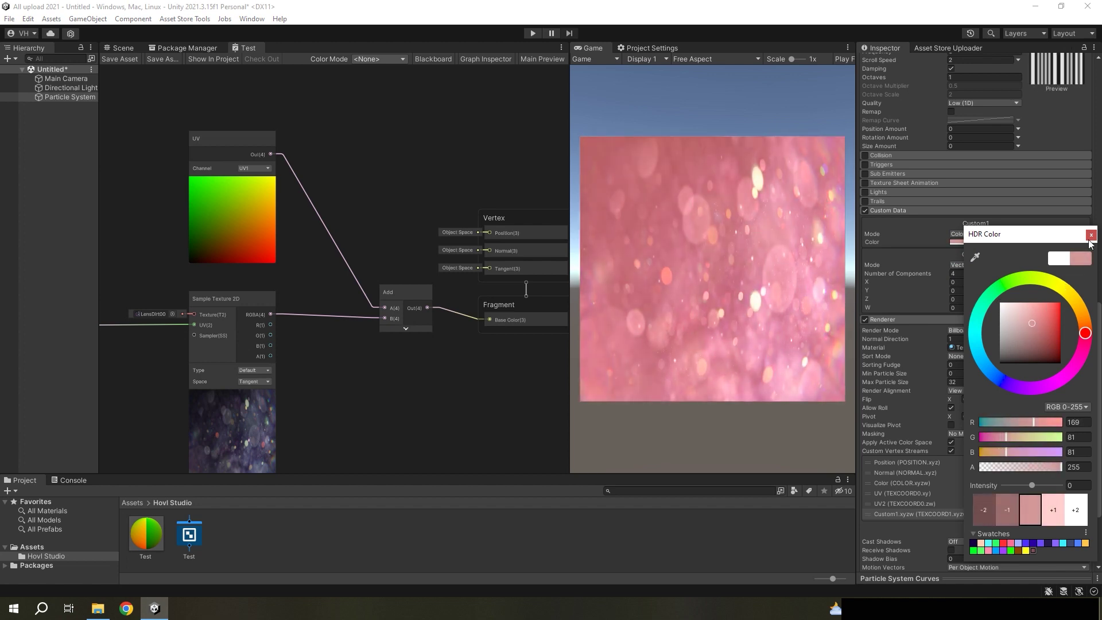
pyautogui.click(1090, 238)
pyautogui.click(957, 242)
pyautogui.moveTo(1085, 333)
pyautogui.mouseDown()
pyautogui.moveTo(1015, 385)
pyautogui.moveTo(1019, 279)
pyautogui.moveTo(988, 296)
pyautogui.moveTo(1085, 326)
pyautogui.moveTo(974, 392)
pyautogui.mouseUp()
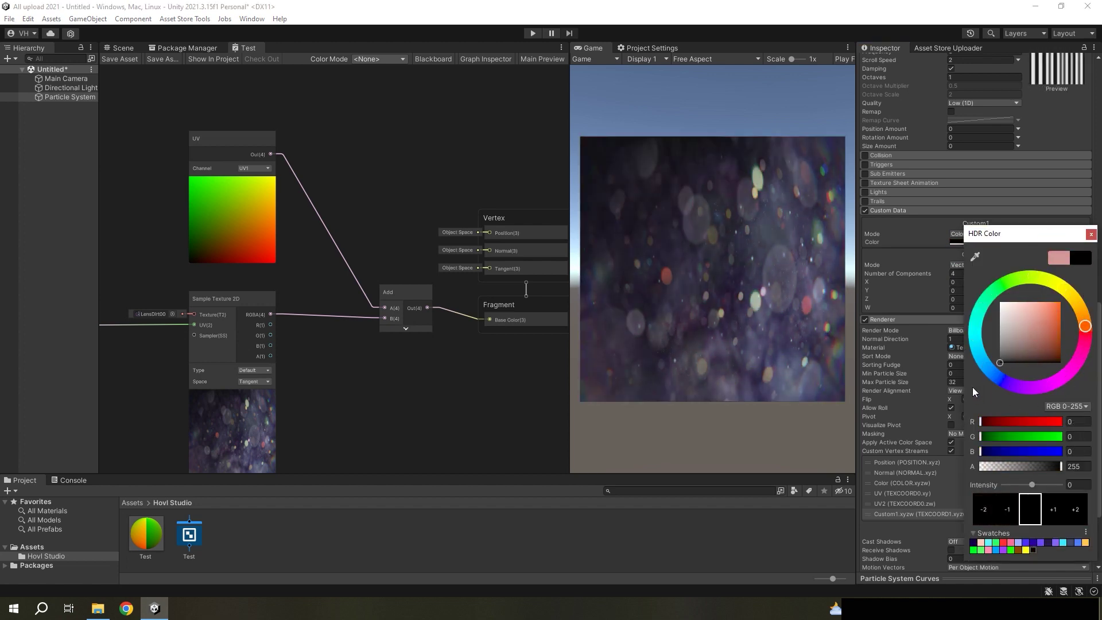
pyautogui.click(1091, 234)
pyautogui.rightClick(407, 129)
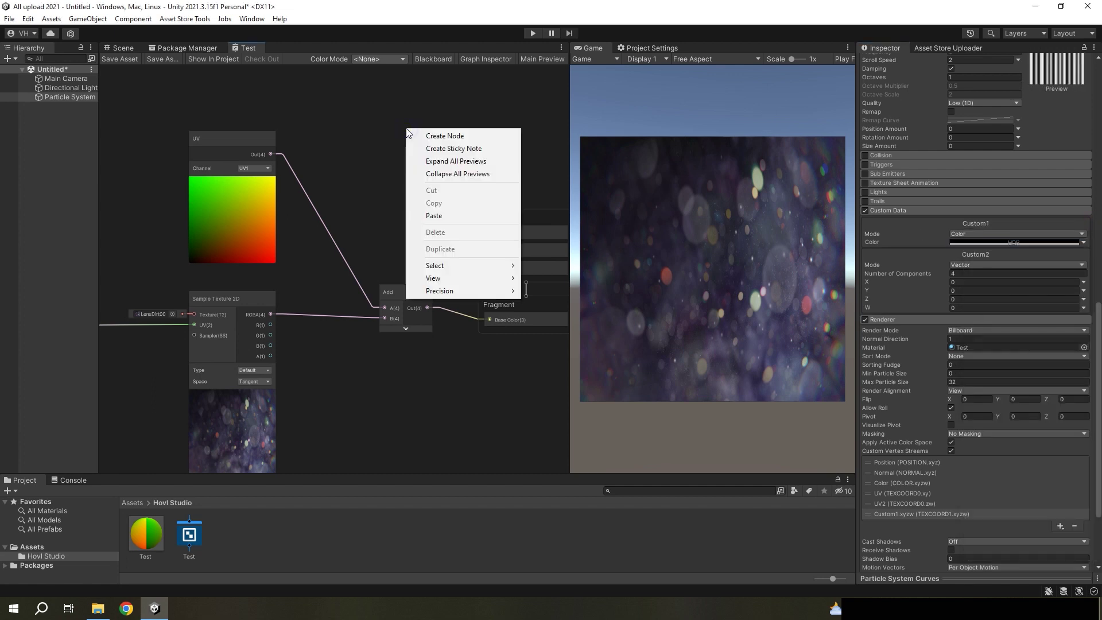
pyautogui.click(408, 134)
pyautogui.write('v')
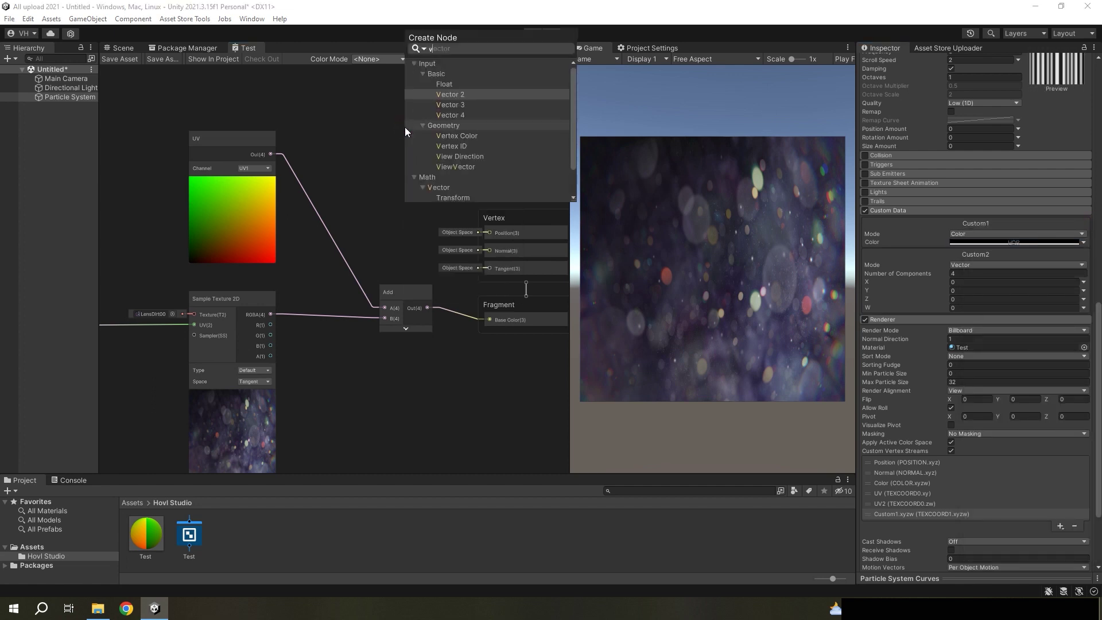
pyautogui.write('rtex c')
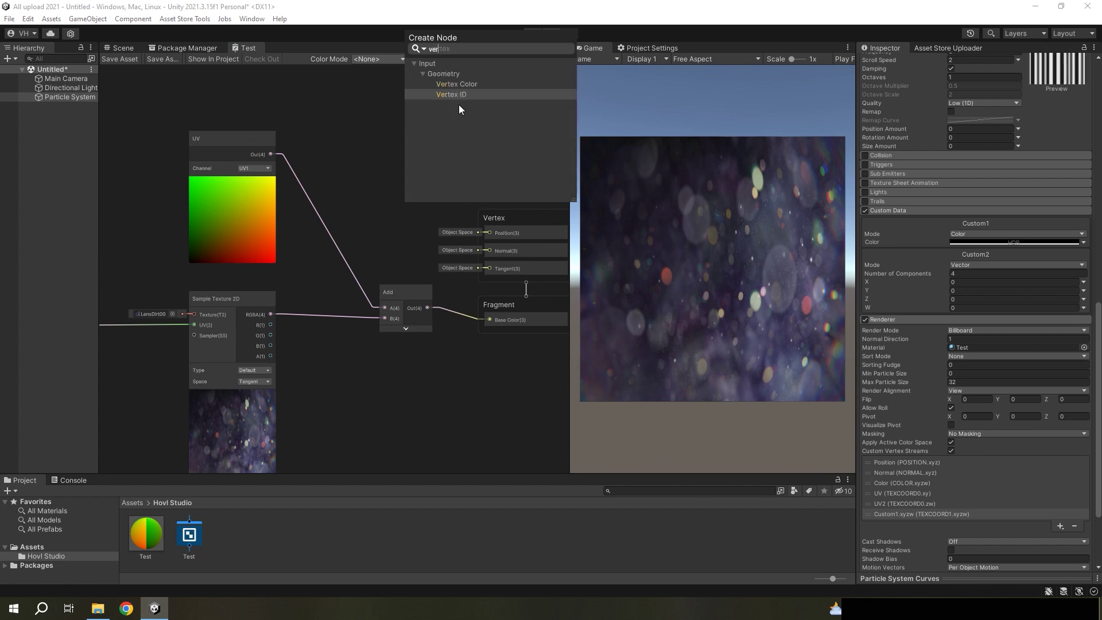
pyautogui.click(460, 91)
pyautogui.moveTo(406, 156); pyautogui.dragTo(390, 108)
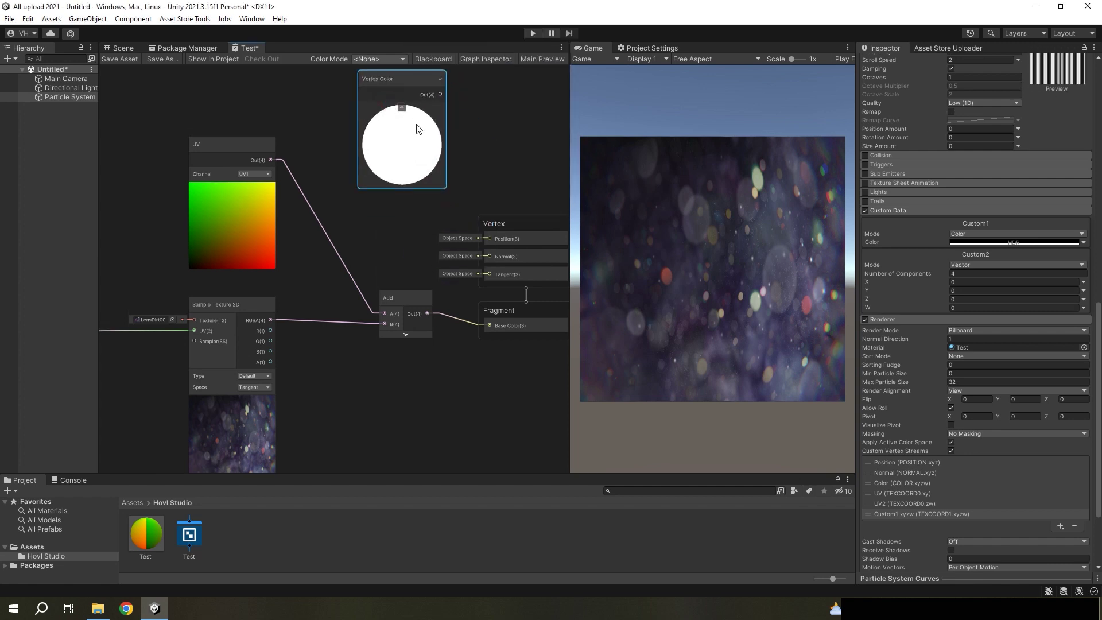
pyautogui.hotkey('ctrl', 'z')
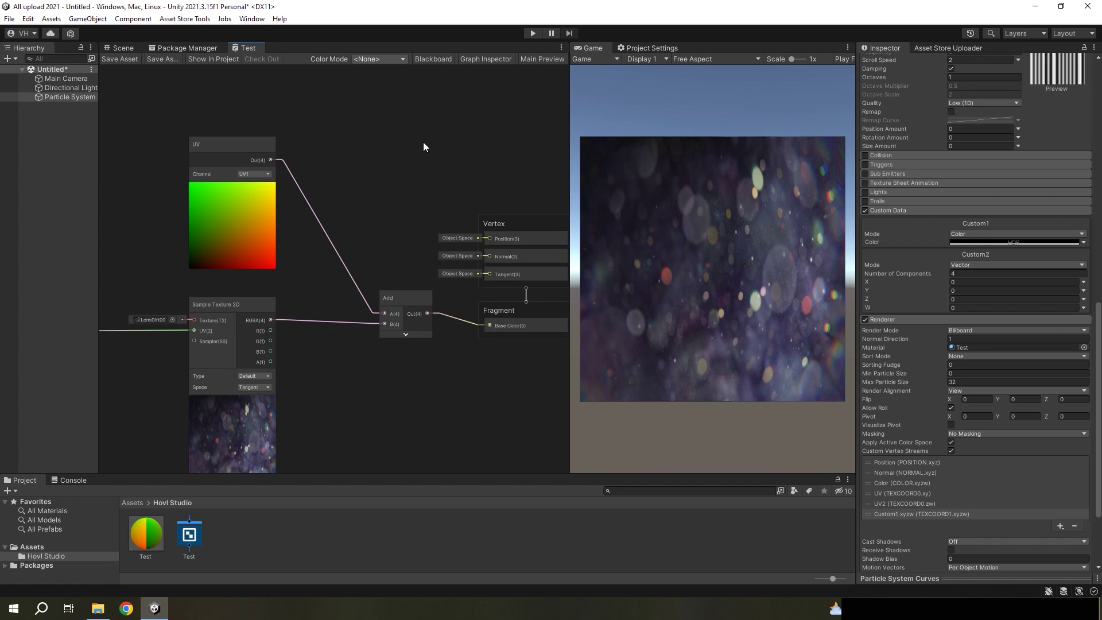
pyautogui.scroll(-3, 1035, 315)
pyautogui.scroll(-2, 1034, 315)
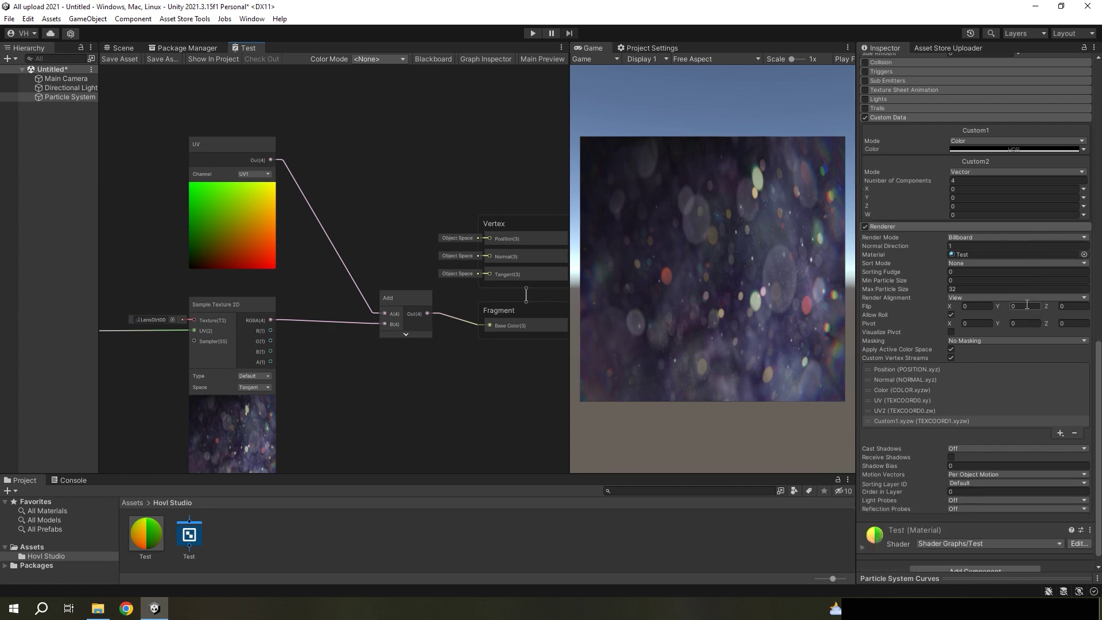
pyautogui.scroll(-1, 1035, 328)
pyautogui.scroll(-1, 386, 438)
# Add a UV node set to channel UV2 below the texture sampler
pyautogui.moveTo(309, 469); pyautogui.dragTo(409, 284, button='middle')
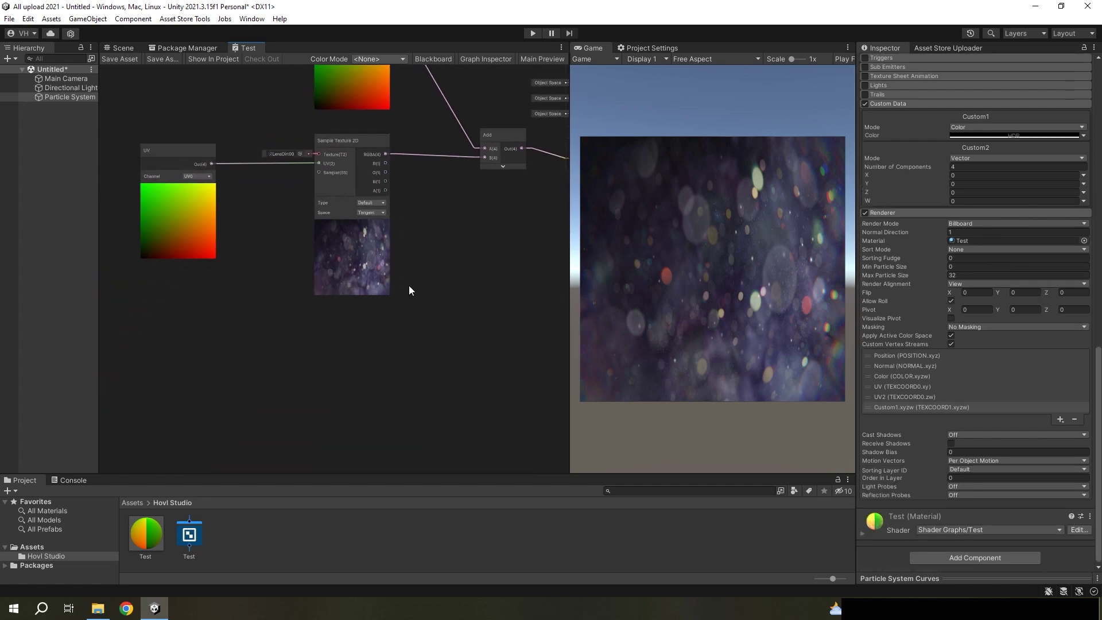
pyautogui.scroll(2, 346, 329)
pyautogui.rightClick(347, 340)
pyautogui.click(336, 336)
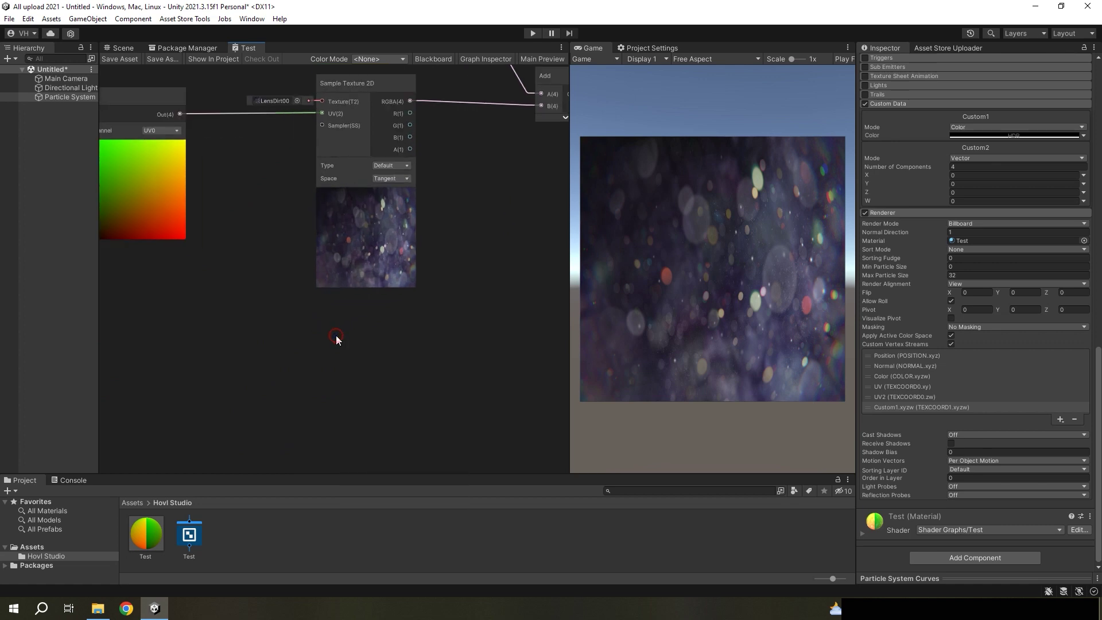
pyautogui.press('space')
pyautogui.write('vu')
pyautogui.press('BackSpace')
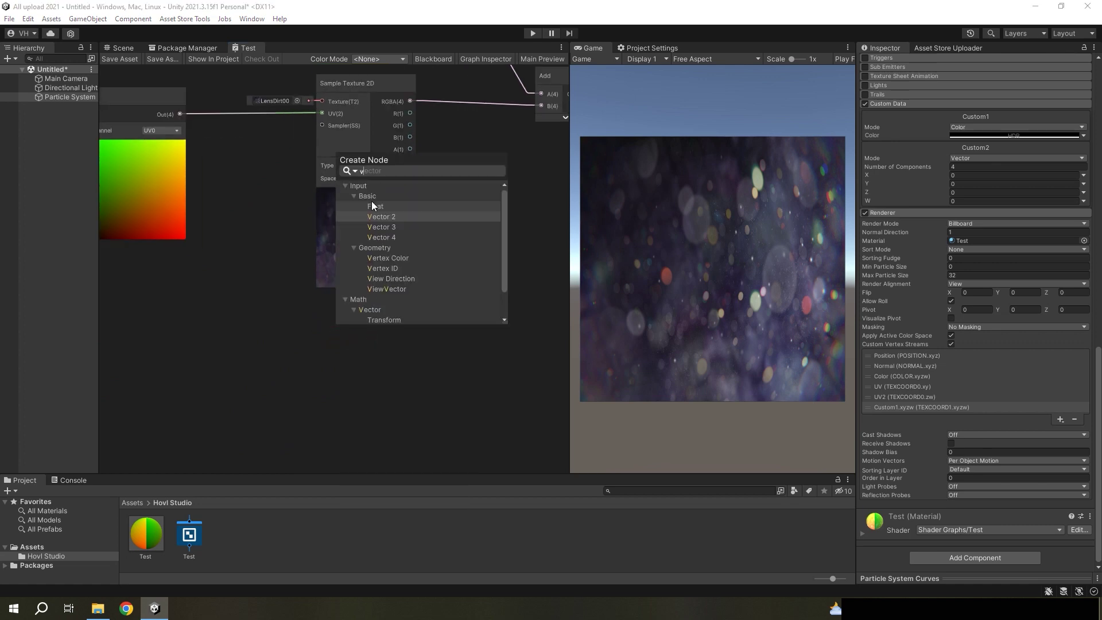
pyautogui.press('BackSpace')
pyautogui.write('uv')
pyautogui.click(383, 206)
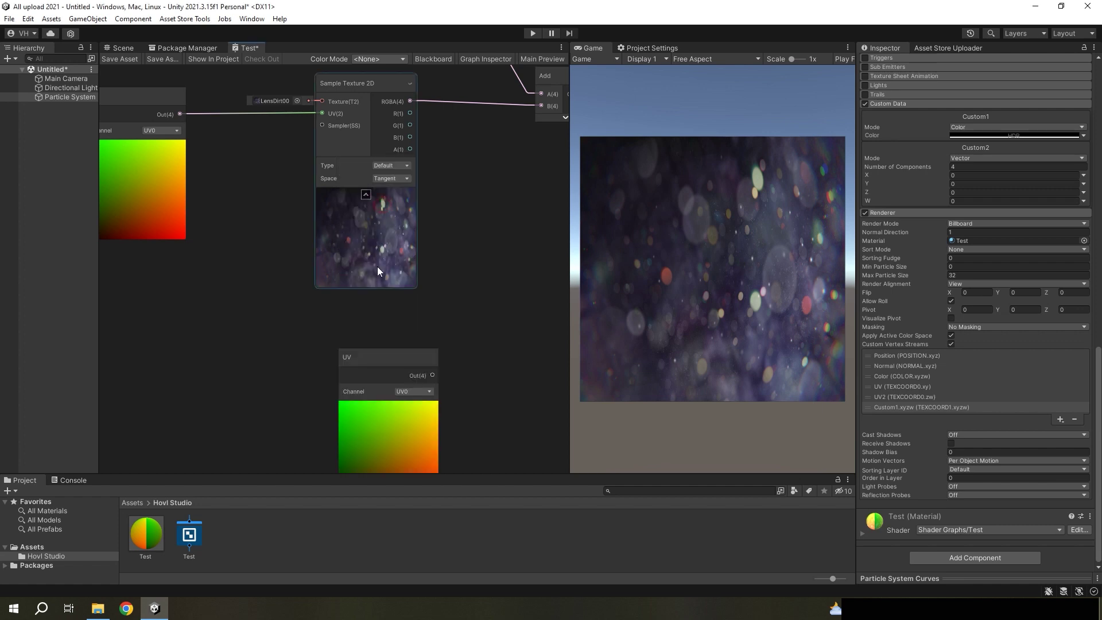
pyautogui.click(413, 391)
pyautogui.click(420, 429)
pyautogui.moveTo(391, 362); pyautogui.dragTo(368, 325)
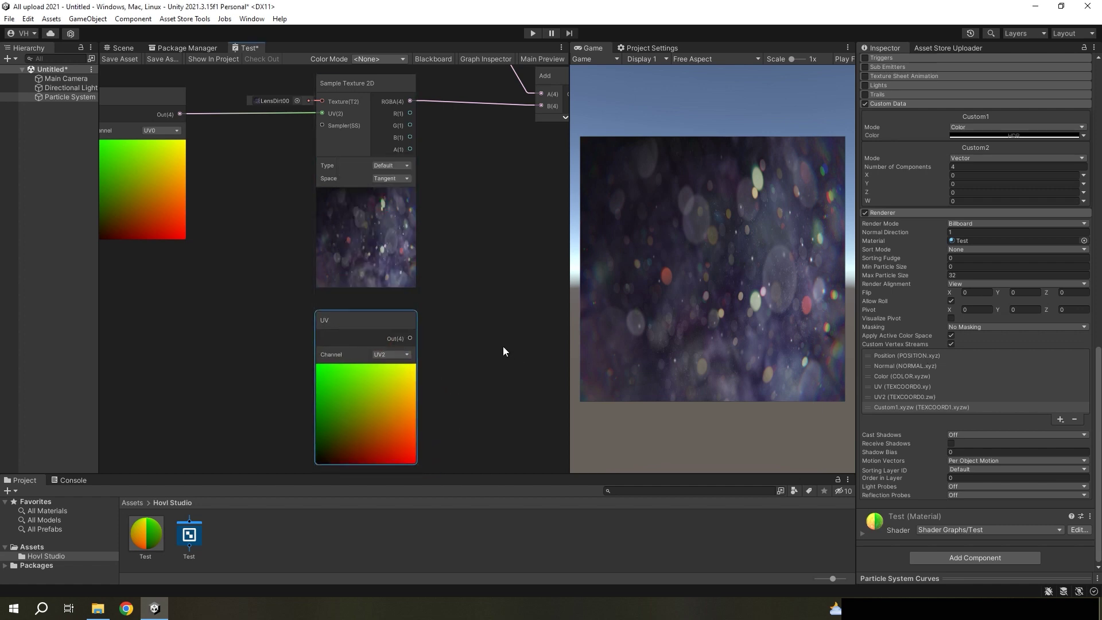
# Add a Split node fed by the UV node's output
pyautogui.moveTo(503, 346); pyautogui.dragTo(393, 325, button='middle')
pyautogui.press('space')
pyautogui.write('s')
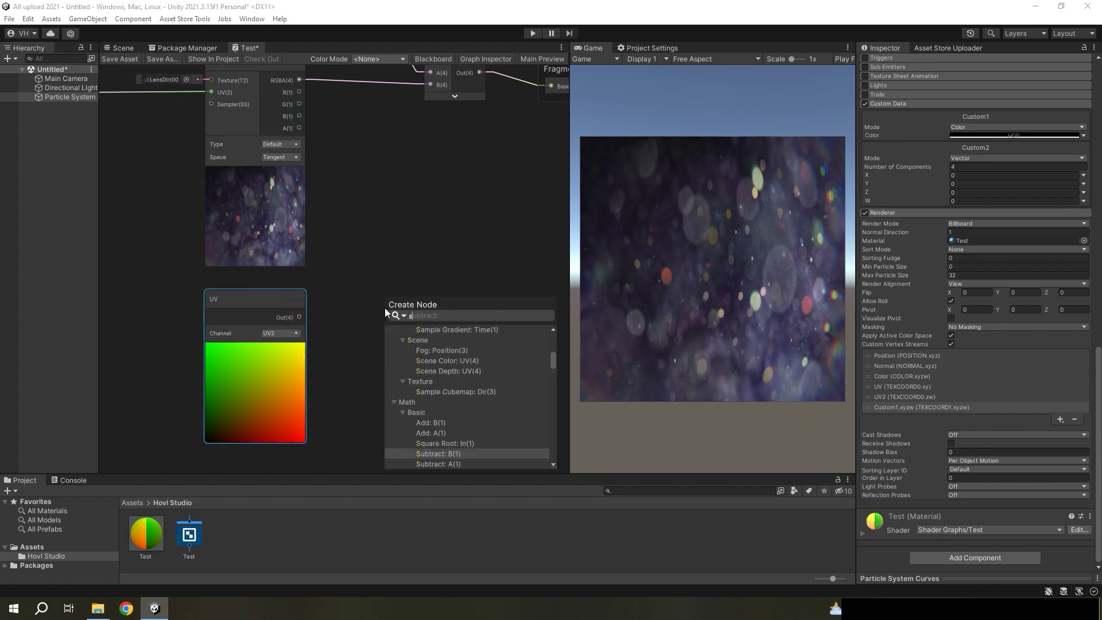
pyautogui.write('plit')
pyautogui.click(433, 333)
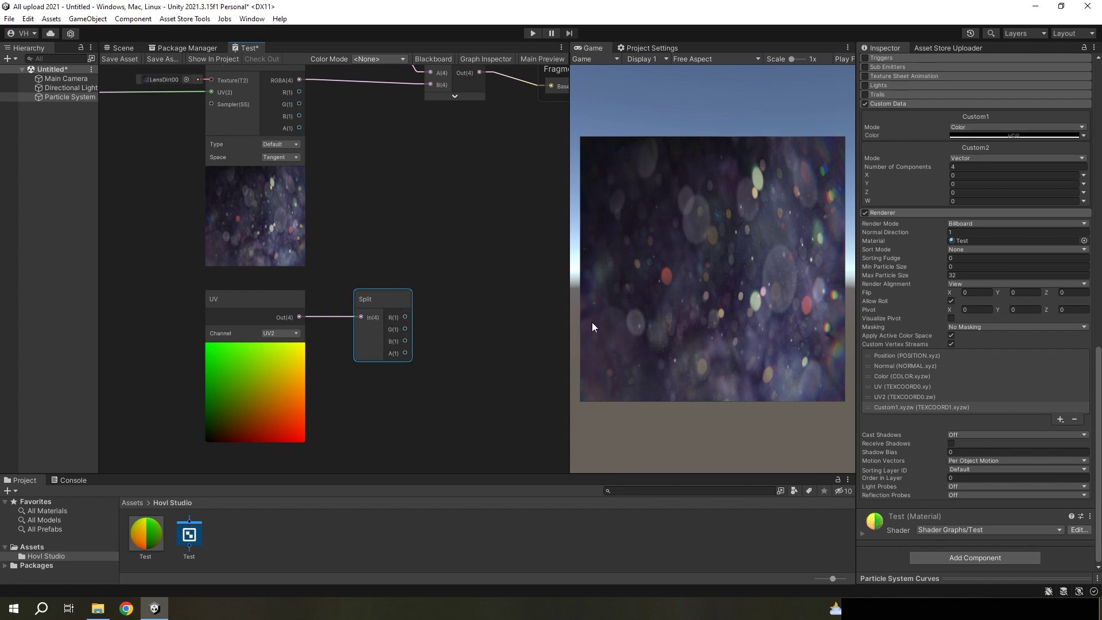
# Add a UV3 (TEXCOORD2.xy) custom vertex stream to the particle renderer
pyautogui.click(1060, 423)
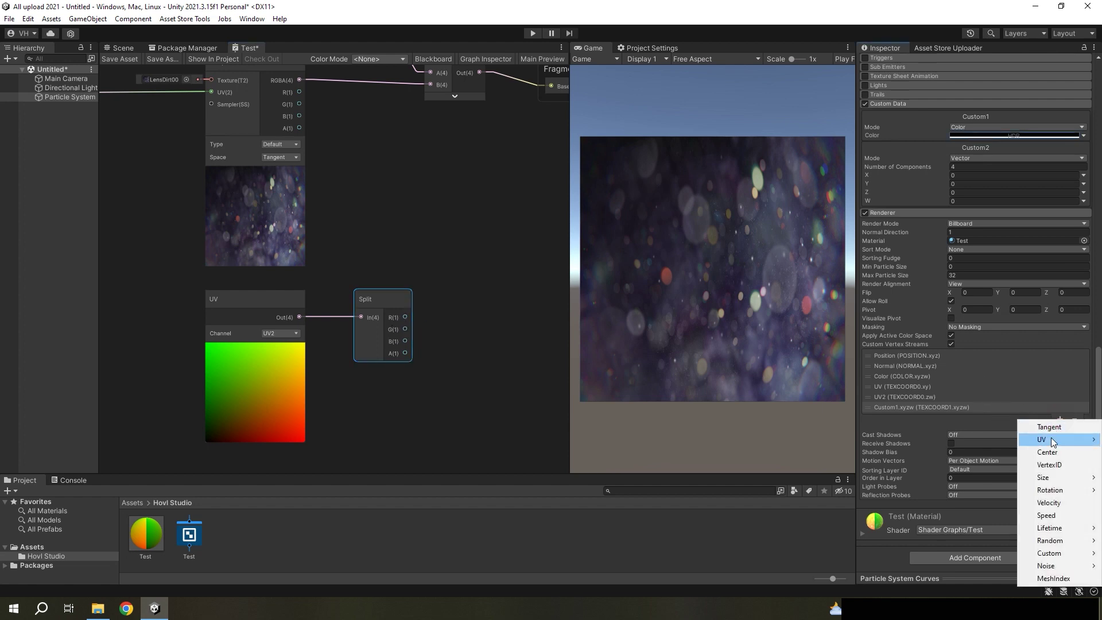
pyautogui.moveTo(1052, 438)
pyautogui.click(985, 439)
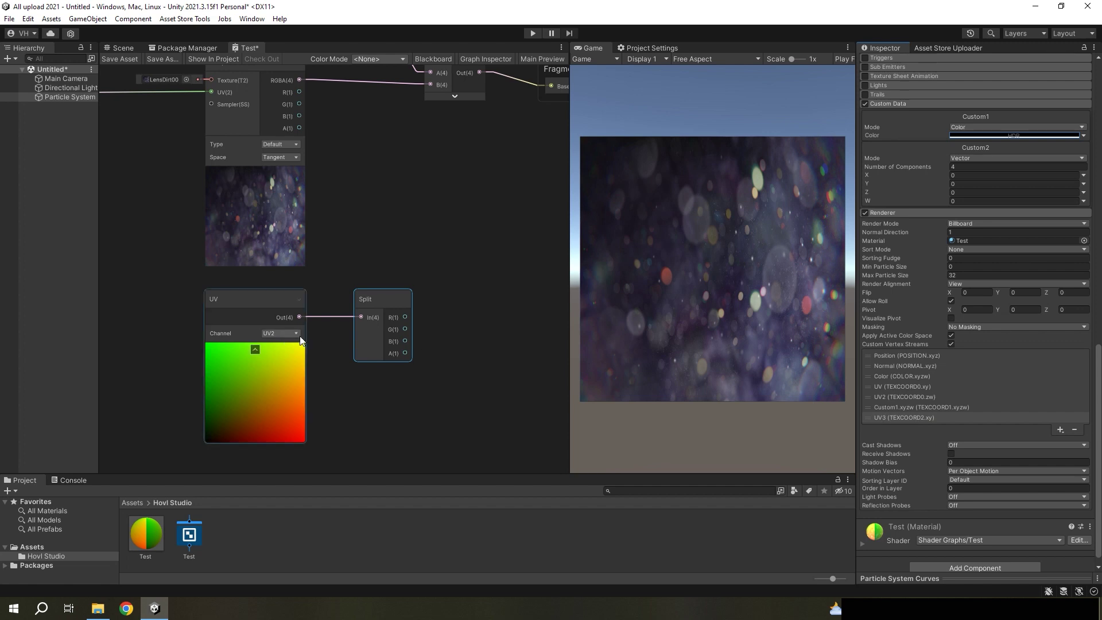
# Create a Multiply node from Add's output and wire Split's B into its B input
pyautogui.moveTo(421, 319); pyautogui.dragTo(332, 397, button='middle')
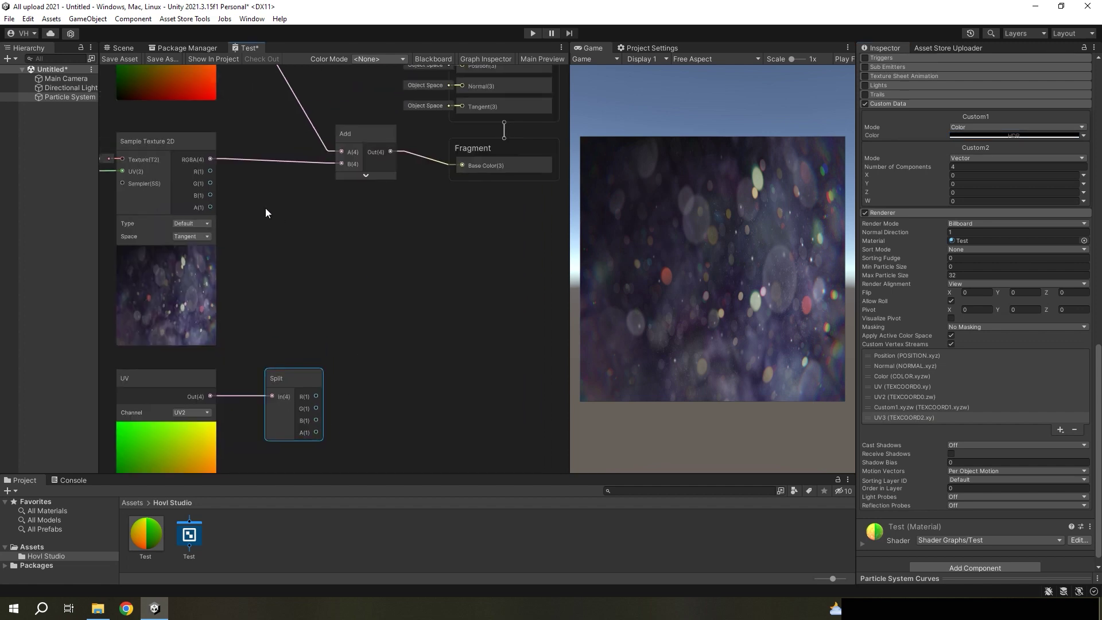
pyautogui.moveTo(391, 151); pyautogui.dragTo(446, 318)
pyautogui.write('mu')
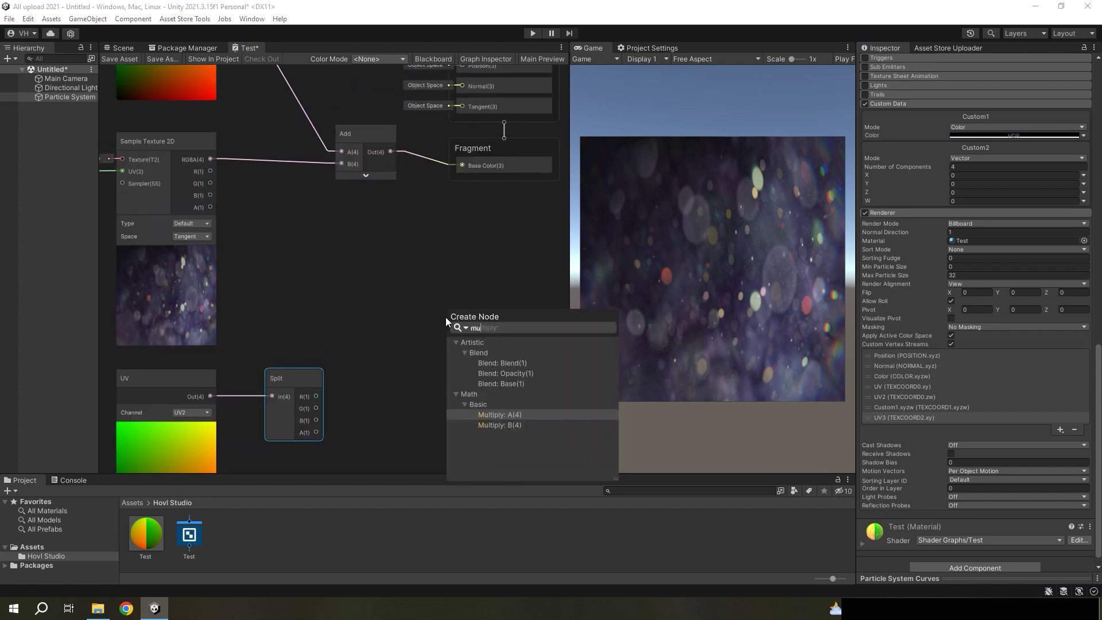
pyautogui.click(498, 415)
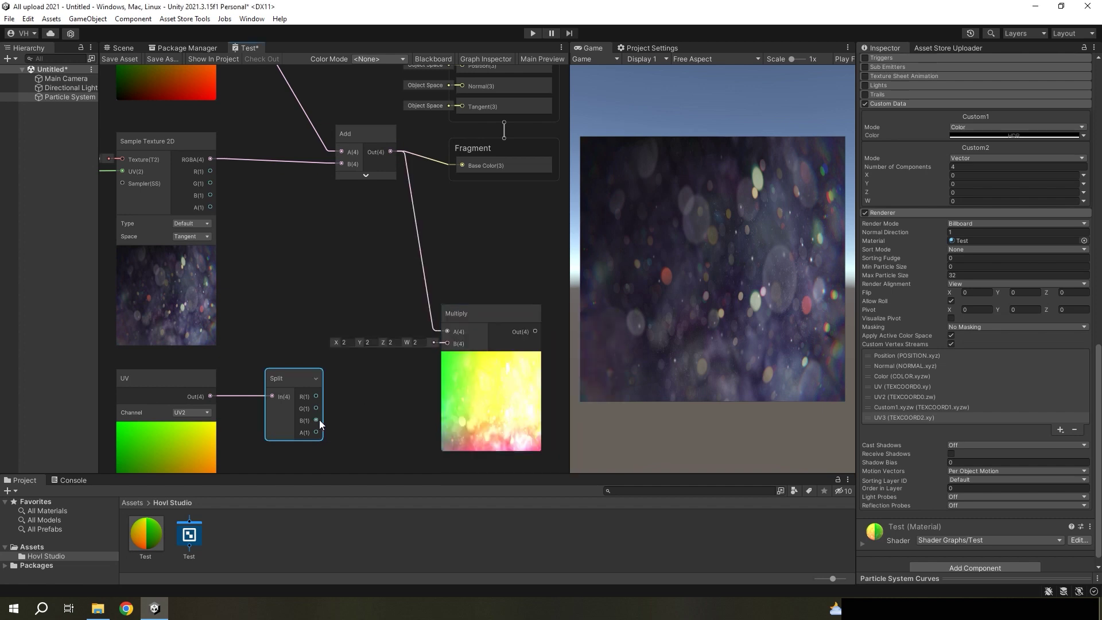
pyautogui.moveTo(316, 421); pyautogui.dragTo(458, 337)
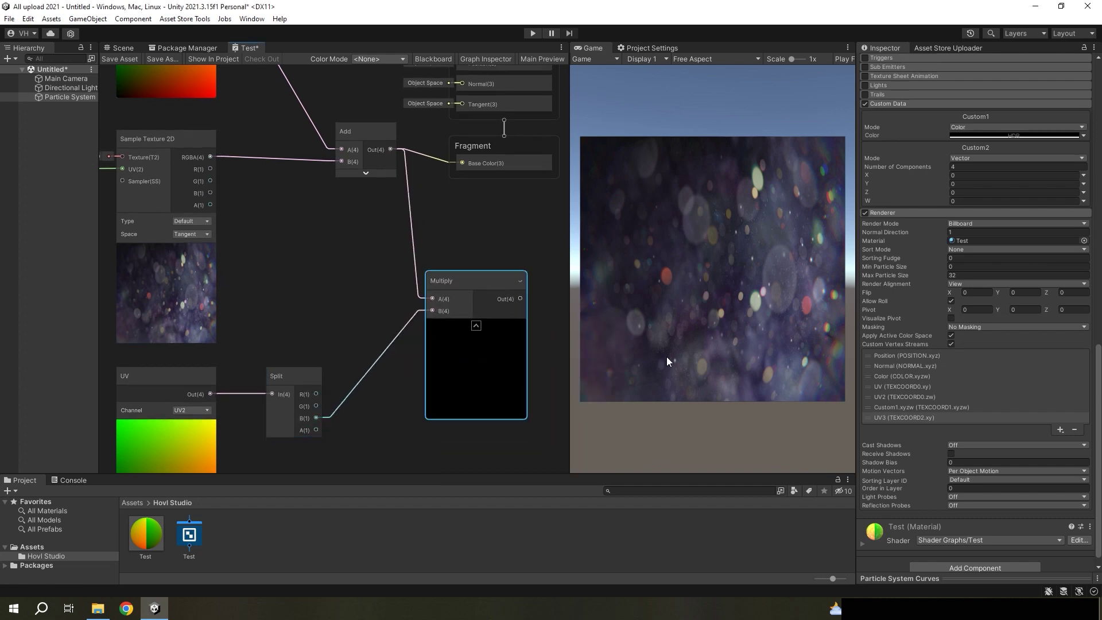
# Add a Custom2.xy vertex stream and raise Custom2 X to 0.51
pyautogui.click(1062, 430)
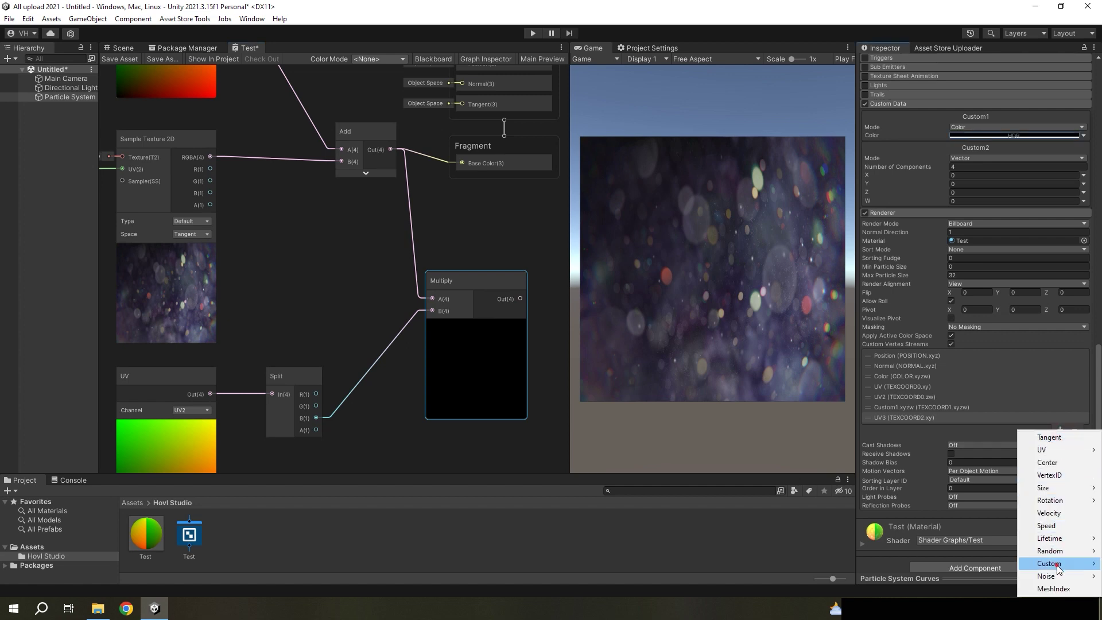
pyautogui.moveTo(1059, 568)
pyautogui.click(981, 540)
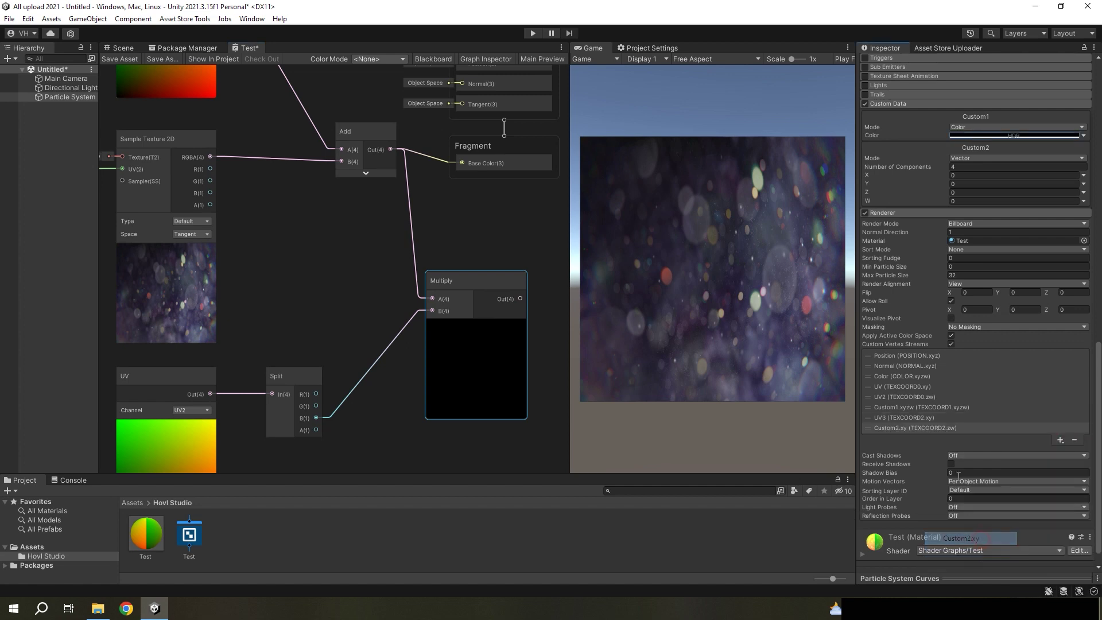
pyautogui.scroll(2, 949, 425)
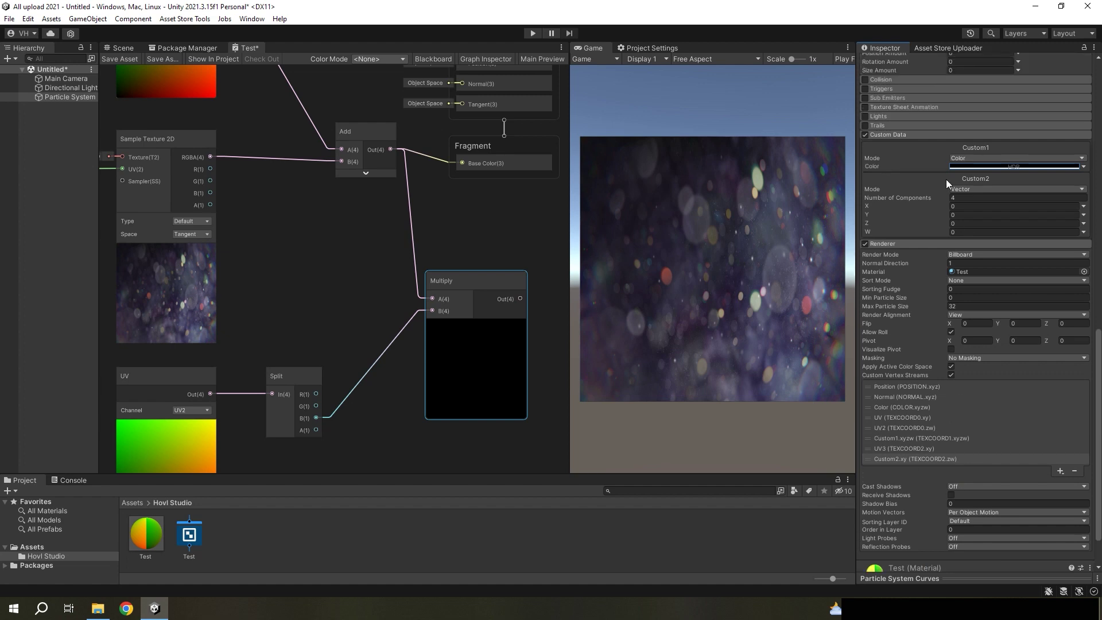
pyautogui.moveTo(946, 207); pyautogui.dragTo(970, 215)
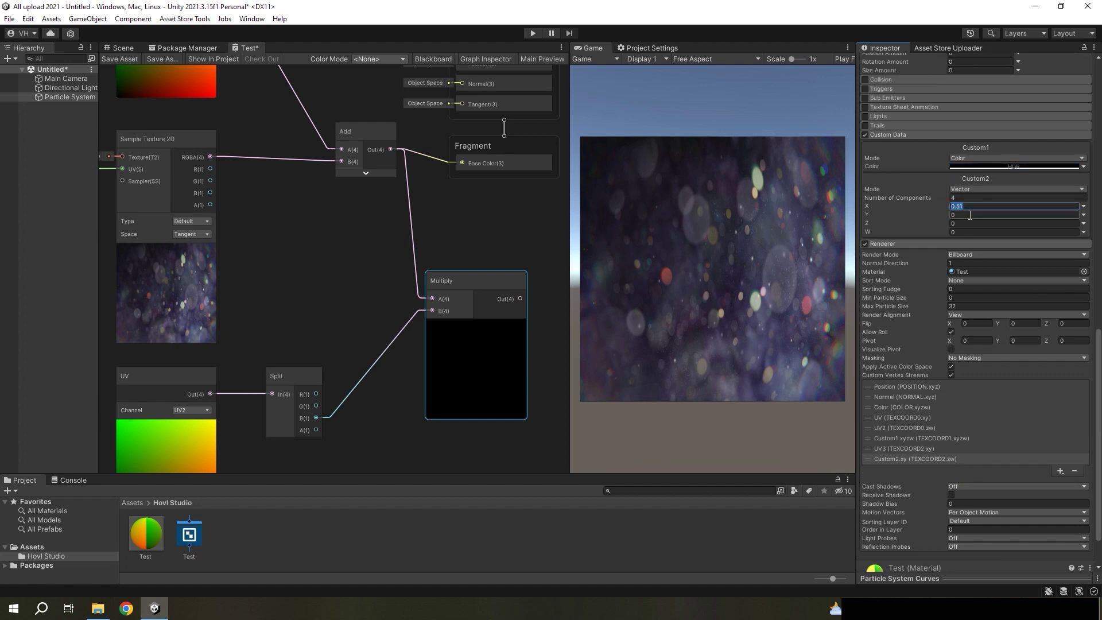
# Route the Multiply result into the fragment Base Color and save the graph
pyautogui.write('0')
pyautogui.press('Tab')
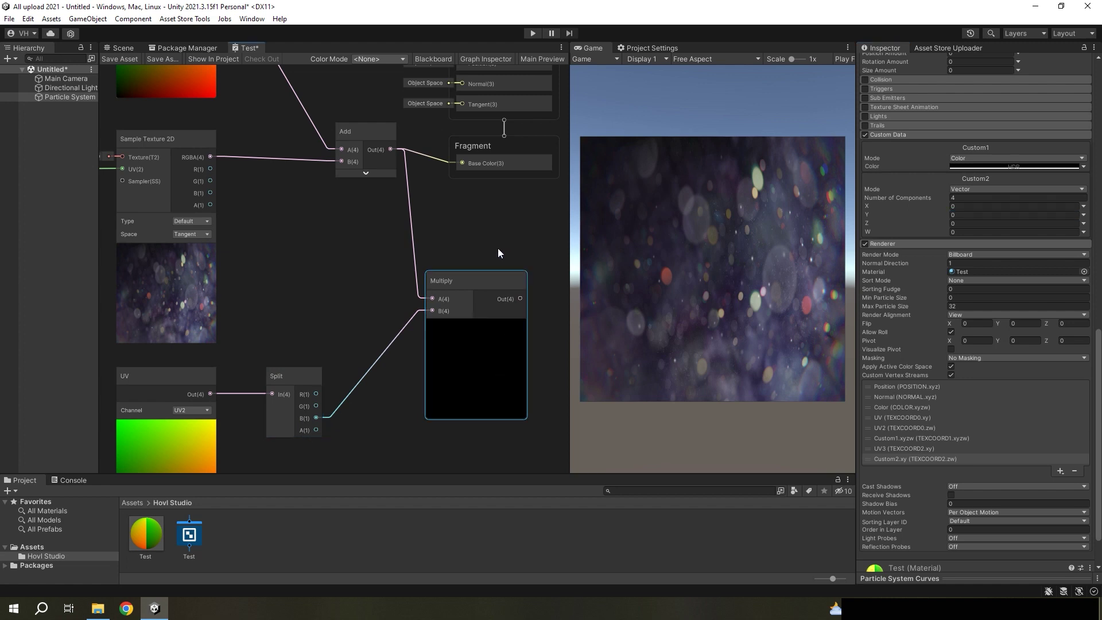
pyautogui.moveTo(498, 248); pyautogui.dragTo(412, 303, button='middle')
pyautogui.moveTo(433, 354); pyautogui.dragTo(376, 219)
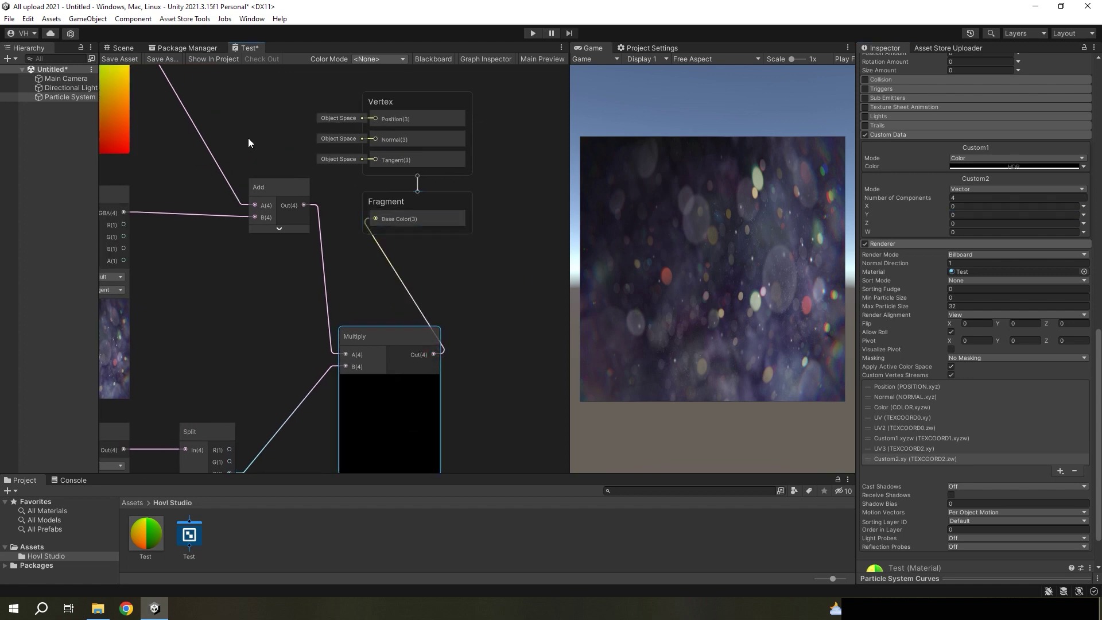
pyautogui.click(137, 60)
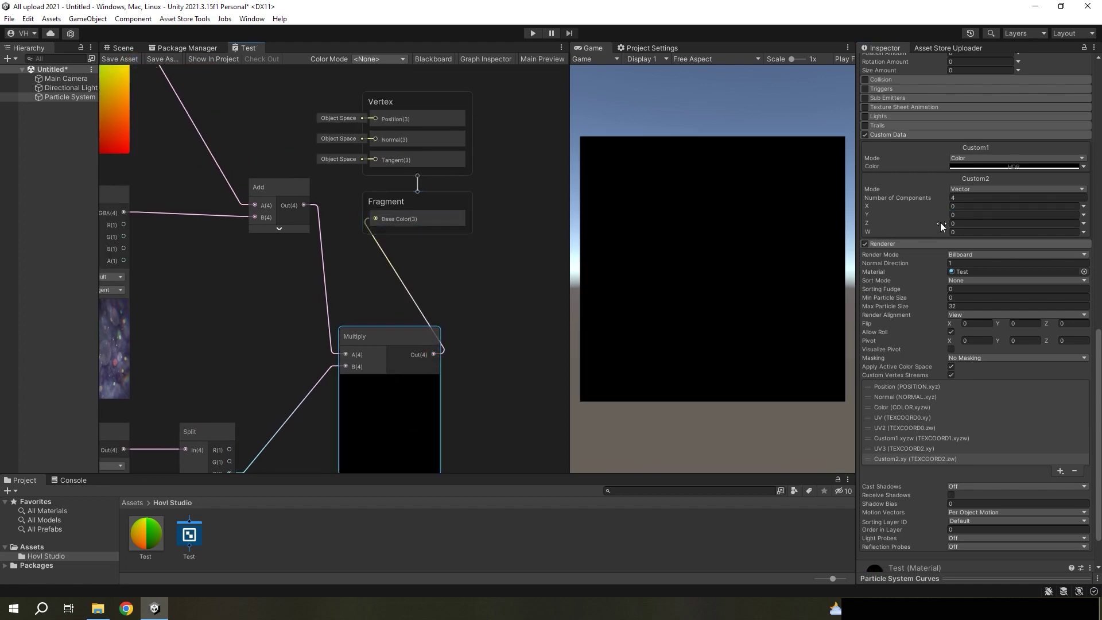
# Adjust Custom2 X to 2.35 and try 1.05 for Custom2 Y
pyautogui.click(953, 206)
pyautogui.write('0.99')
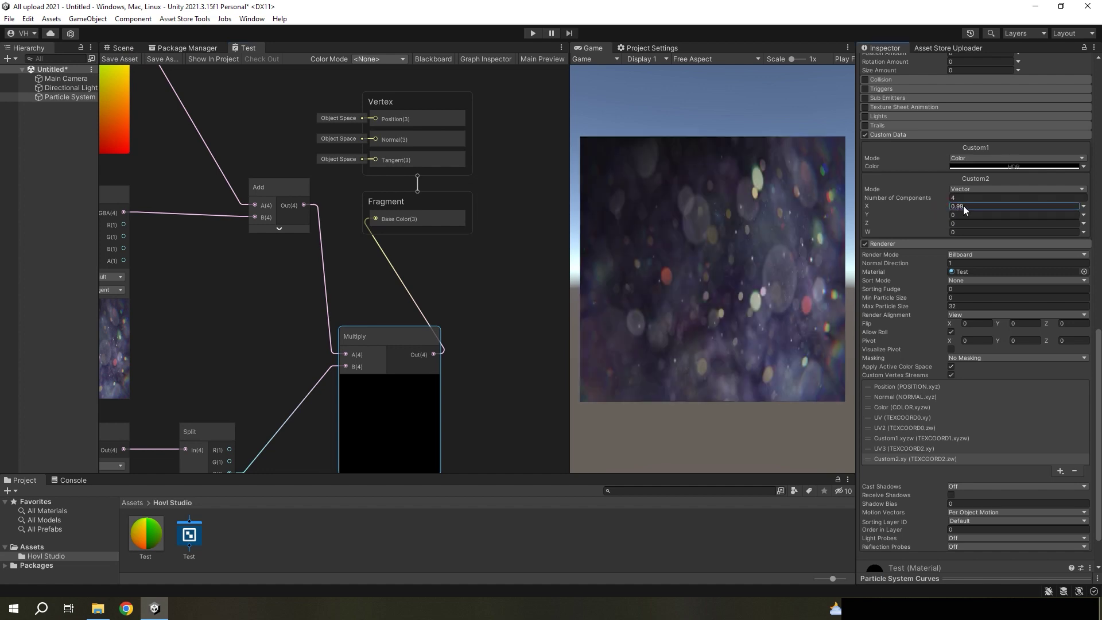
pyautogui.moveTo(964, 205)
pyautogui.mouseDown()
pyautogui.moveTo(948, 209)
pyautogui.moveTo(994, 203)
pyautogui.moveTo(945, 208)
pyautogui.moveTo(990, 208)
pyautogui.mouseUp()
pyautogui.write('2.35')
pyautogui.scroll(-1, 526, 294)
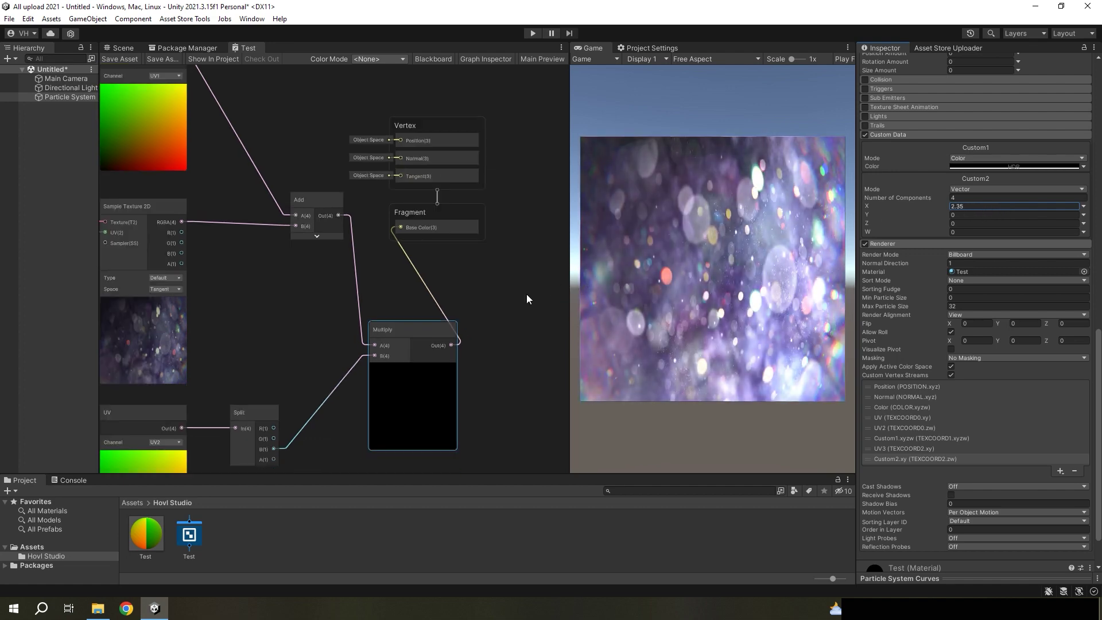
pyautogui.moveTo(526, 294); pyautogui.dragTo(497, 252, button='middle')
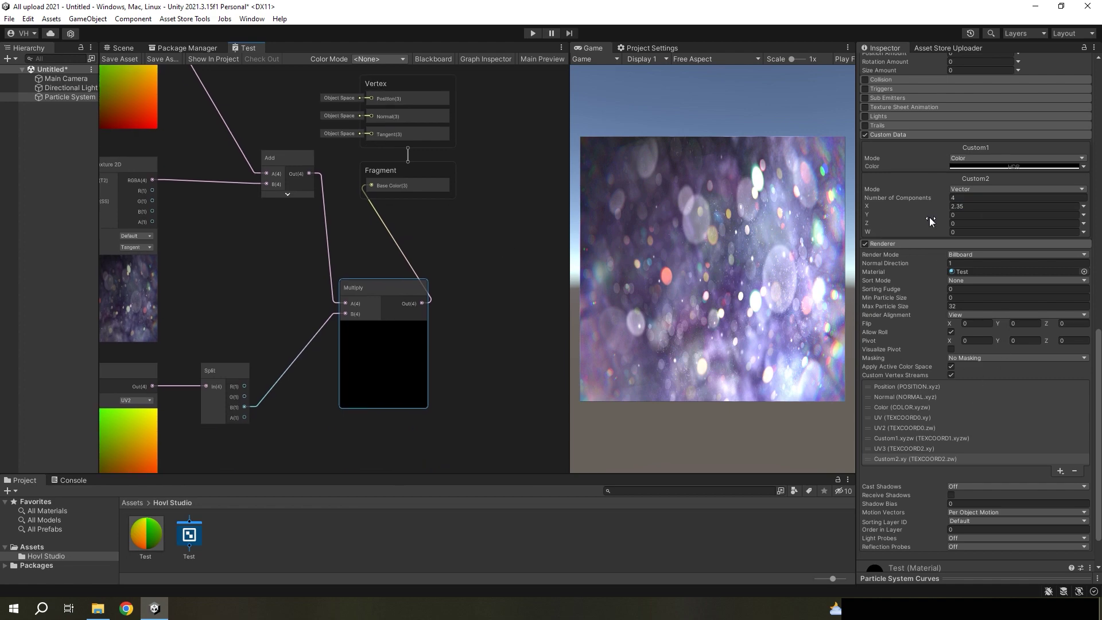
pyautogui.click(962, 216)
pyautogui.write('1.05')
pyautogui.press('Return')
# Feed Split's A channel into Multiply's B input and save the graph
pyautogui.write('0')
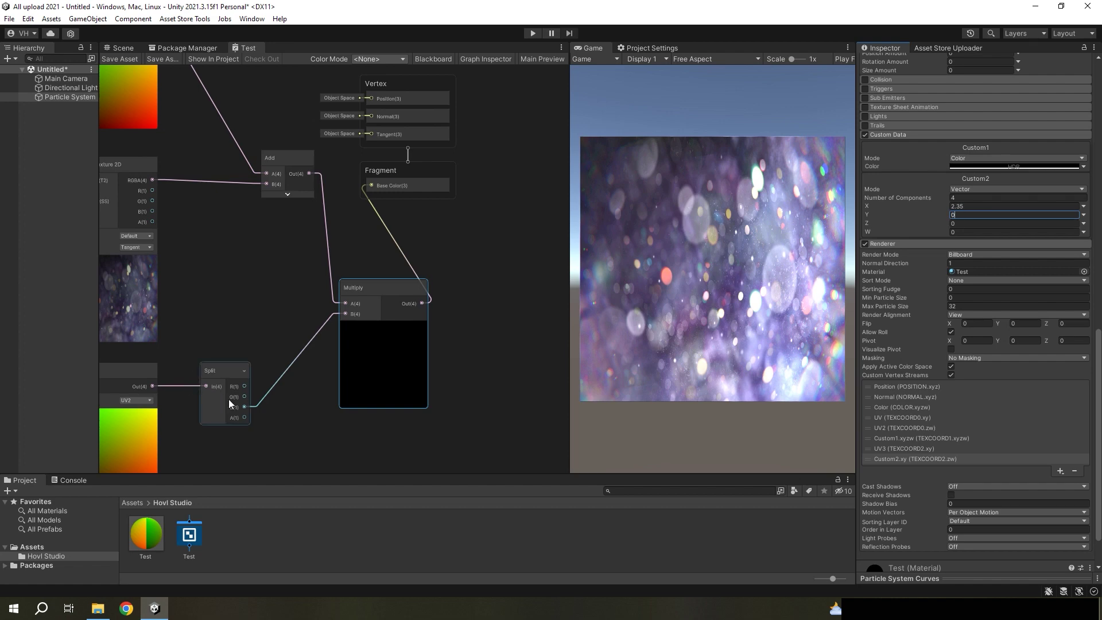
pyautogui.moveTo(248, 421); pyautogui.dragTo(285, 401)
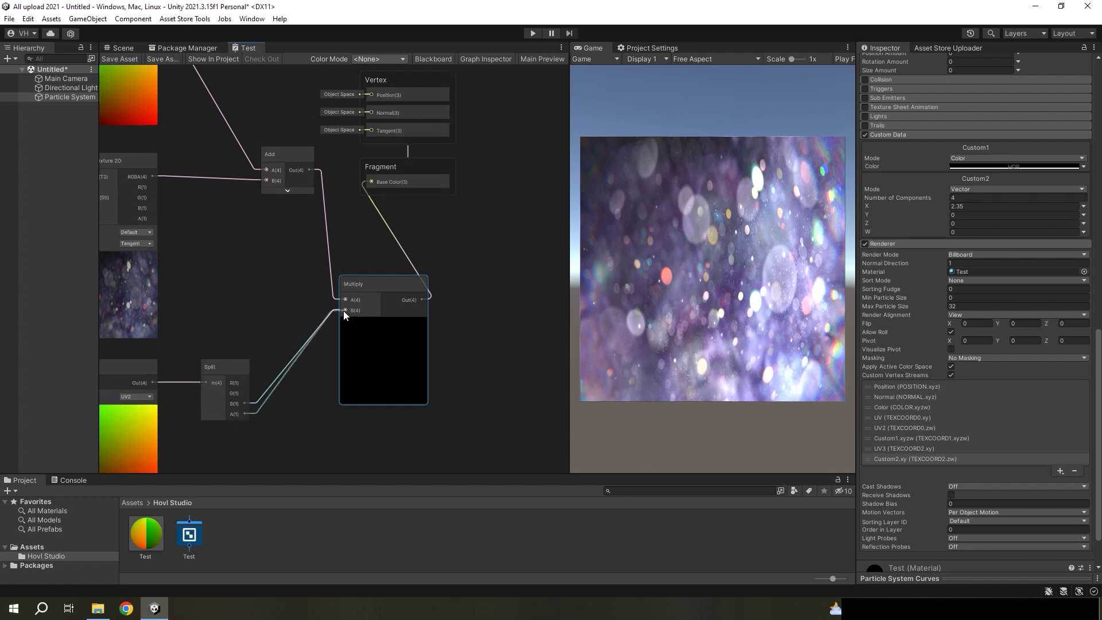
pyautogui.moveTo(318, 330); pyautogui.dragTo(346, 310)
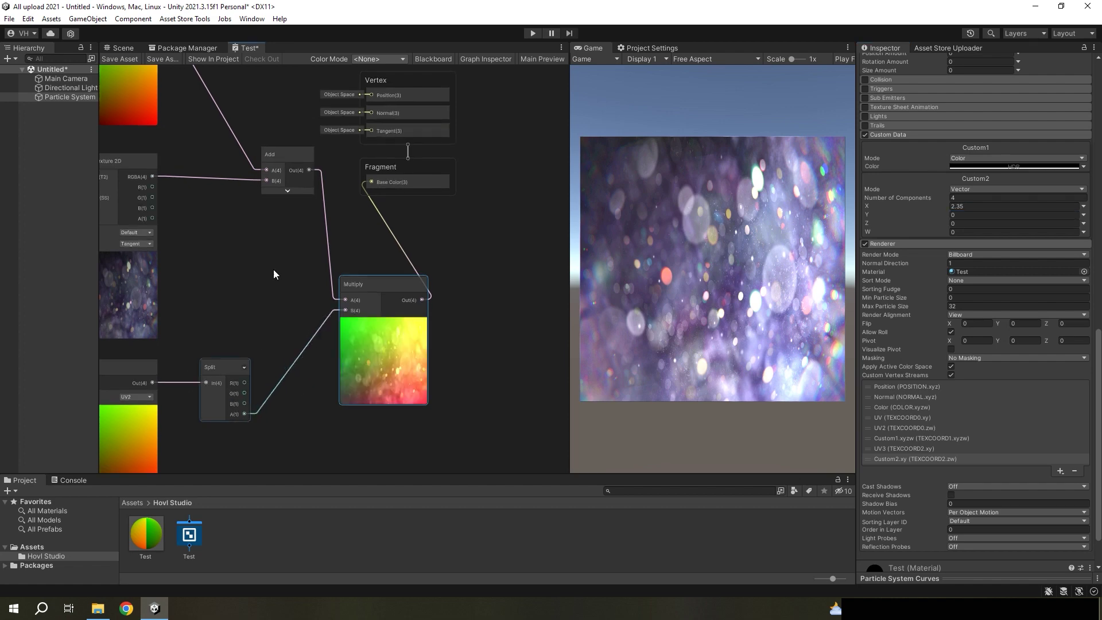
pyautogui.click(120, 59)
# Set Custom2 Y to 1.6 and frame the Split and Multiply nodes
pyautogui.click(972, 216)
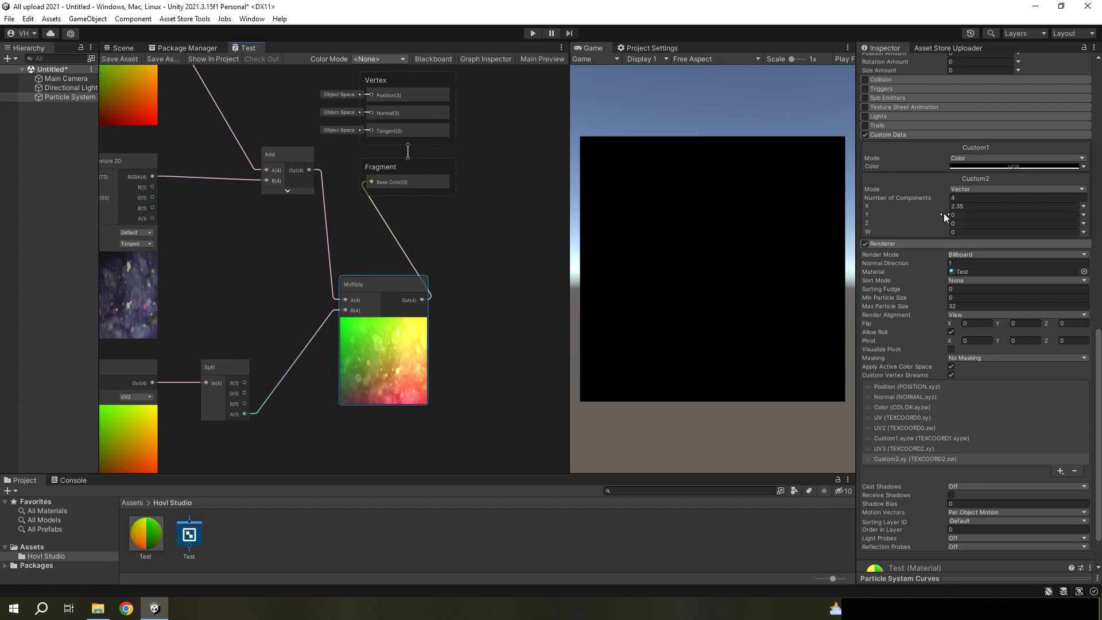
pyautogui.write('0.87')
pyautogui.press('BackSpace')
pyautogui.press('BackSpace')
pyautogui.press('BackSpace')
pyautogui.write('1.6')
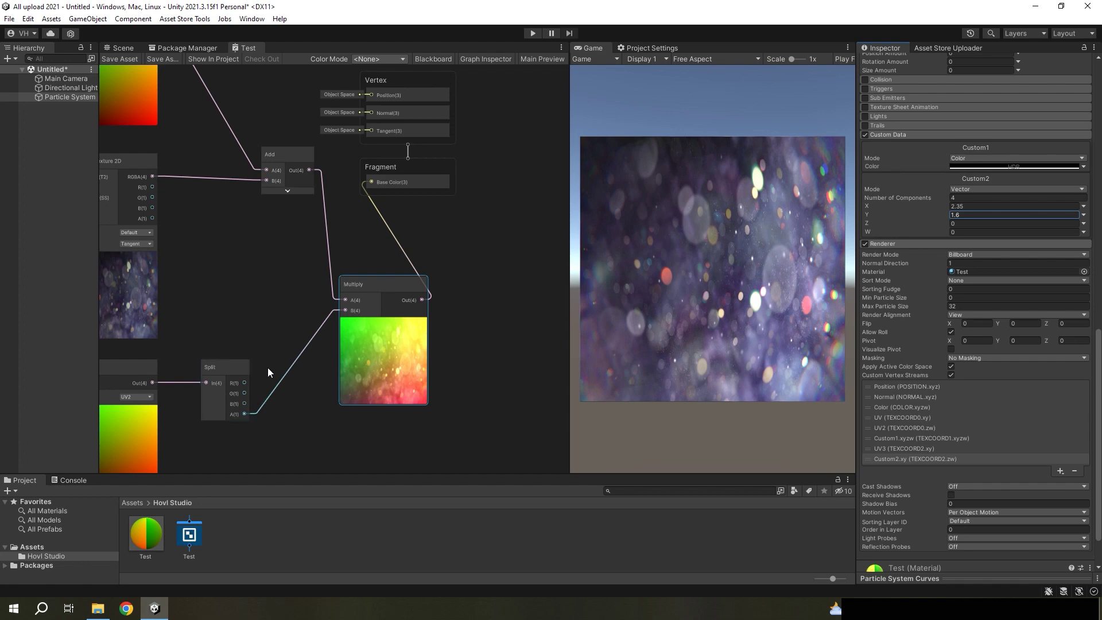
pyautogui.scroll(-2, 281, 318)
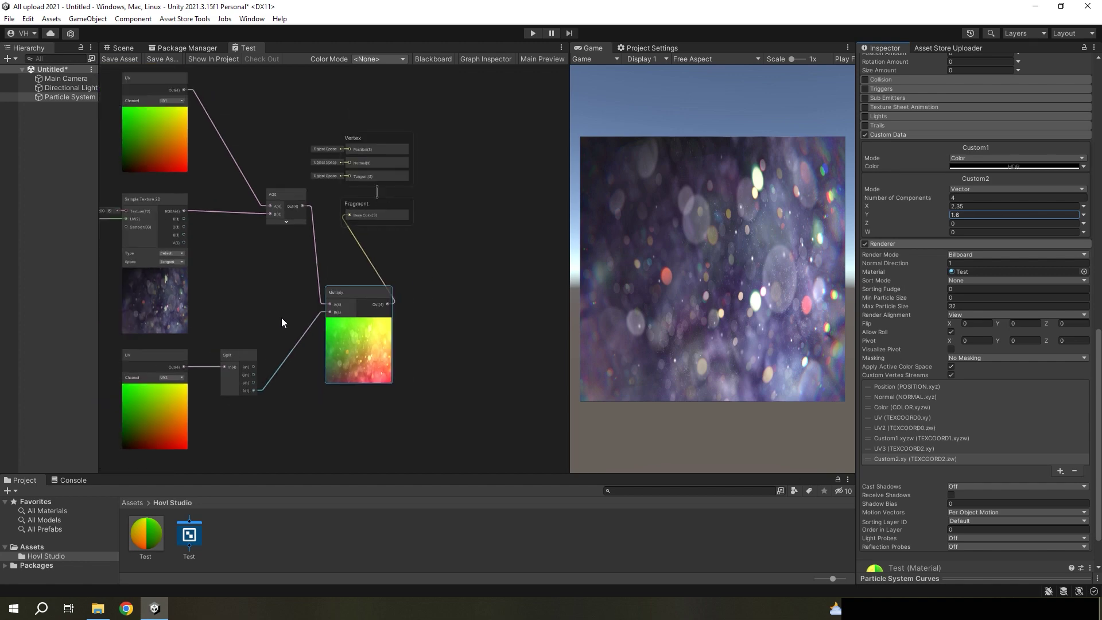
pyautogui.moveTo(282, 318); pyautogui.dragTo(295, 257, button='middle')
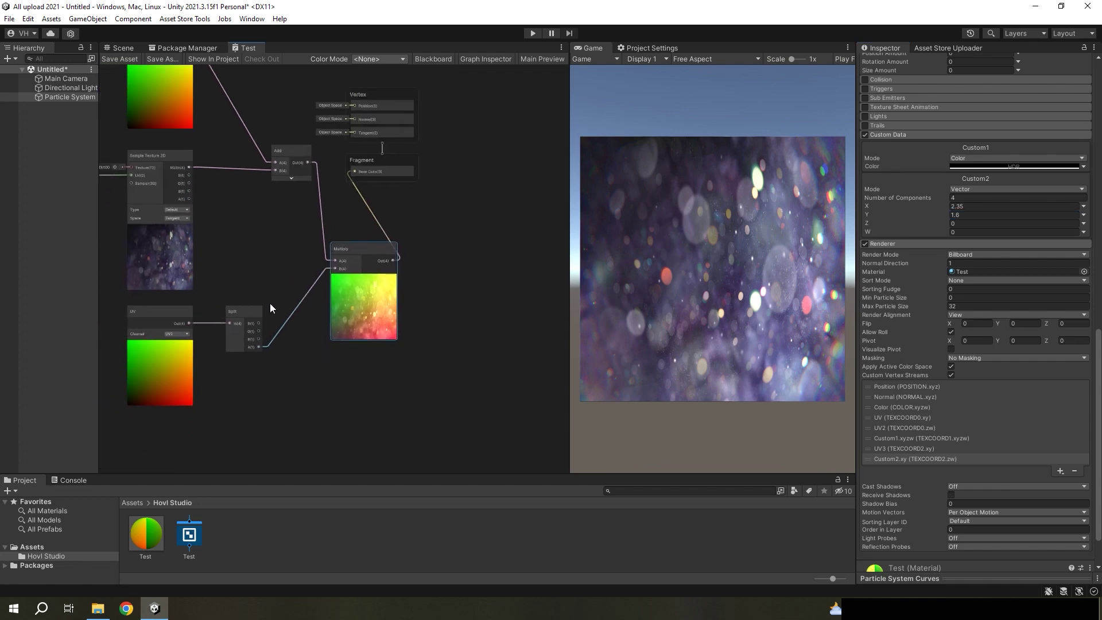
pyautogui.scroll(1, 272, 360)
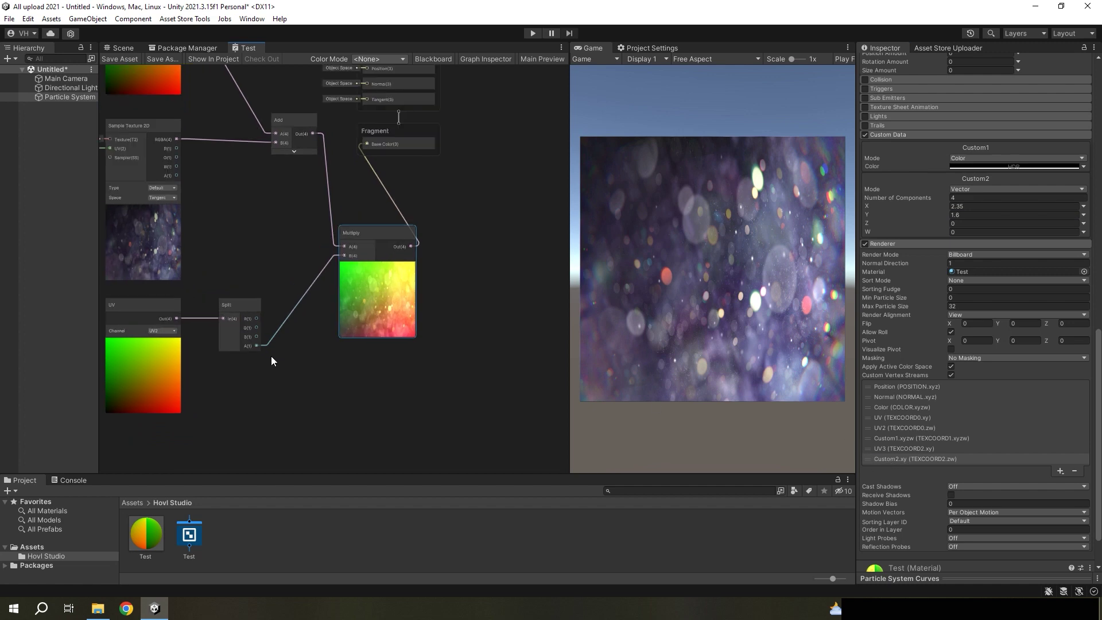
pyautogui.scroll(1, 165, 332)
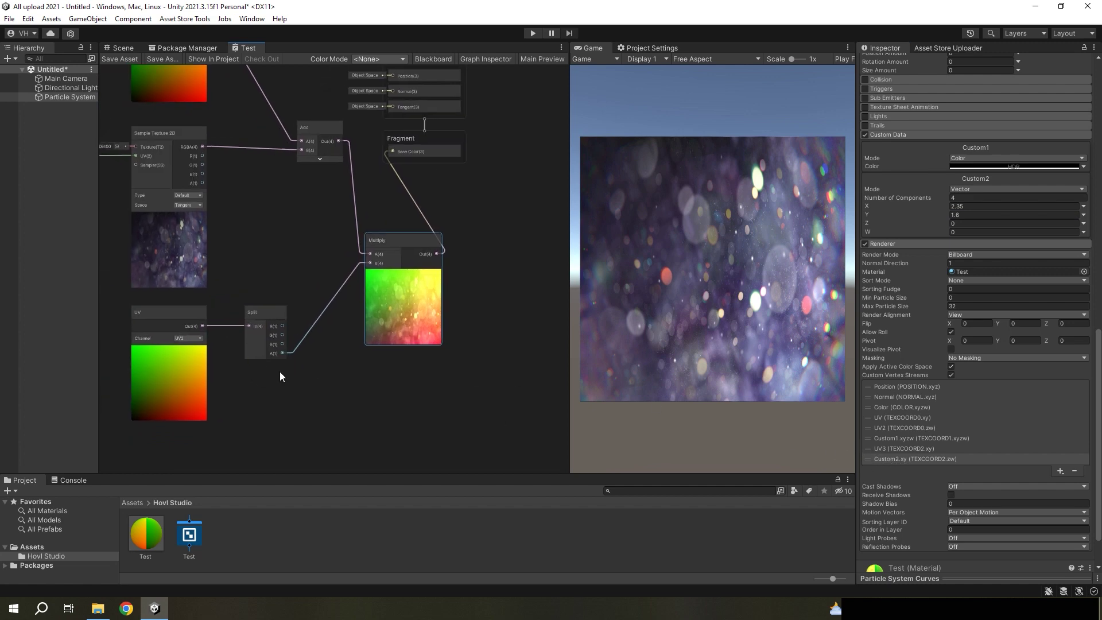
pyautogui.scroll(1, 280, 371)
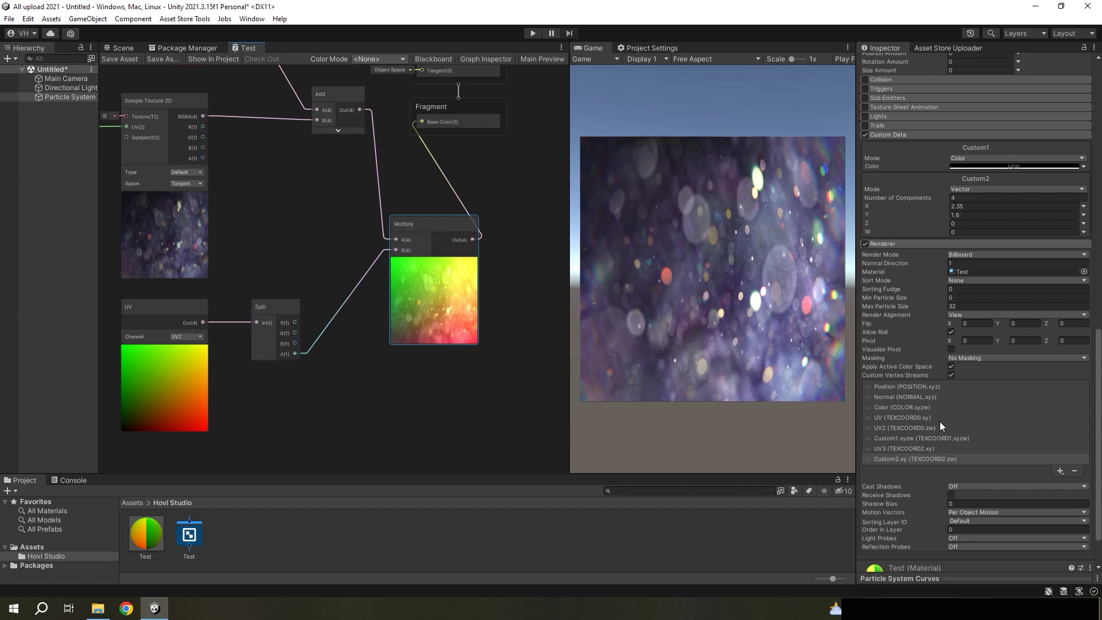
# Remove the UV3 vertex stream, connect Split's R output to Multiply B, and save the graph
pyautogui.click(890, 451)
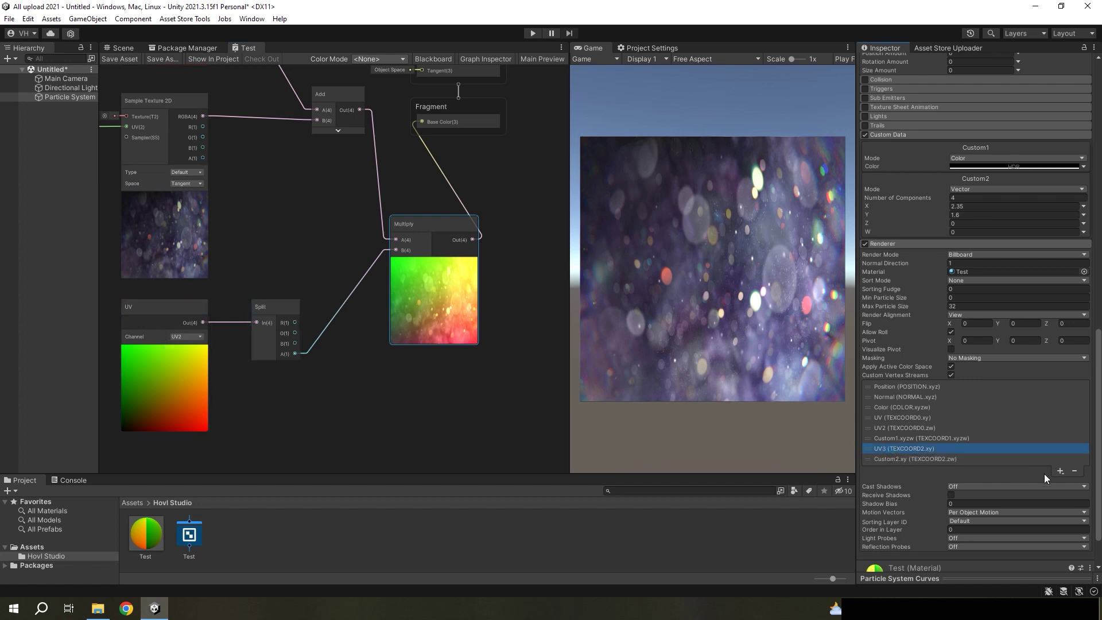
pyautogui.click(1075, 471)
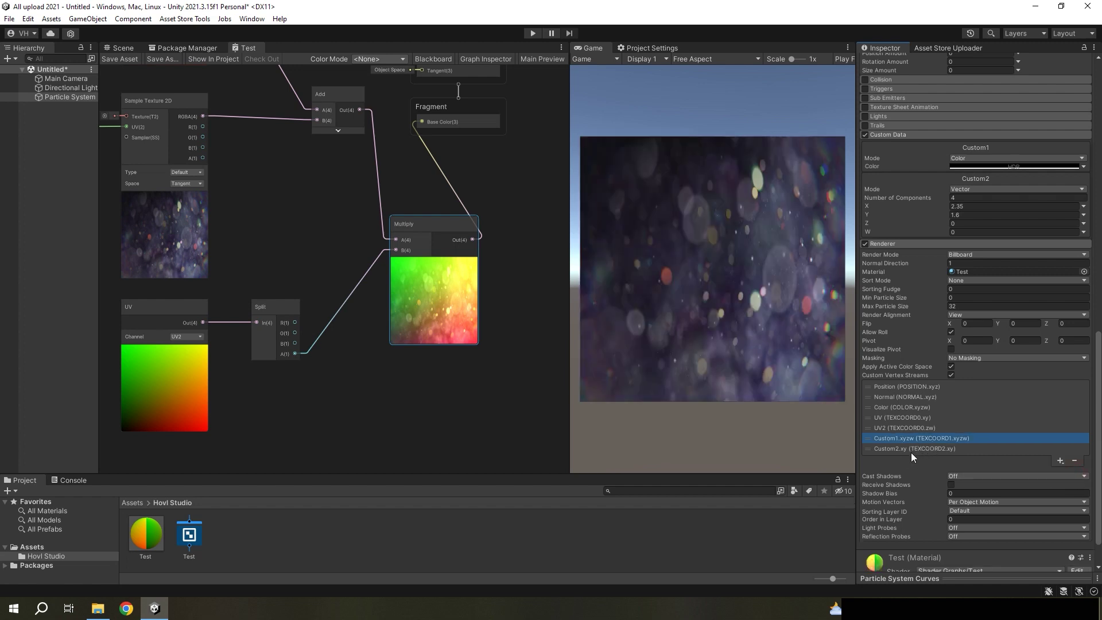
pyautogui.click(910, 450)
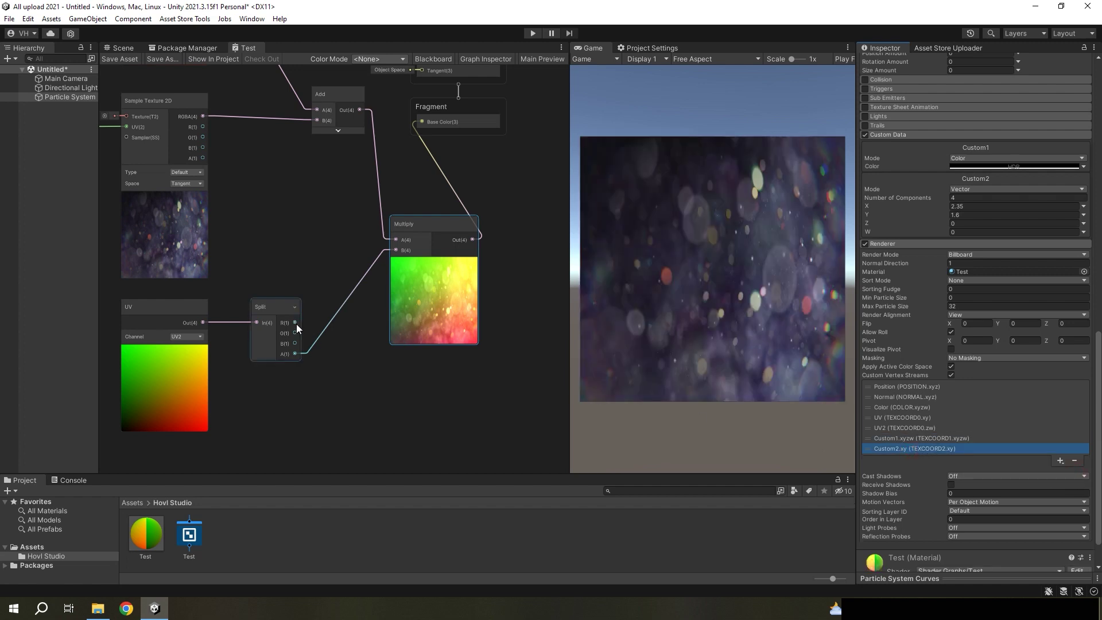
pyautogui.moveTo(296, 323); pyautogui.dragTo(400, 249)
pyautogui.click(117, 59)
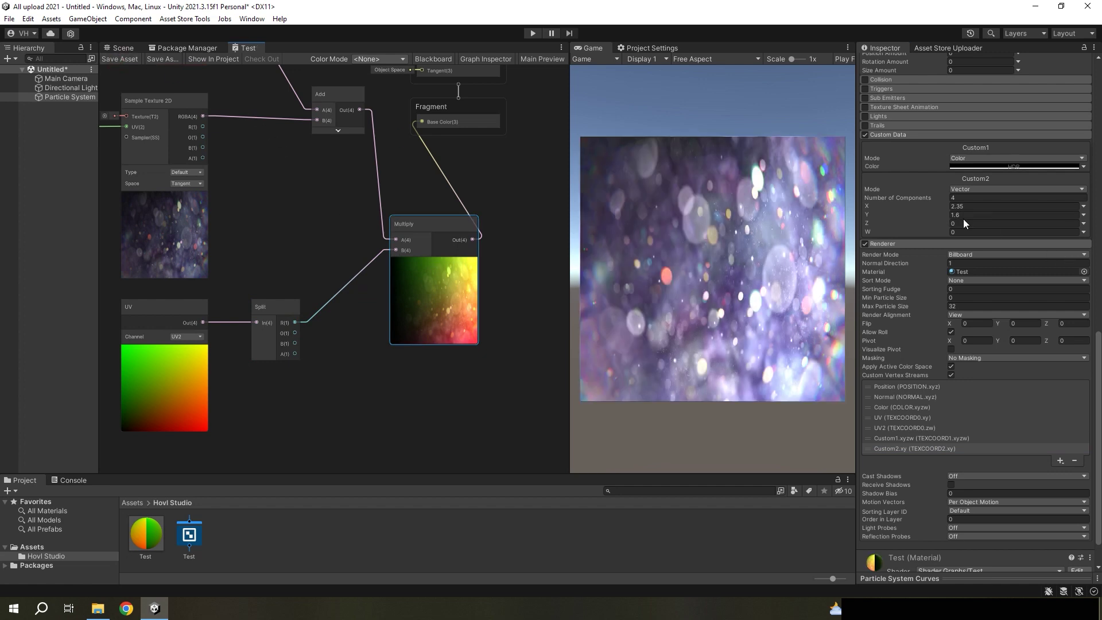
# Set the particle's Custom2 values to X 1 and Y 0
pyautogui.moveTo(948, 210); pyautogui.dragTo(902, 210)
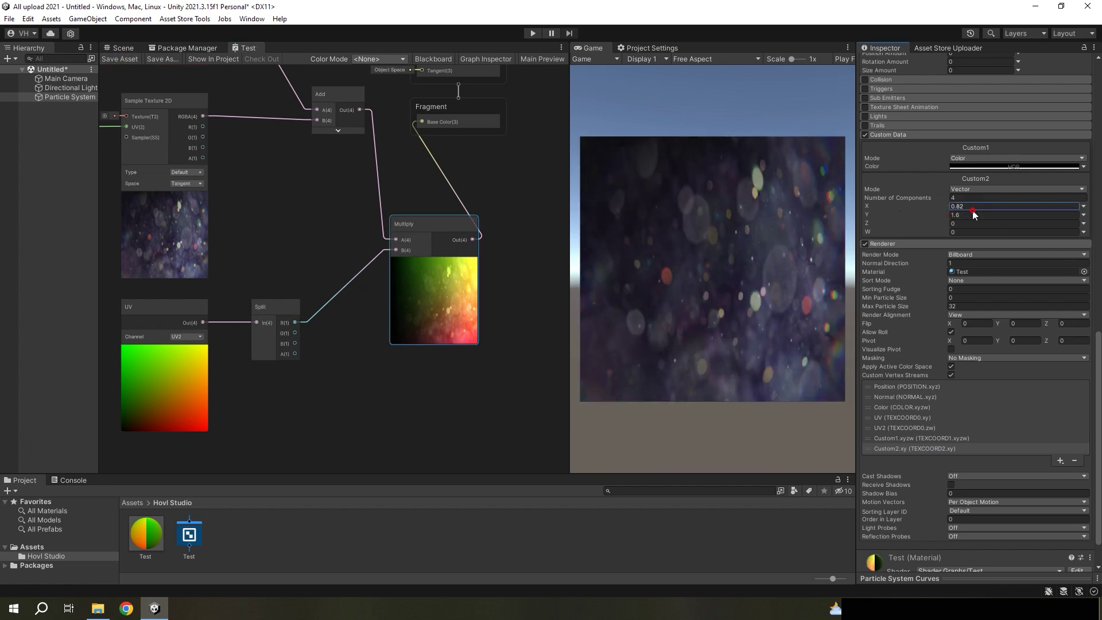
pyautogui.click(973, 215)
pyautogui.write('0')
pyautogui.hotkey('shift', 'Tab')
pyautogui.moveTo(295, 333); pyautogui.dragTo(319, 333)
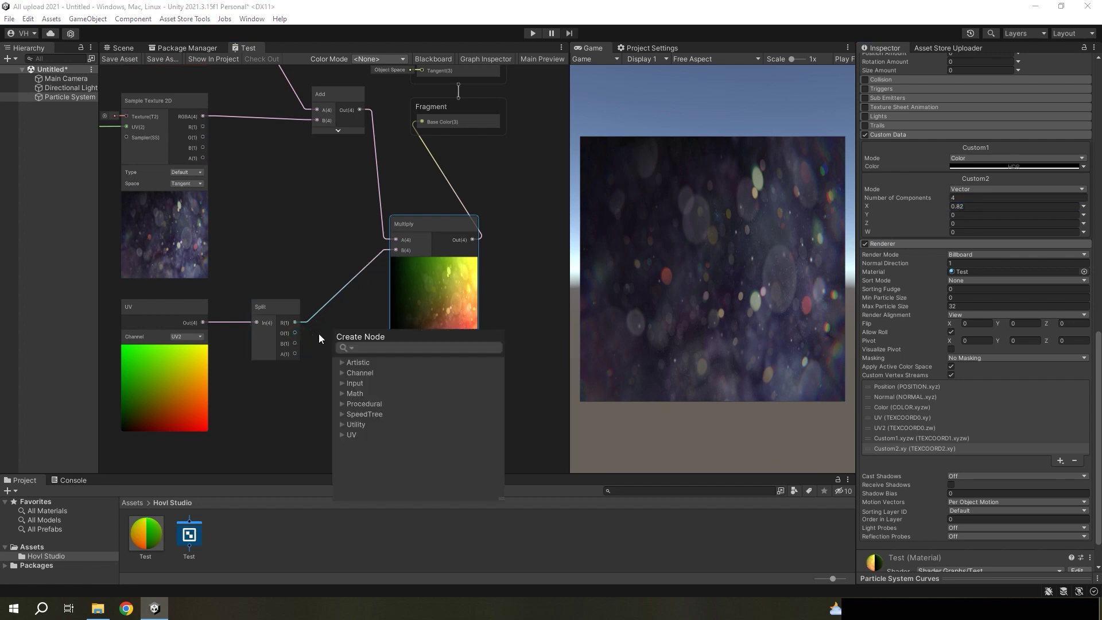
pyautogui.click(299, 333)
pyautogui.moveTo(943, 209); pyautogui.dragTo(972, 206)
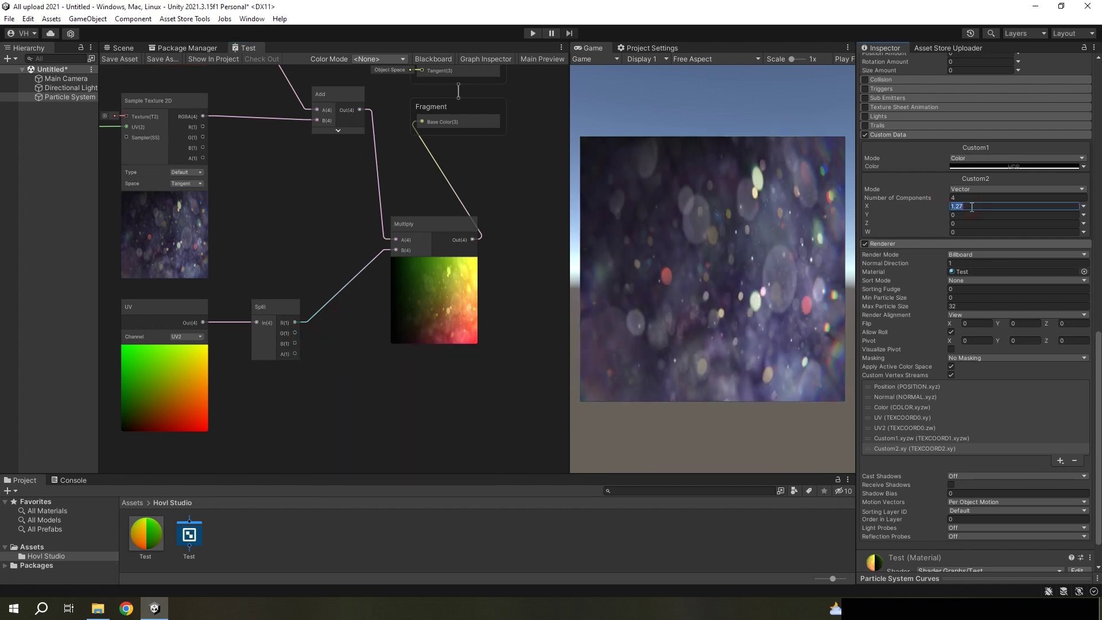
pyautogui.write('1')
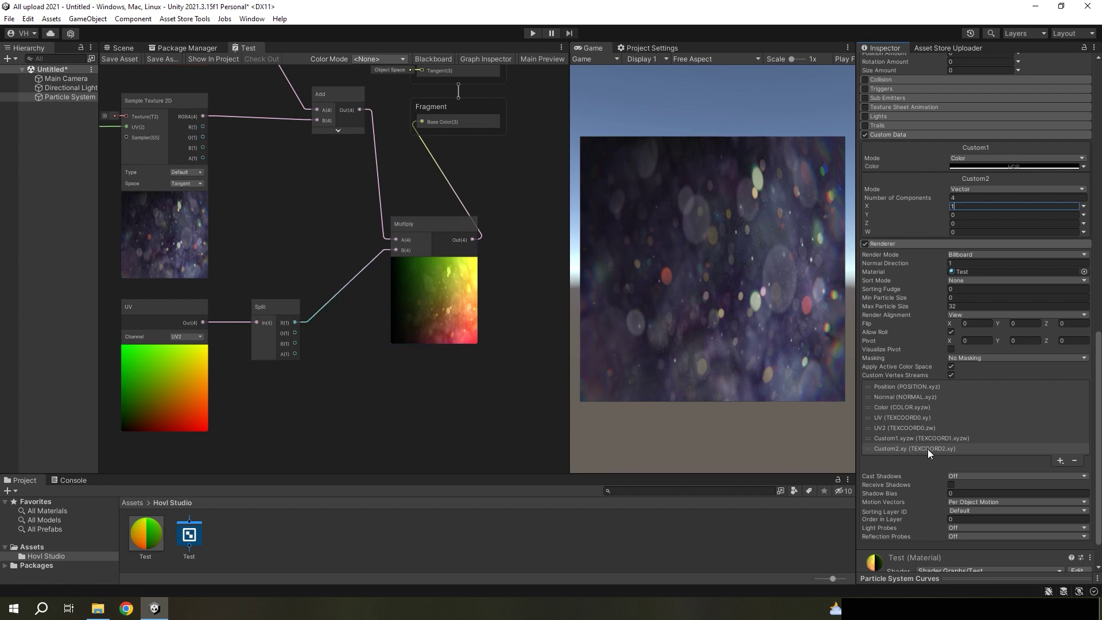
# Swap the Custom2.xy vertex stream for a Stable random x stream
pyautogui.click(907, 450)
pyautogui.click(1075, 462)
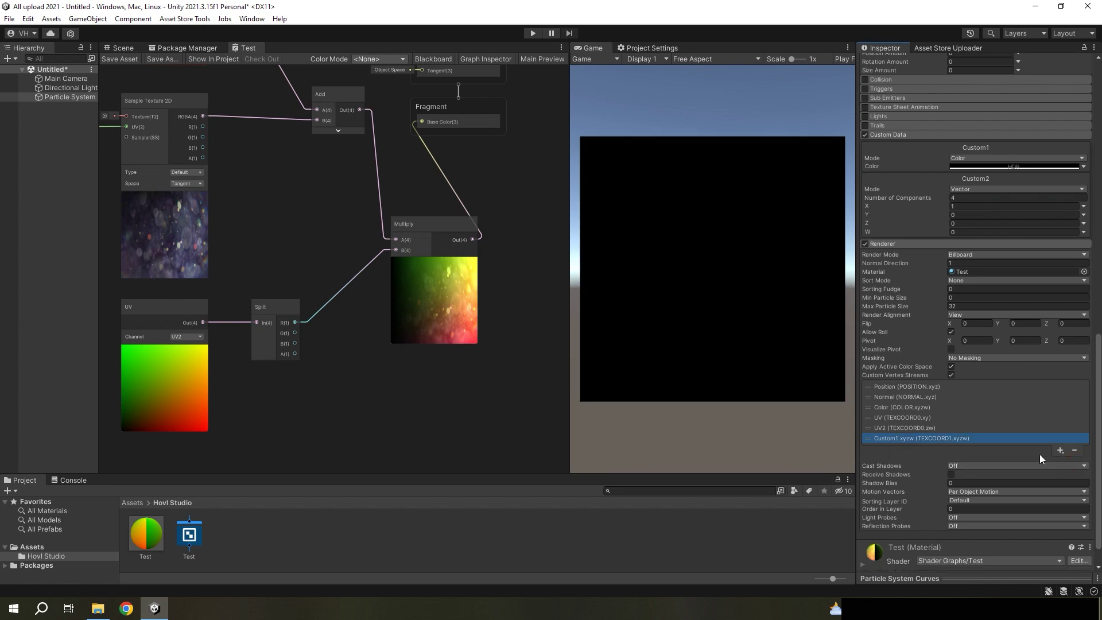
pyautogui.click(1061, 450)
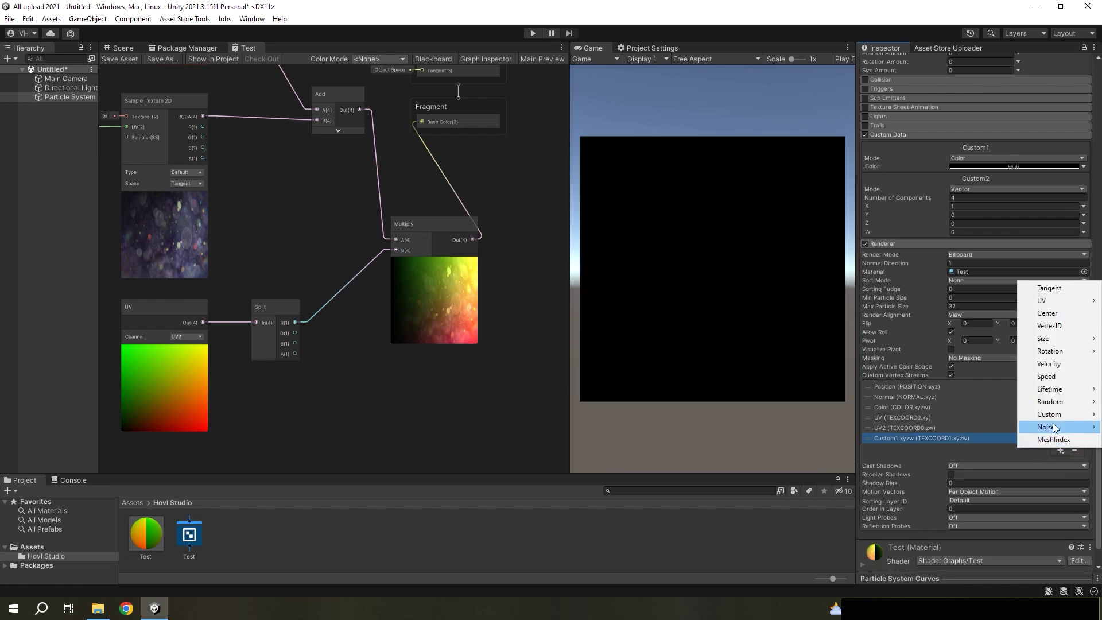
pyautogui.moveTo(1053, 426)
pyautogui.moveTo(1053, 403)
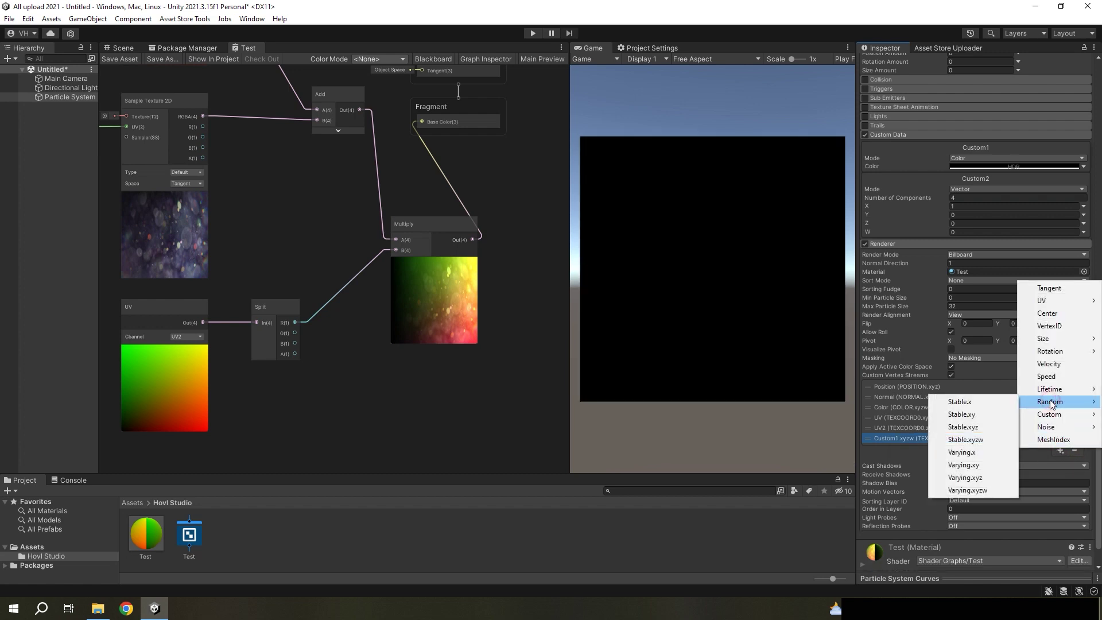
pyautogui.click(963, 402)
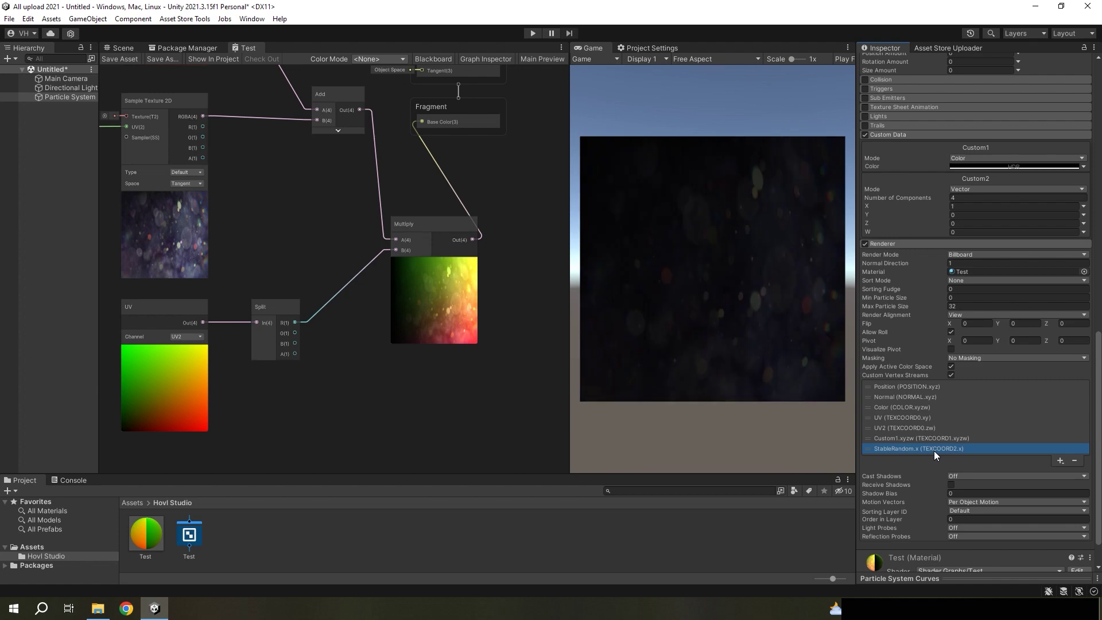
pyautogui.scroll(10, 959, 446)
pyautogui.scroll(10, 963, 438)
pyautogui.scroll(4, 973, 402)
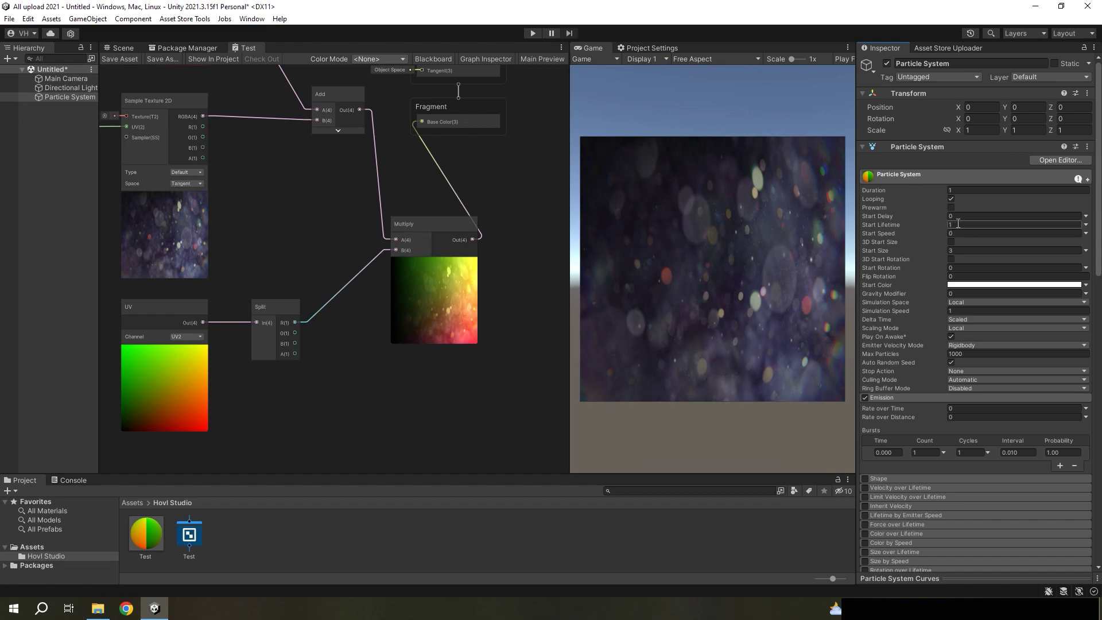
pyautogui.scroll(-5, 976, 345)
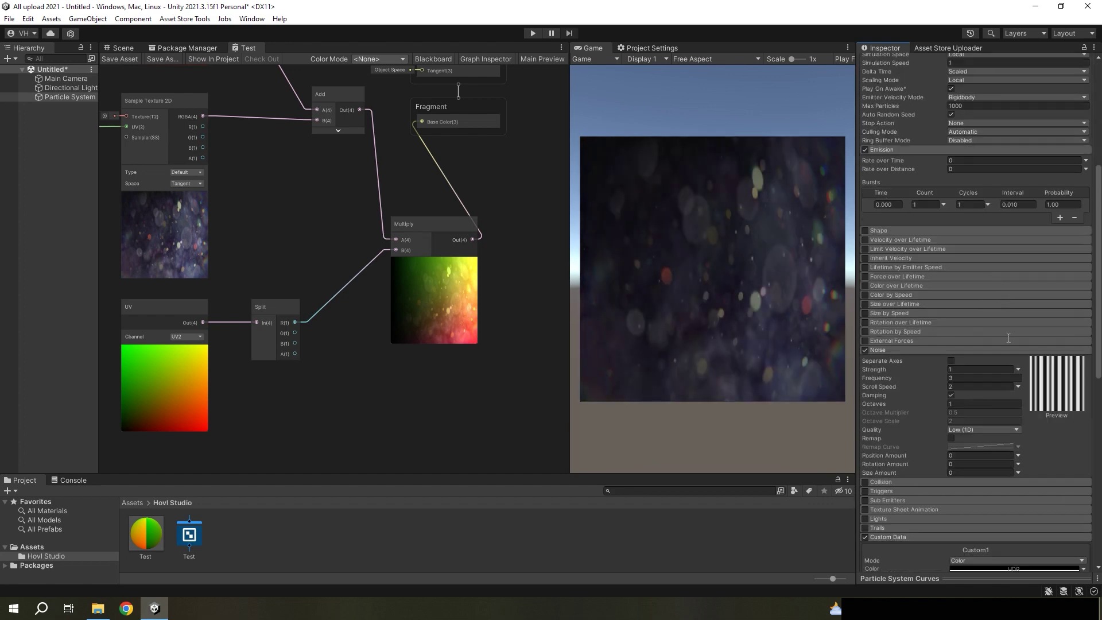
pyautogui.scroll(-5, 1023, 404)
pyautogui.scroll(-5, 1023, 404)
pyautogui.scroll(-5, 1022, 406)
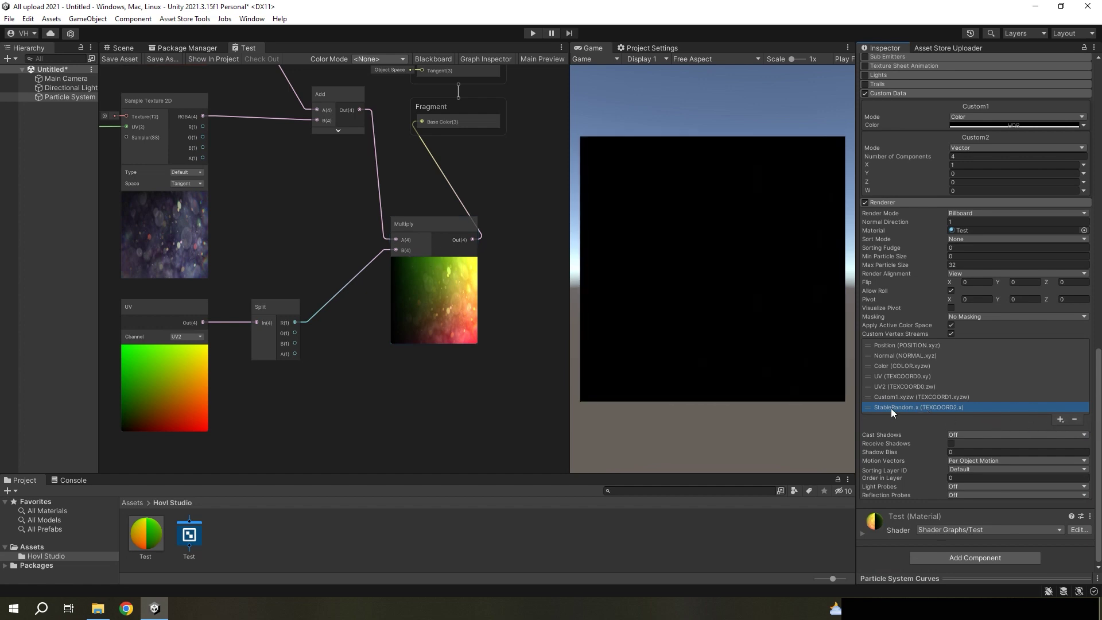
# Replace the StableRandom stream with Varying random x (VaryingRandom.x on TEXCOORD2)
pyautogui.click(1076, 422)
pyautogui.click(1061, 420)
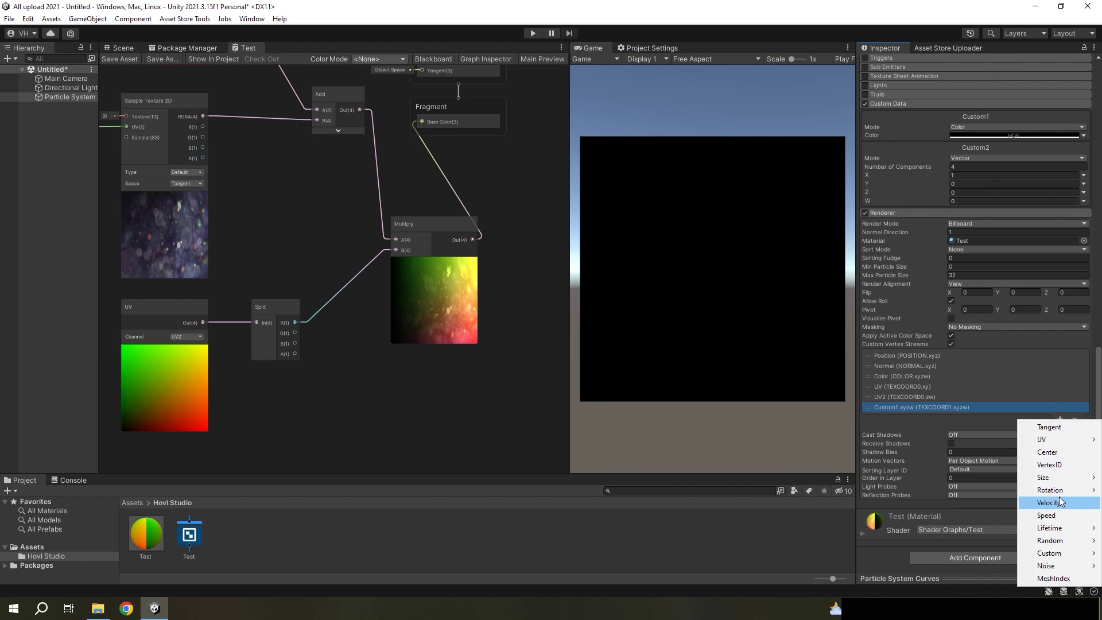
pyautogui.moveTo(1056, 541)
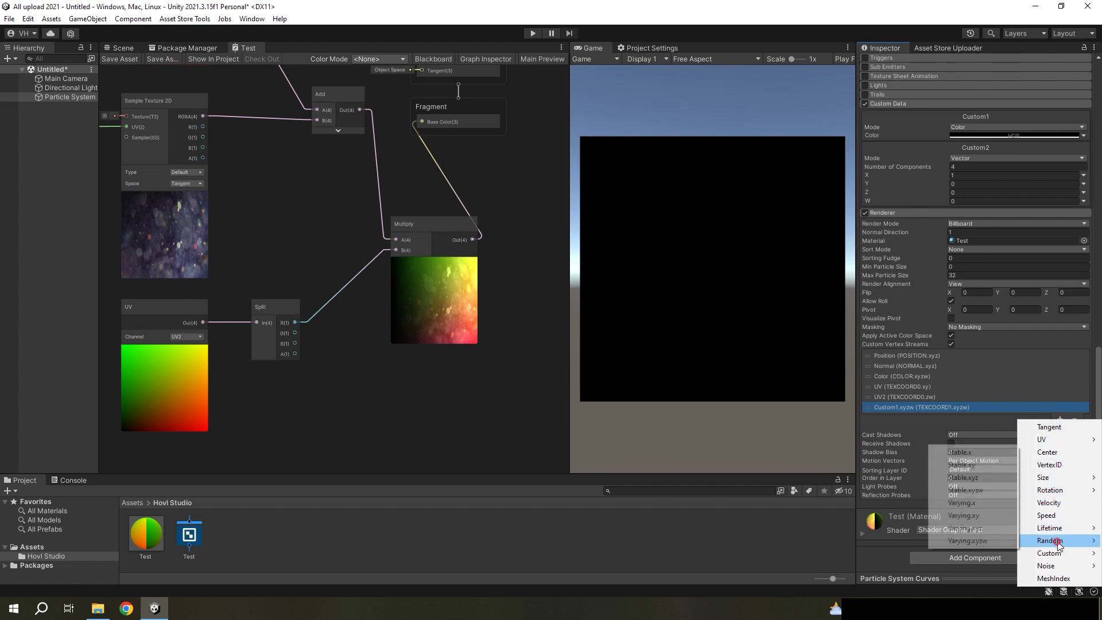
pyautogui.click(980, 504)
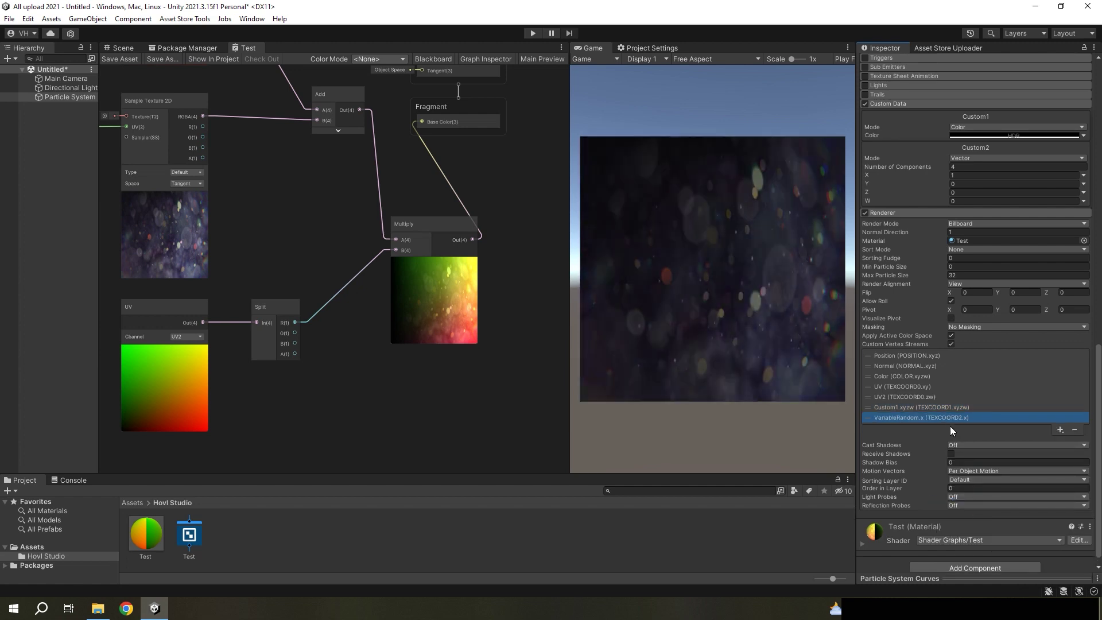
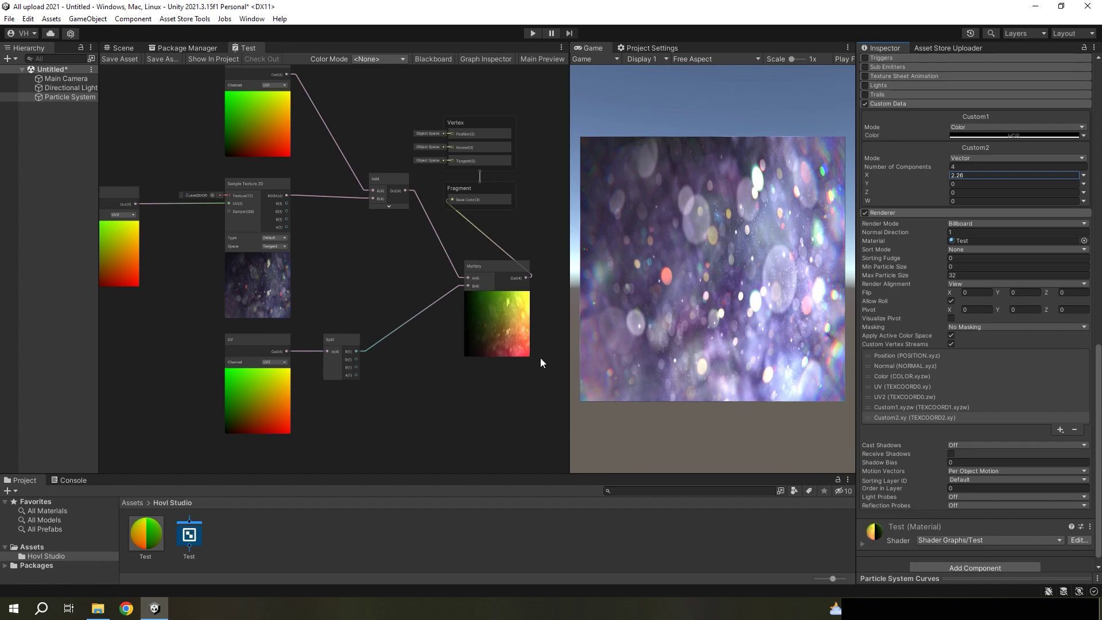
# Move Multiply aside, insert a Power node fed by its output, and connect Split's G to Power's B
pyautogui.moveTo(510, 328); pyautogui.dragTo(432, 349)
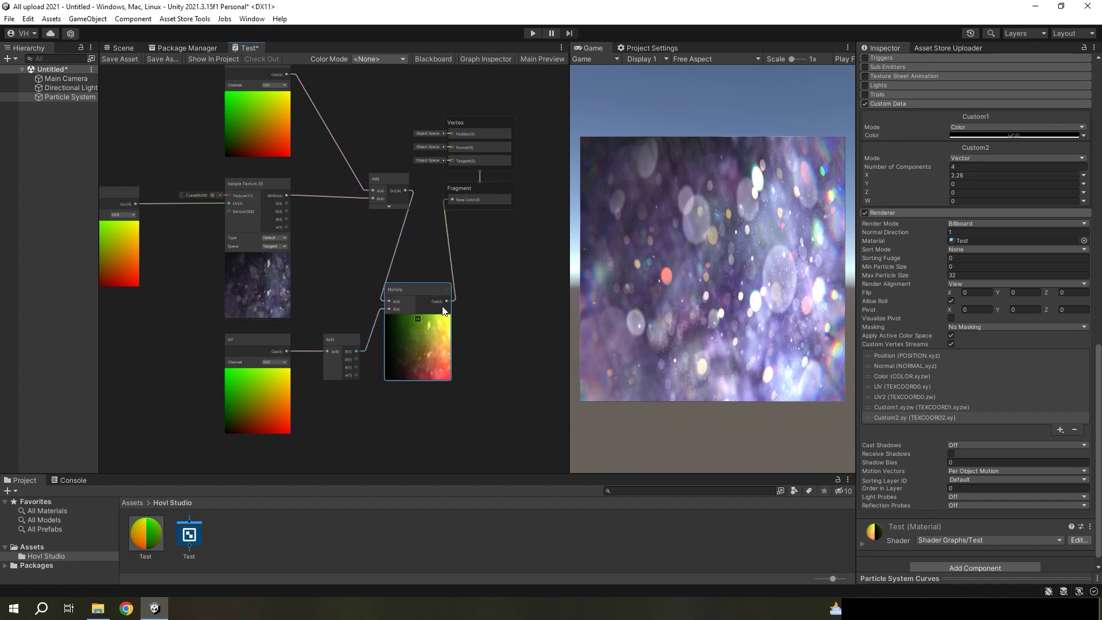
pyautogui.press('space')
pyautogui.write('po')
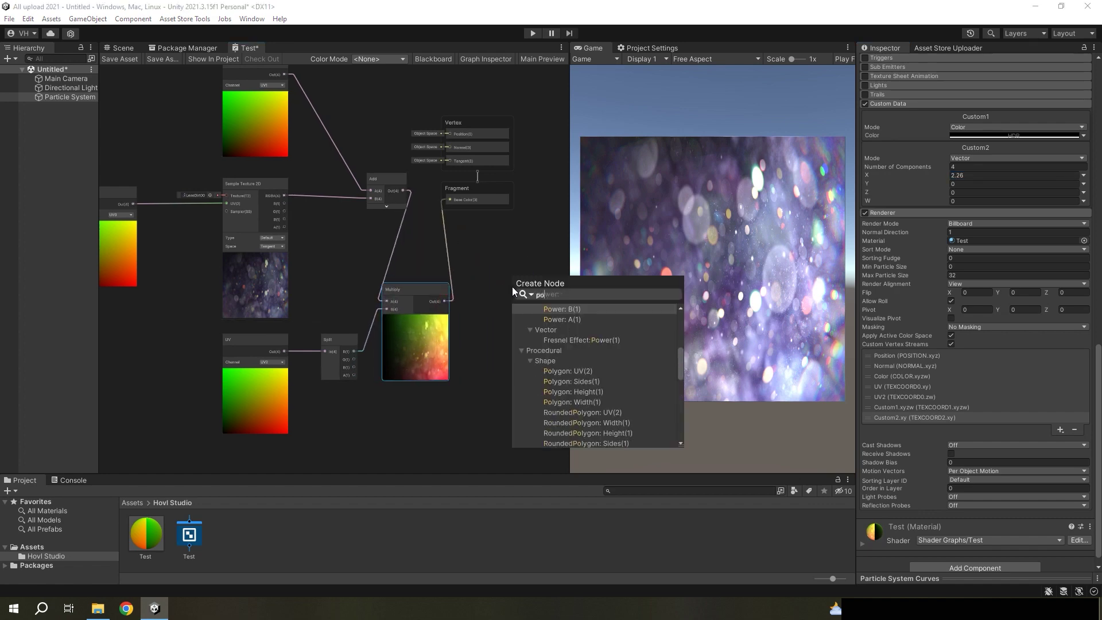
pyautogui.write('w')
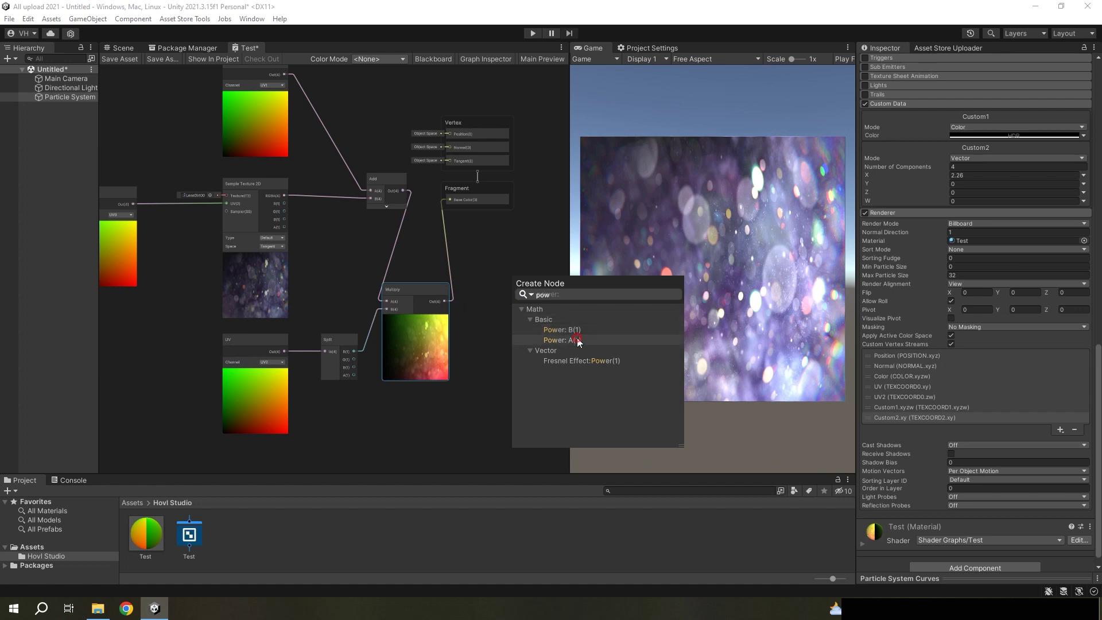
pyautogui.click(575, 339)
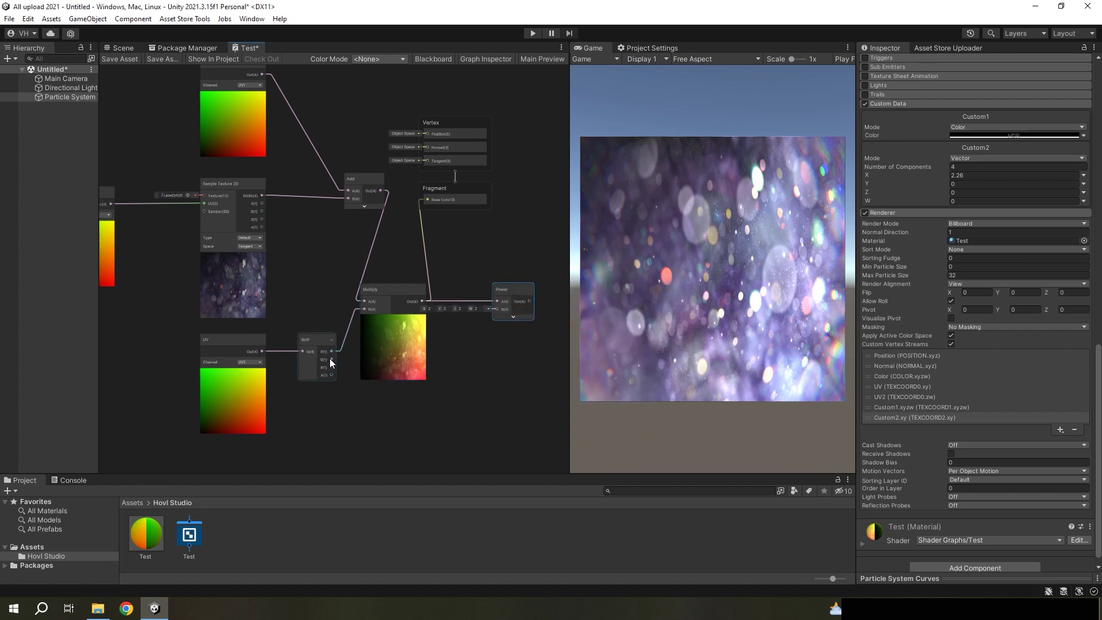
pyautogui.moveTo(332, 359)
pyautogui.mouseDown()
pyautogui.moveTo(497, 310)
pyautogui.moveTo(424, 206)
pyautogui.mouseUp()
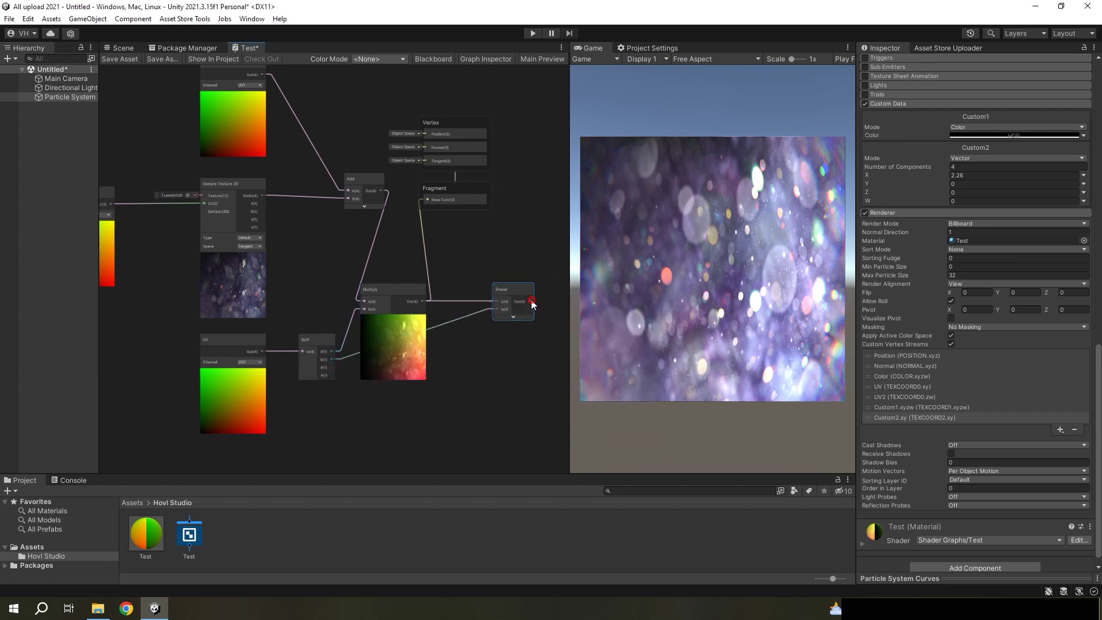